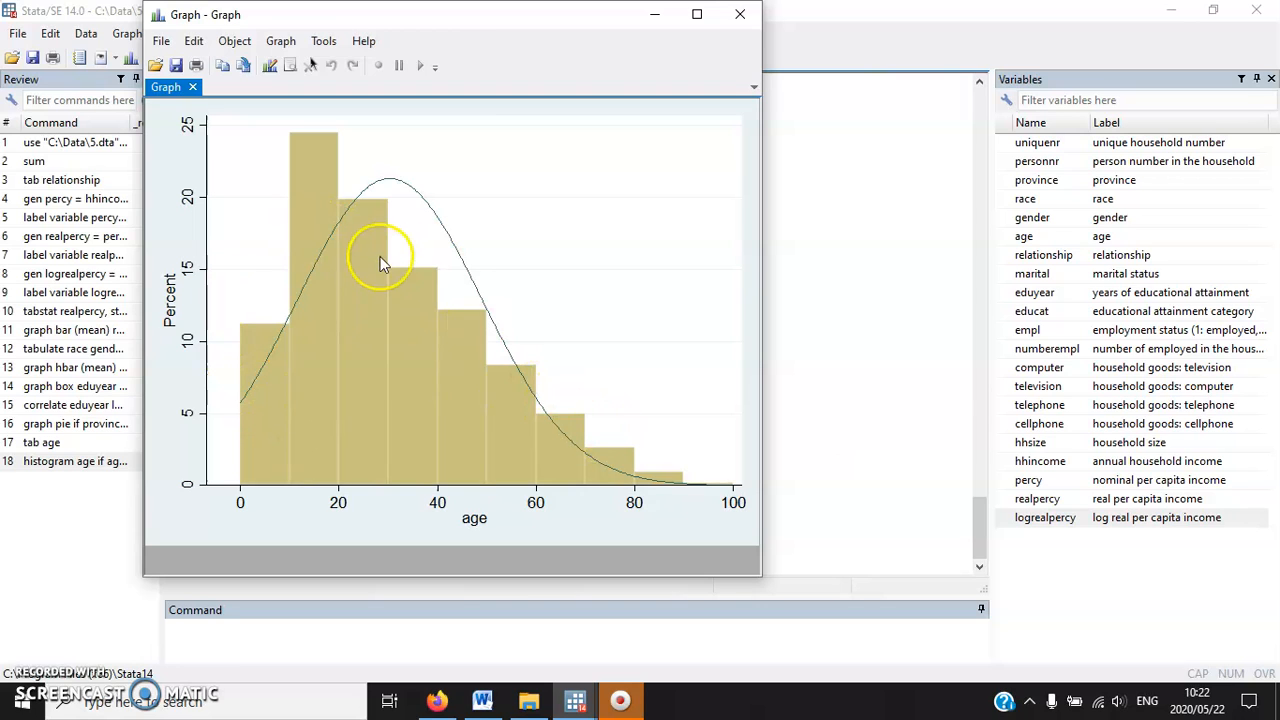
- Switch to the Word document and bring exercise 9.12 on the OLS regression into view
{"action": "left_click", "coordinate": [482, 703]}
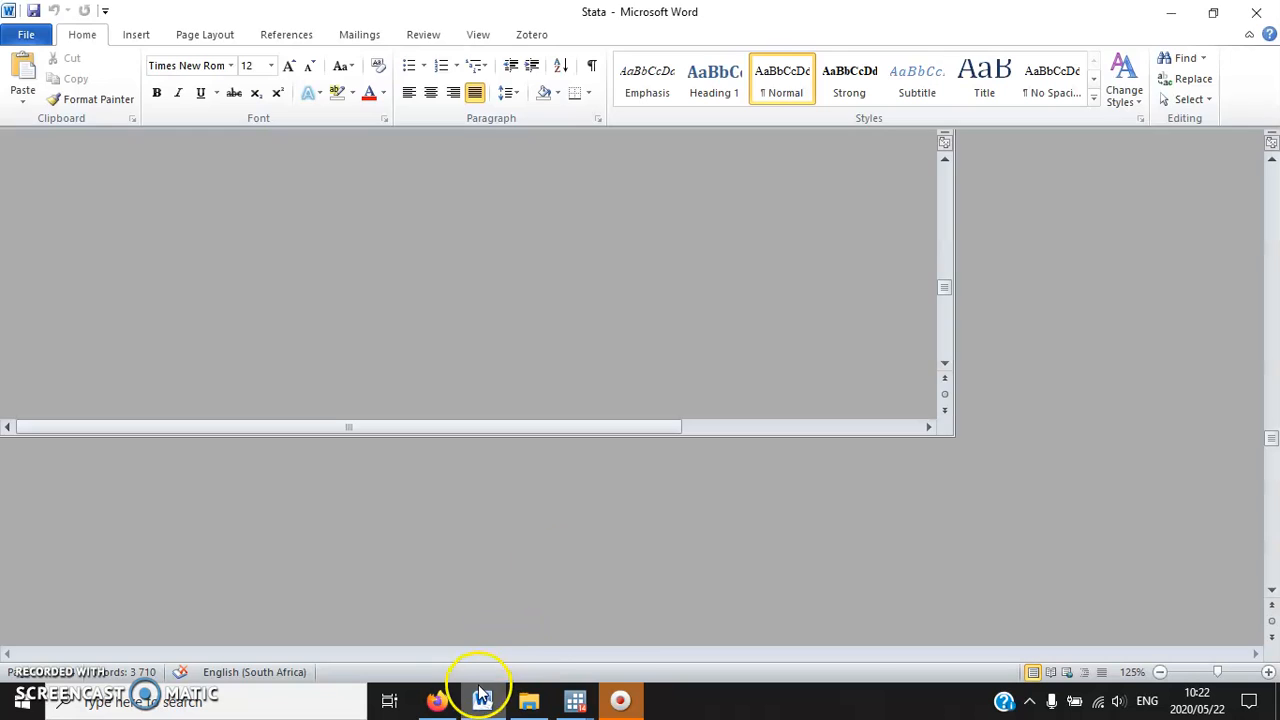
{"action": "scroll", "coordinate": [700, 434], "scroll_direction": "down", "scroll_amount": 5}
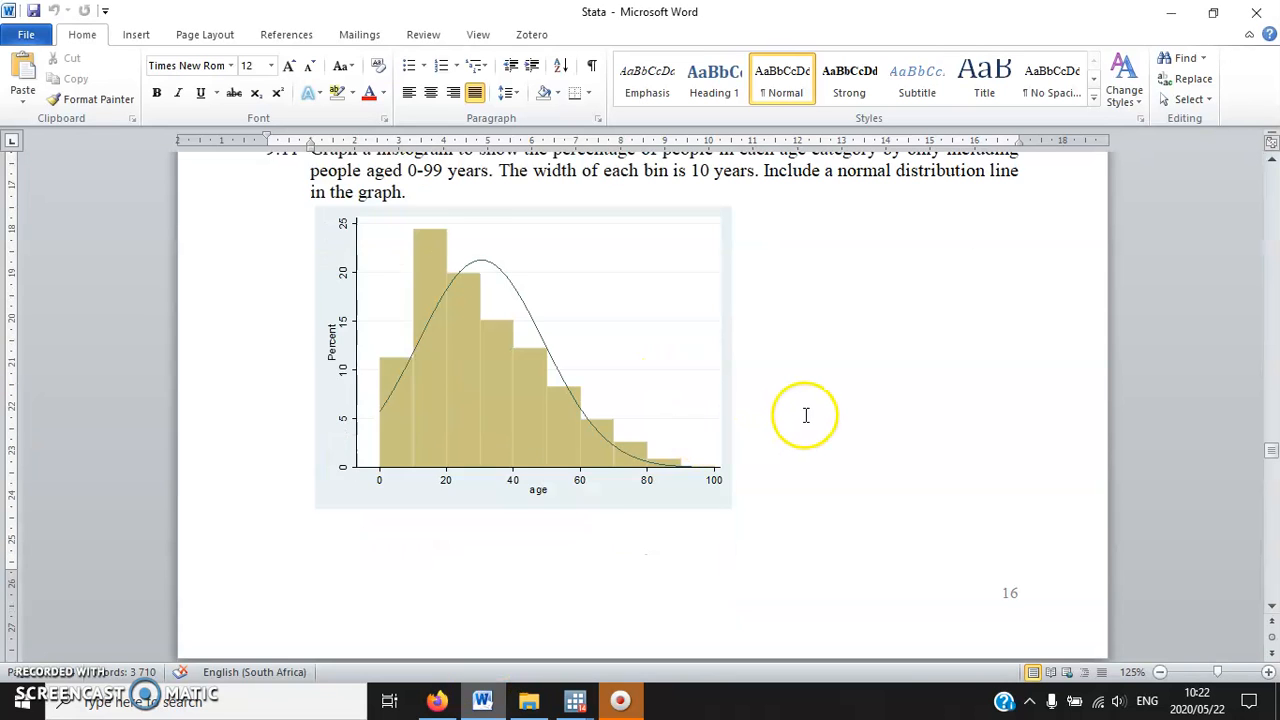
{"action": "scroll", "coordinate": [807, 414], "scroll_direction": "down", "scroll_amount": 4}
{"action": "scroll", "coordinate": [850, 420], "scroll_direction": "down", "scroll_amount": 2}
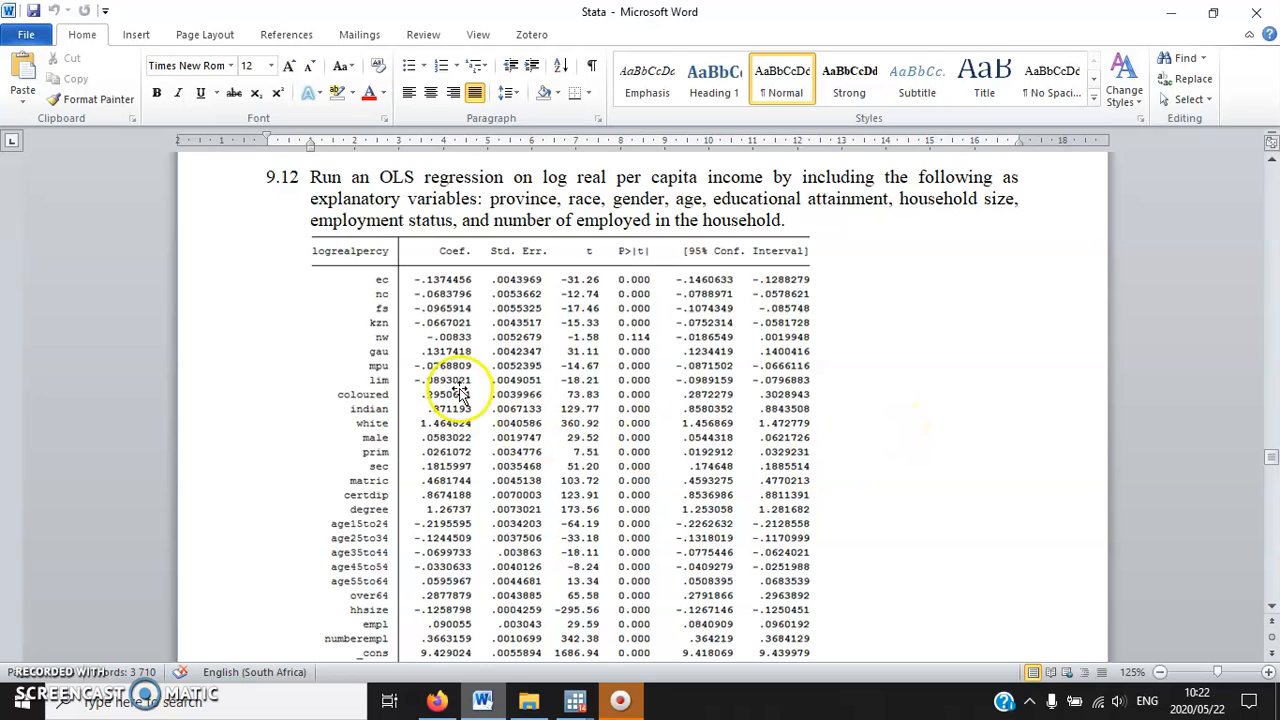
- Highlight the list of explanatory variables in exercise 9.12 in yellow, from "province" through "number of employed in the household."
{"action": "left_click_drag", "start_coordinate": [488, 208], "coordinate": [858, 212]}
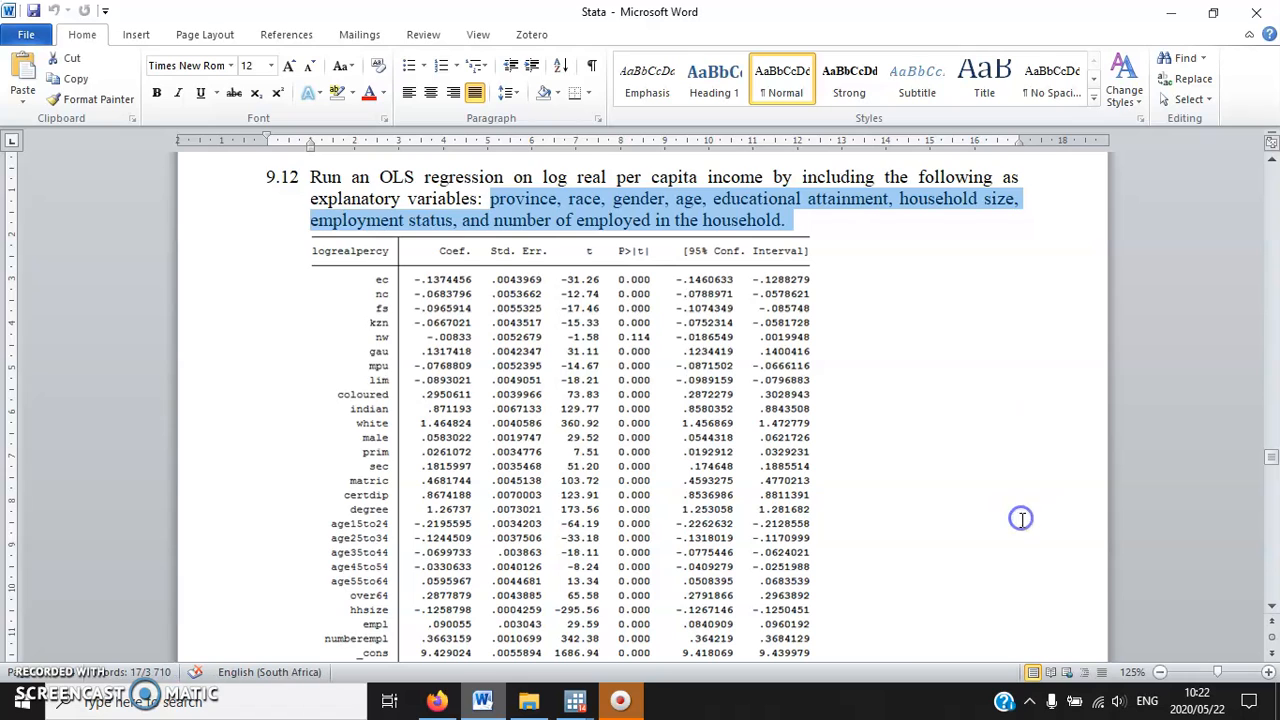
{"action": "scroll", "coordinate": [1022, 520], "scroll_direction": "down", "scroll_amount": 1}
{"action": "scroll", "coordinate": [1022, 520], "scroll_direction": "up", "scroll_amount": 1}
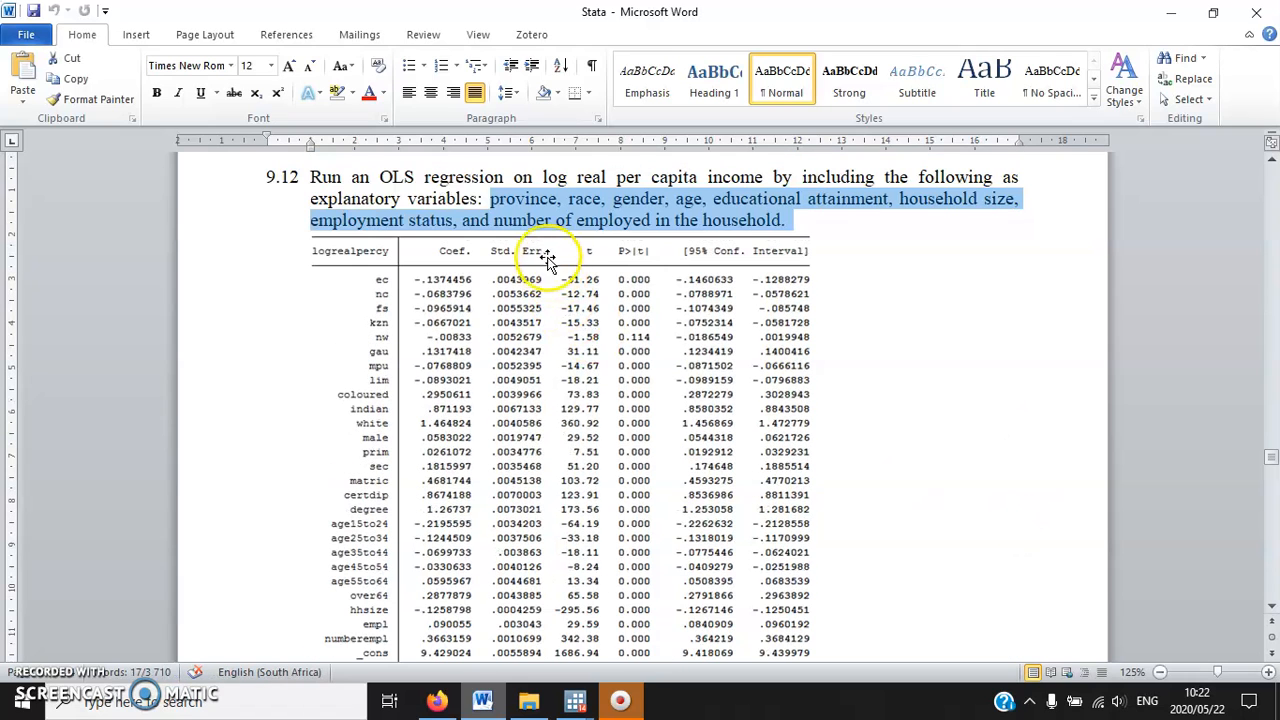
{"action": "left_click", "coordinate": [353, 94]}
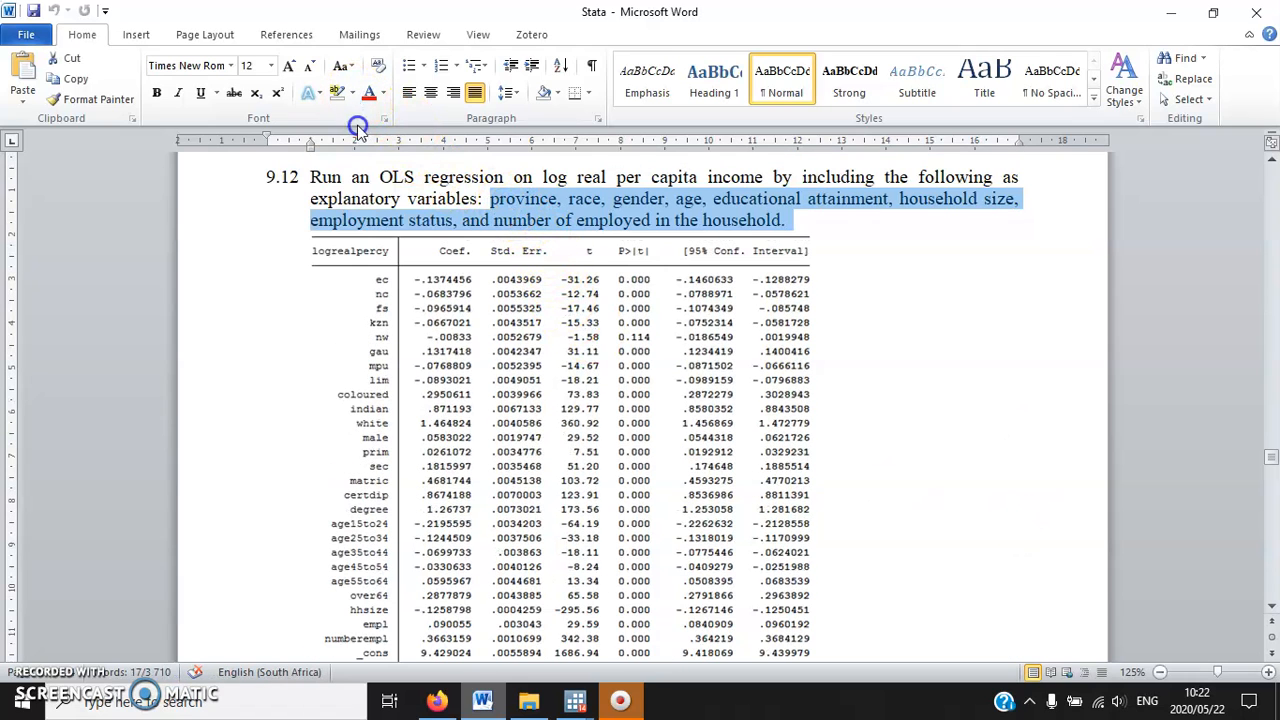
{"action": "left_click", "coordinate": [353, 94]}
{"action": "left_click", "coordinate": [353, 94]}
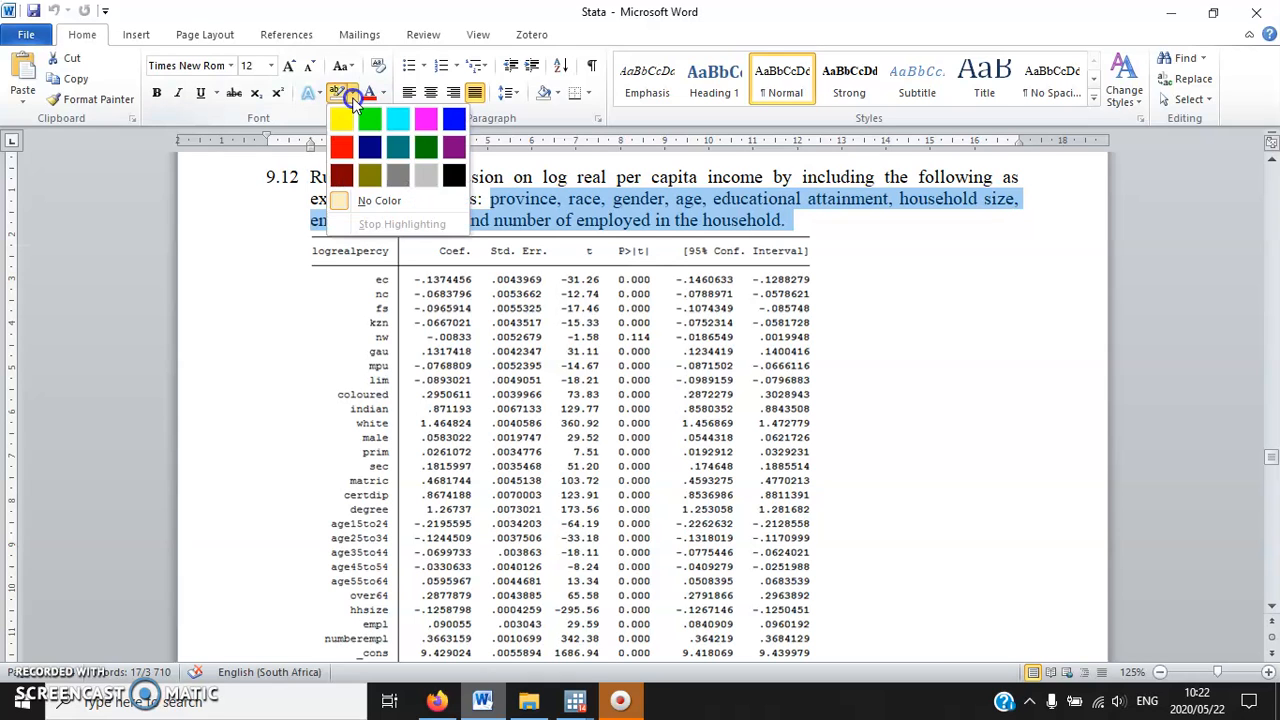
{"action": "left_click", "coordinate": [716, 220]}
{"action": "left_click", "coordinate": [716, 220]}
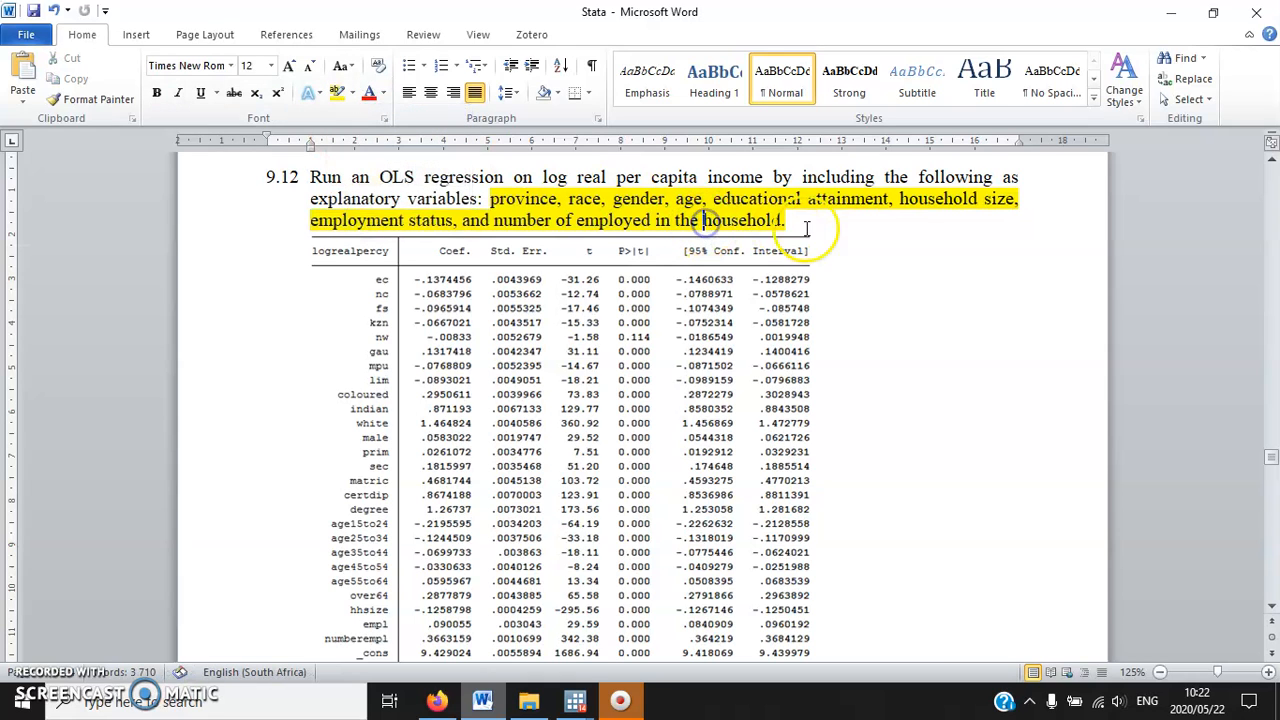
- Remove the highlighting from "and number of employed in the household." and select "employment status," in exercise 9.12
{"action": "left_click_drag", "start_coordinate": [716, 220], "coordinate": [474, 220]}
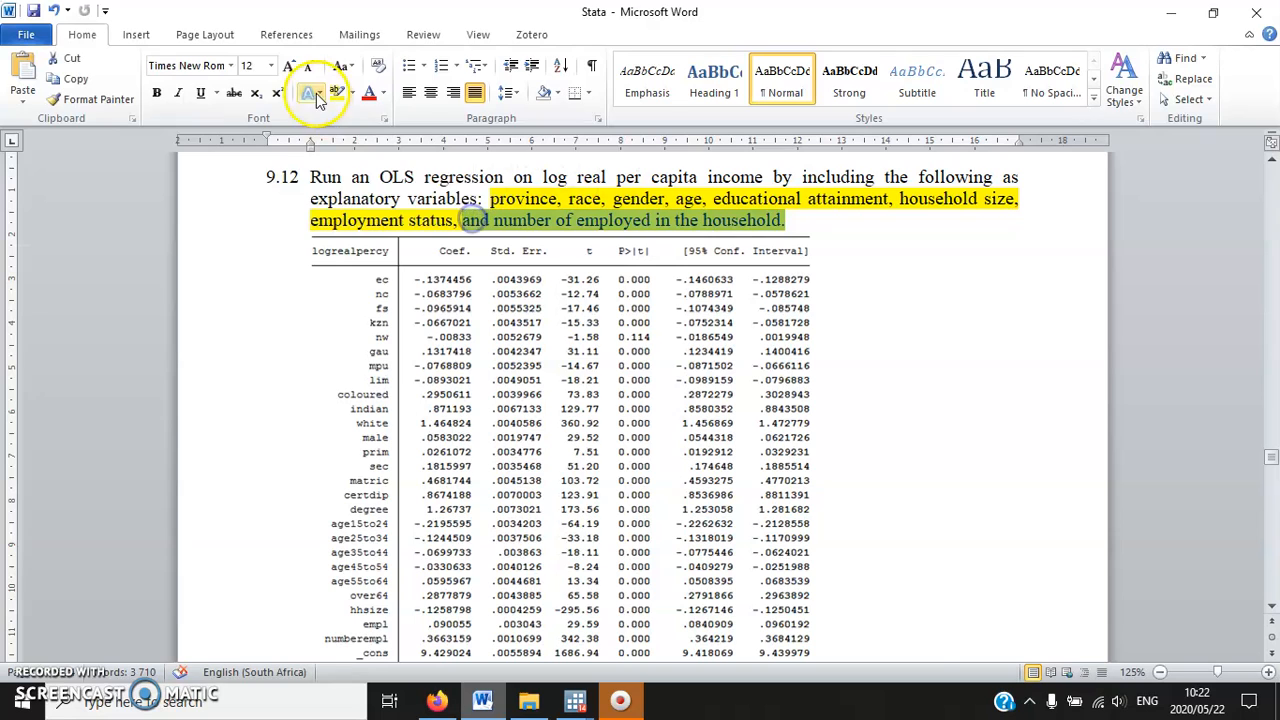
{"action": "left_click", "coordinate": [353, 93]}
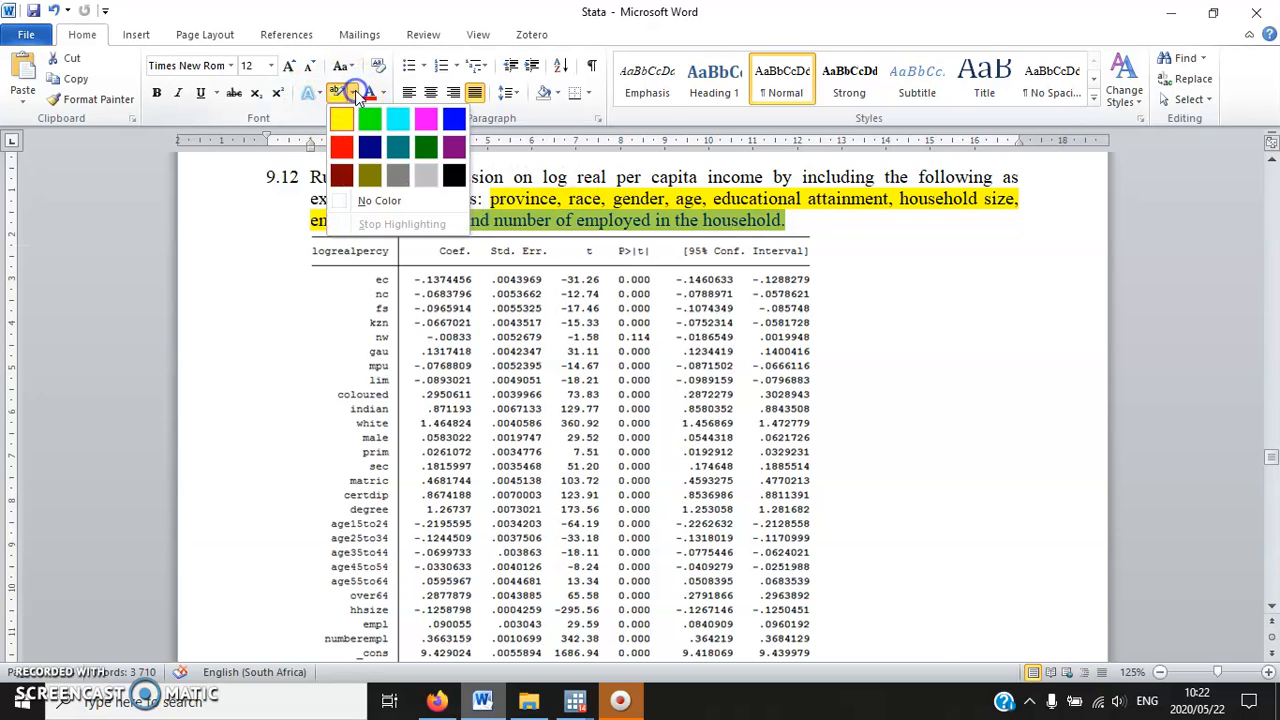
{"action": "left_click", "coordinate": [366, 203]}
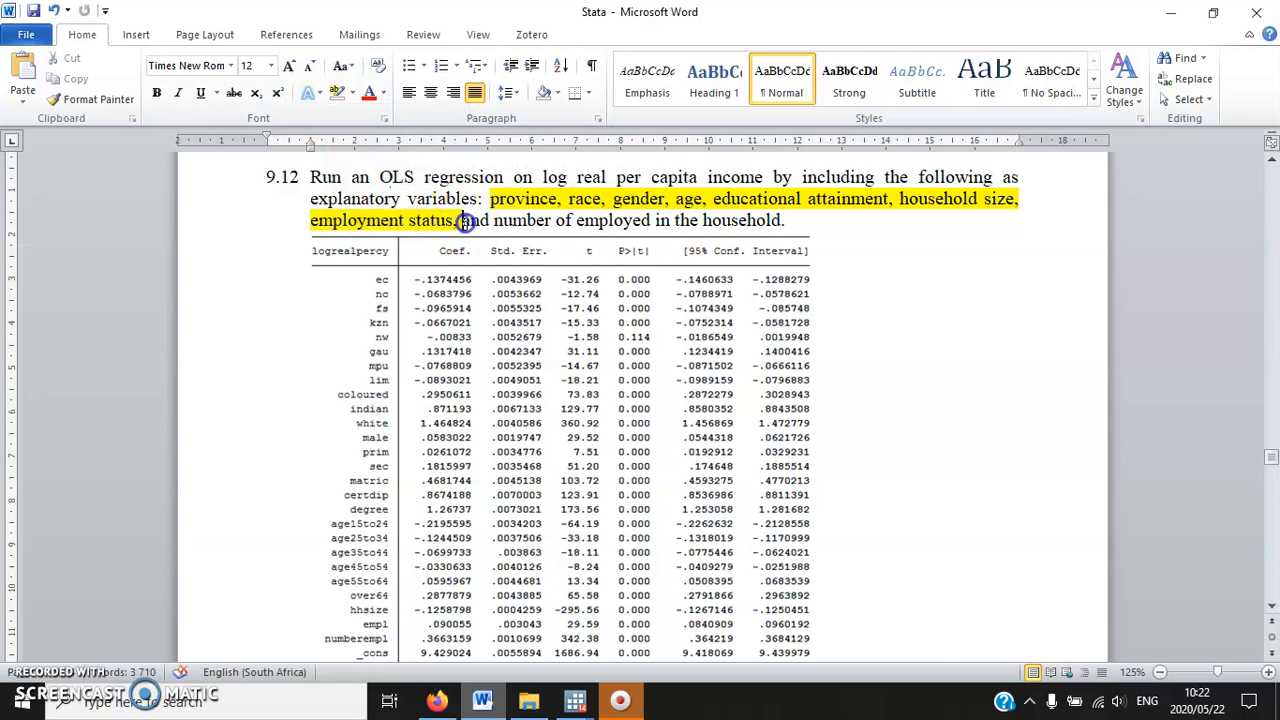
{"action": "left_click_drag", "start_coordinate": [464, 221], "coordinate": [322, 218]}
{"action": "scroll", "coordinate": [507, 463], "scroll_direction": "down", "scroll_amount": 1}
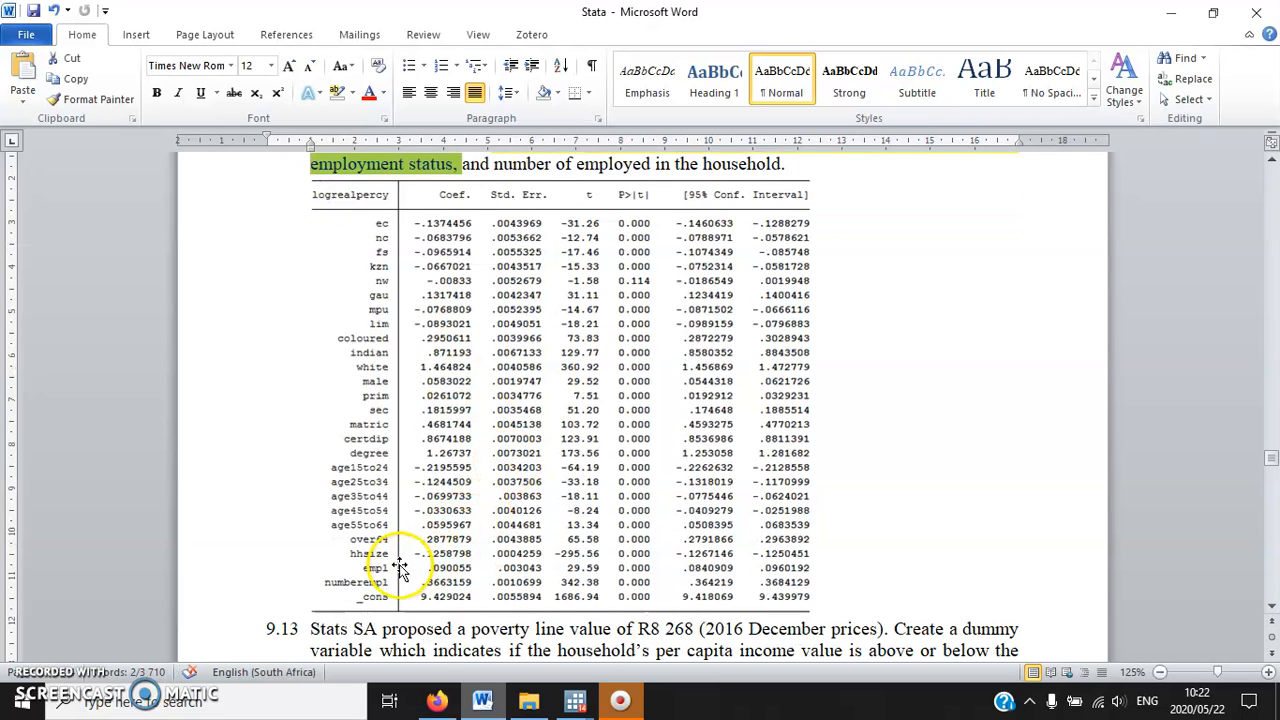
- Switch to Stata and close the window with the age histogram
{"action": "left_click", "coordinate": [588, 692]}
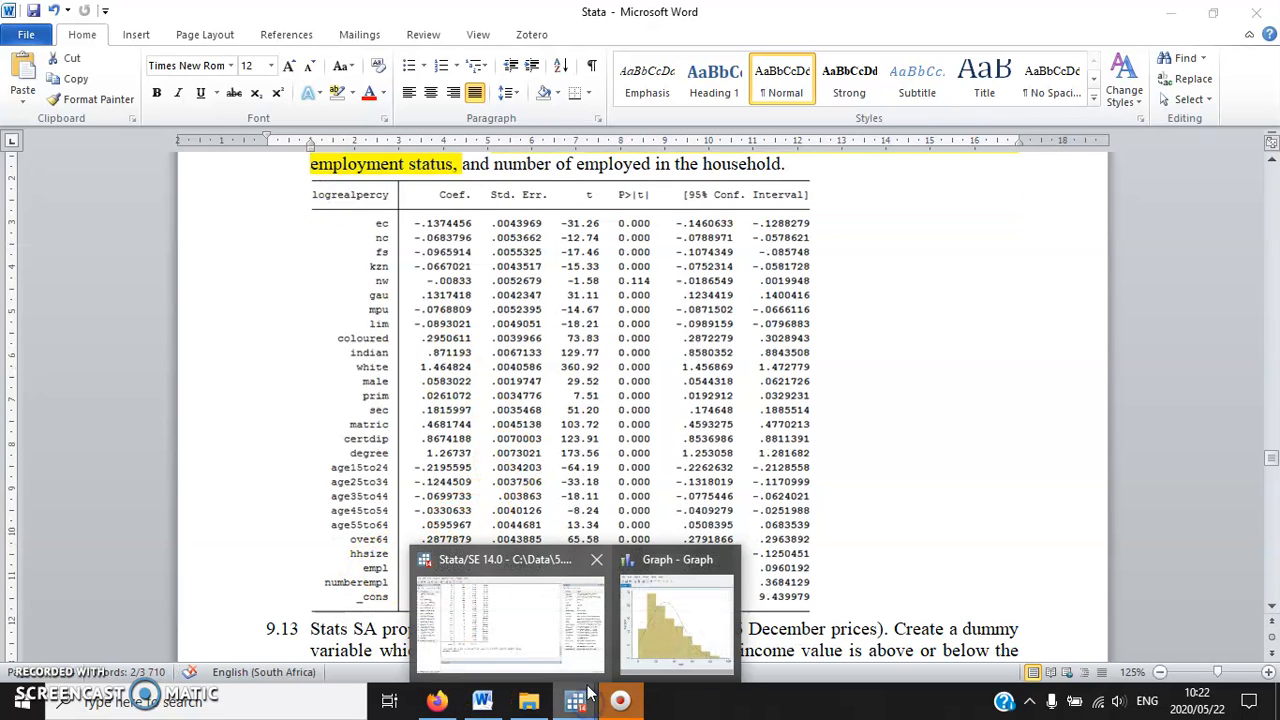
{"action": "left_click", "coordinate": [565, 622]}
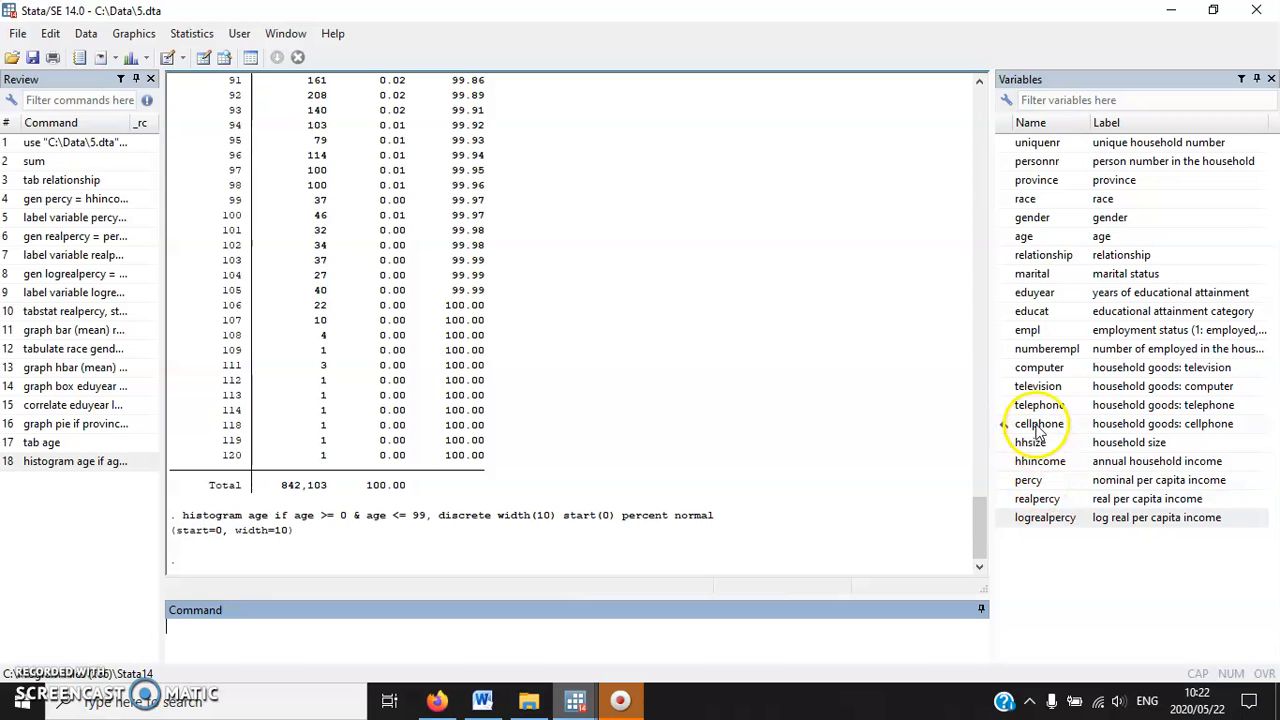
{"action": "left_click", "coordinate": [568, 705]}
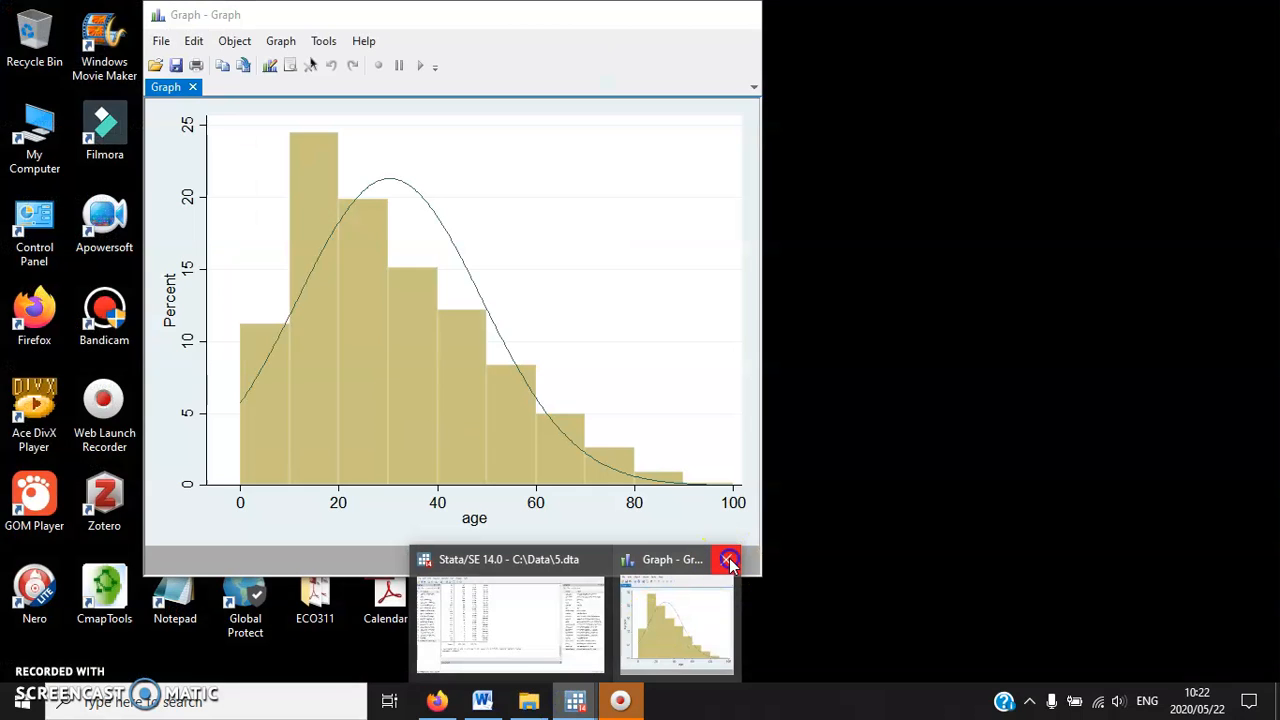
{"action": "left_click", "coordinate": [729, 557]}
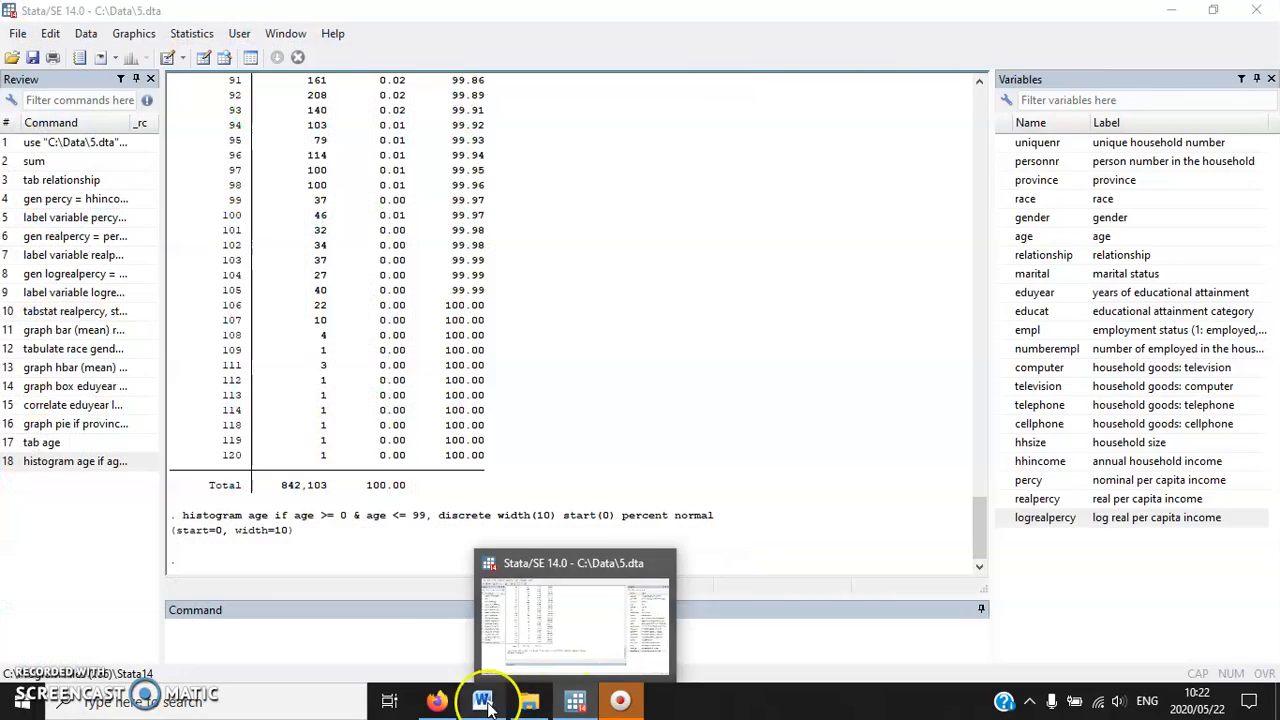
- Back in Word, remove the yellow highlighting from "employment status," and "household size," in exercise 9.12
{"action": "left_click", "coordinate": [488, 706]}
{"action": "left_click", "coordinate": [333, 96]}
{"action": "scroll", "coordinate": [589, 336], "scroll_direction": "up", "scroll_amount": 1}
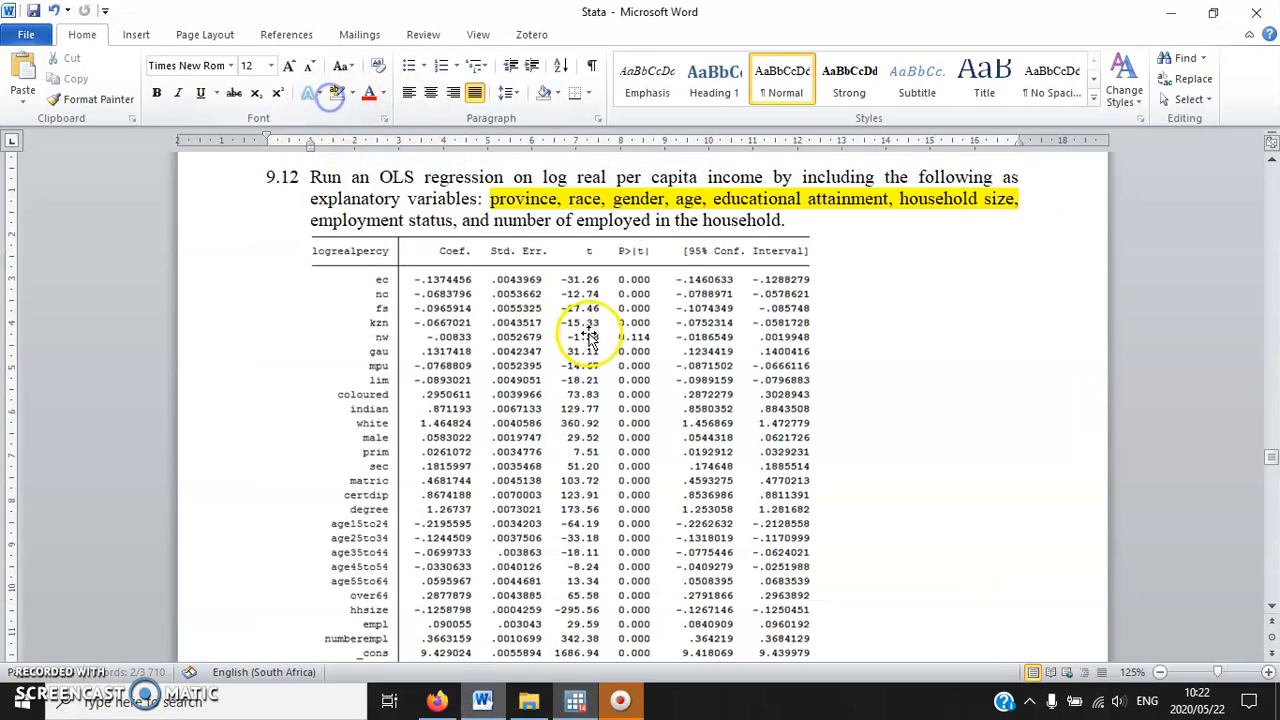
{"action": "scroll", "coordinate": [589, 336], "scroll_direction": "up", "scroll_amount": 1}
{"action": "left_click_drag", "start_coordinate": [1040, 258], "coordinate": [918, 262]}
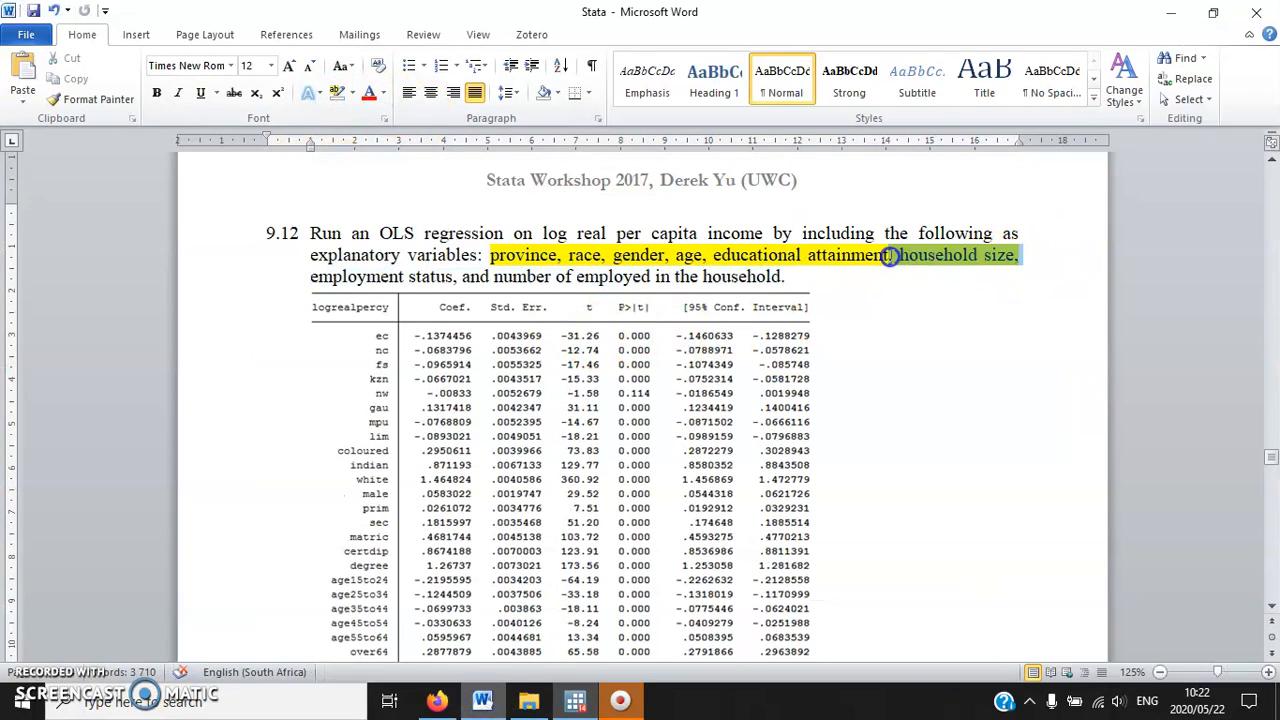
{"action": "left_click", "coordinate": [338, 92]}
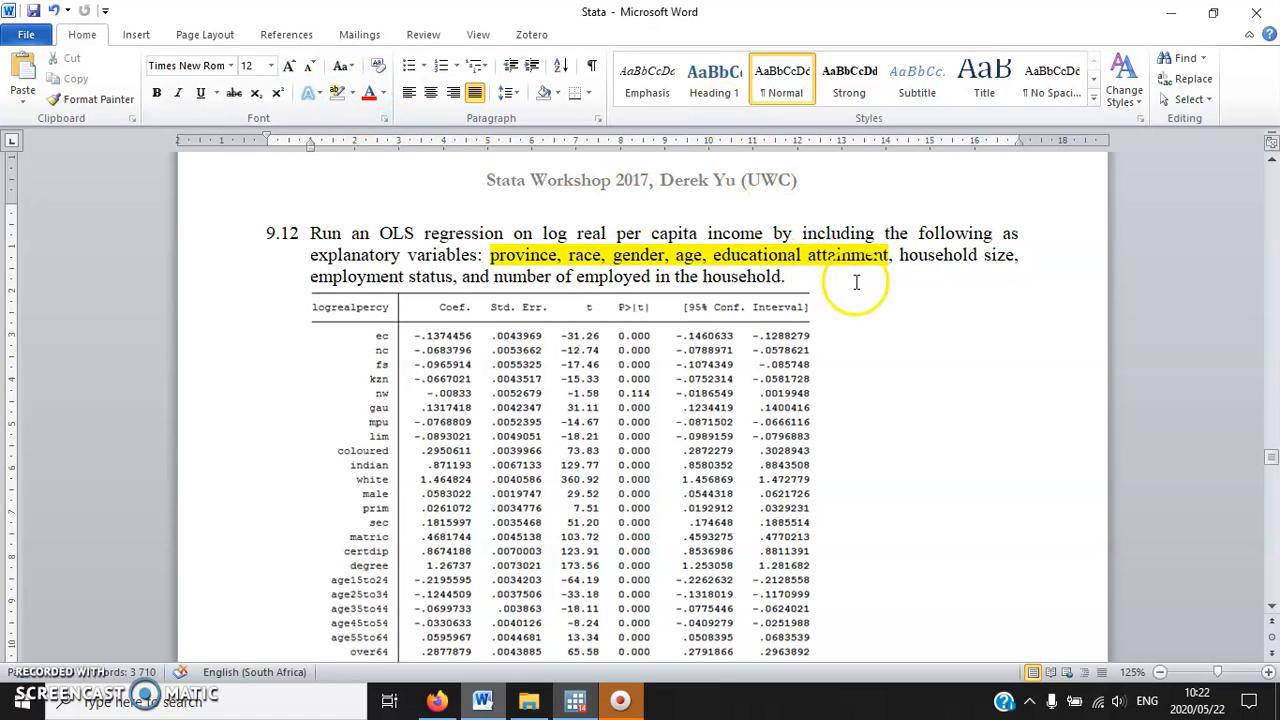
{"action": "left_click", "coordinate": [559, 256]}
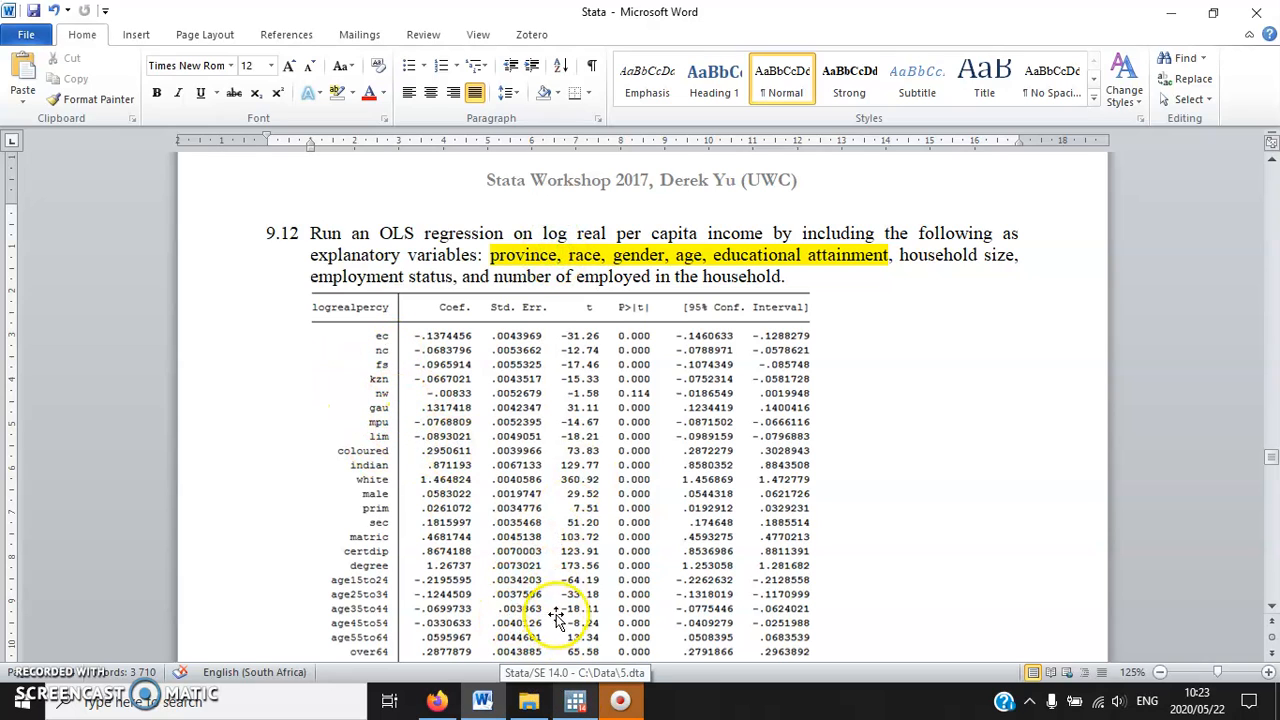
- In Stata, tabulate province and generate its dummy variables with tab province, gen(province)
{"action": "left_click", "coordinate": [576, 700]}
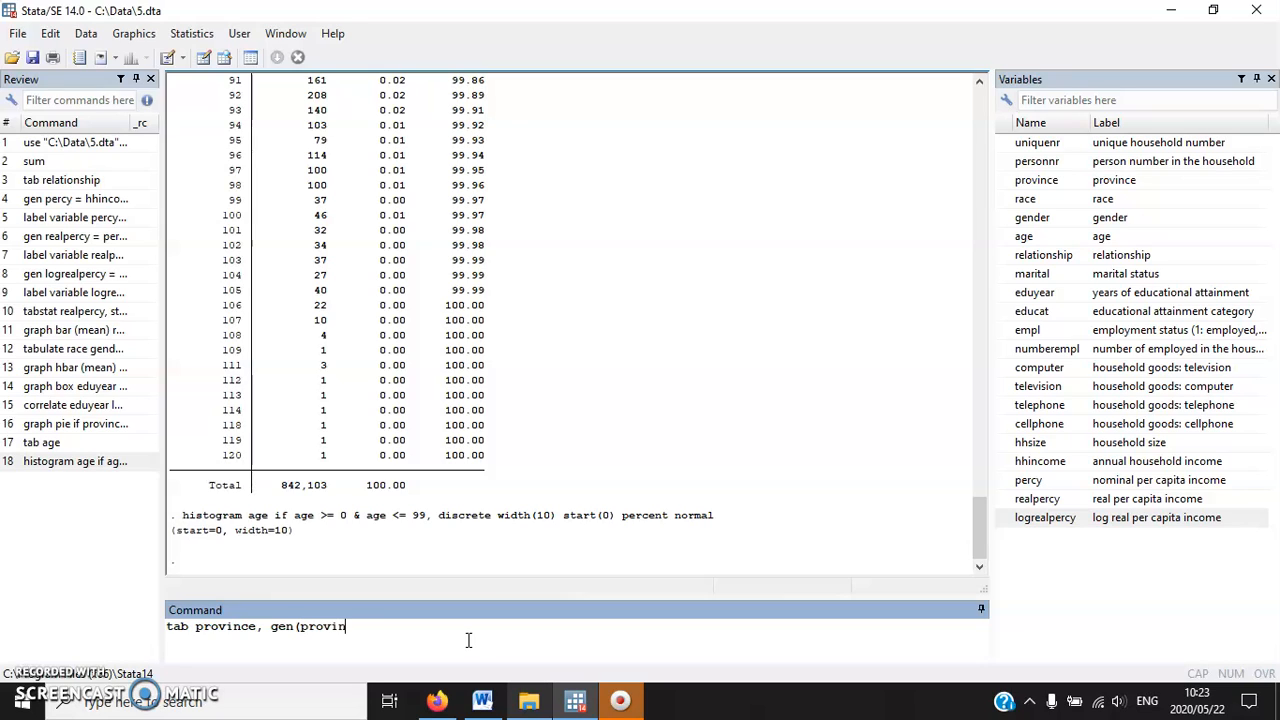
{"action": "left_click", "coordinate": [606, 474]}
{"action": "key", "text": "Return"}
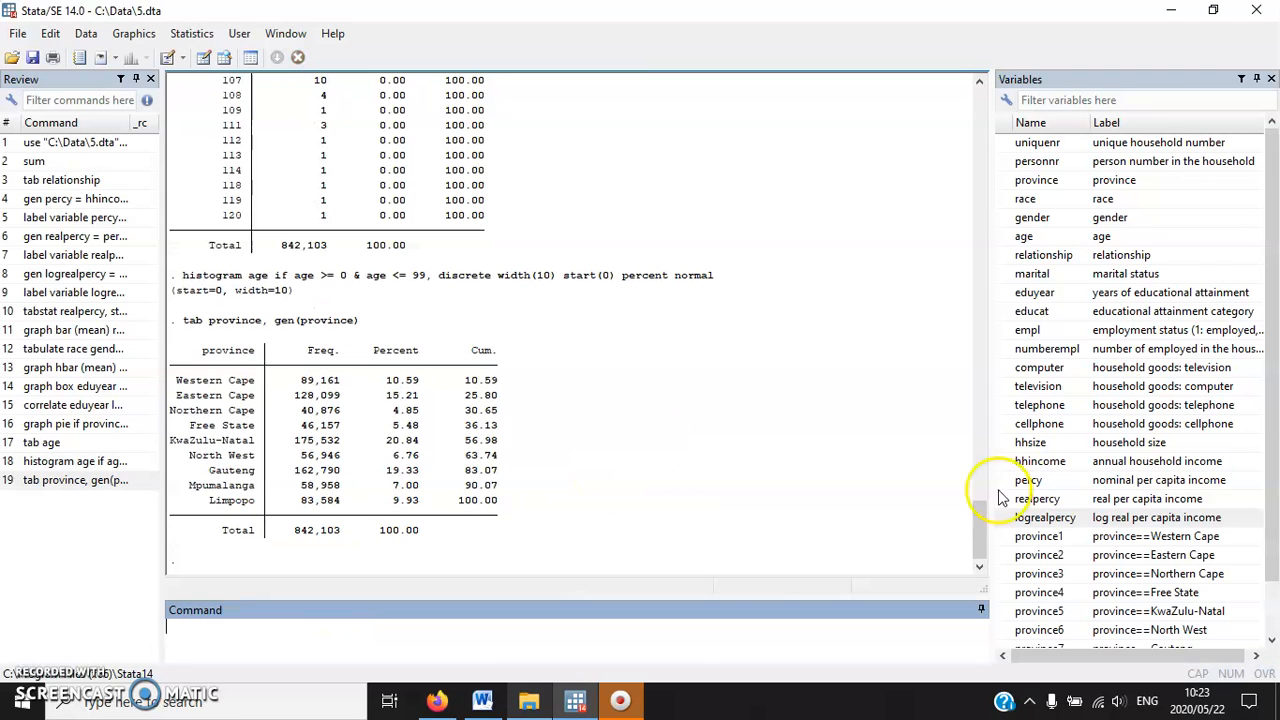
- Rename the Western Cape dummy variable province1 to wc
{"action": "left_click", "coordinate": [1043, 498]}
{"action": "scroll", "coordinate": [1058, 498], "scroll_direction": "down", "scroll_amount": 1}
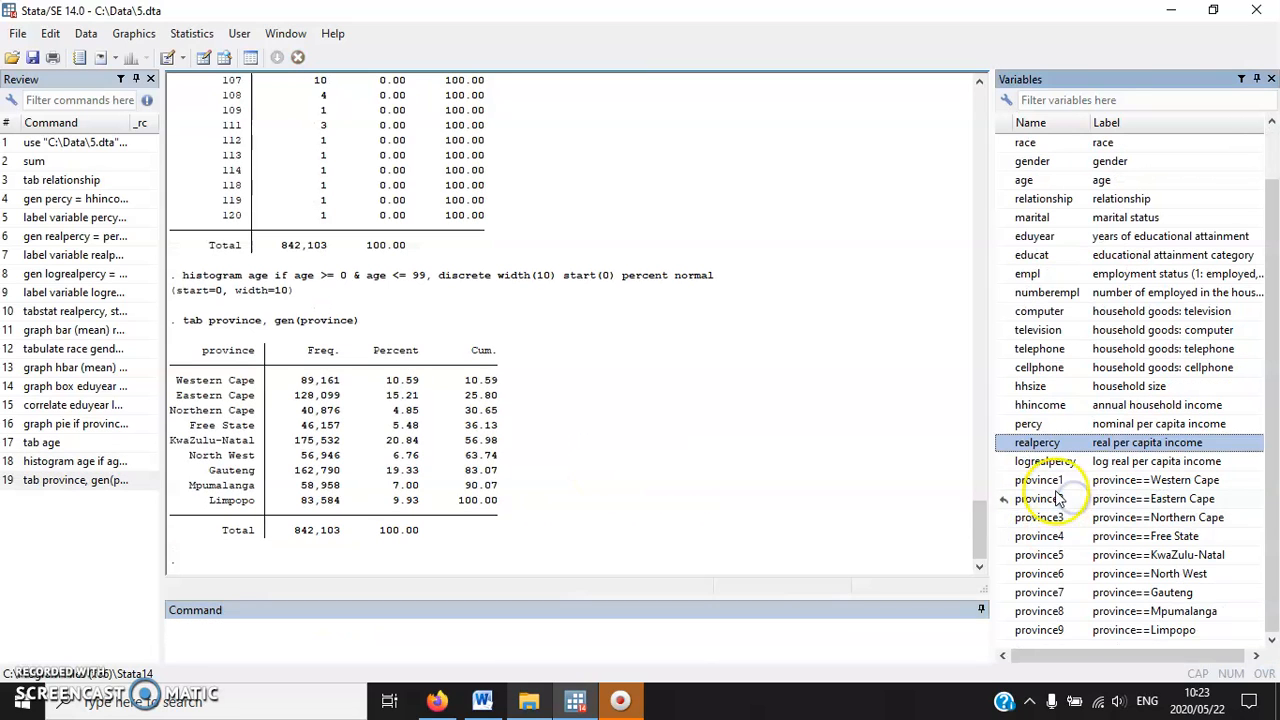
{"action": "left_click", "coordinate": [565, 644]}
{"action": "type", "text": "rename"}
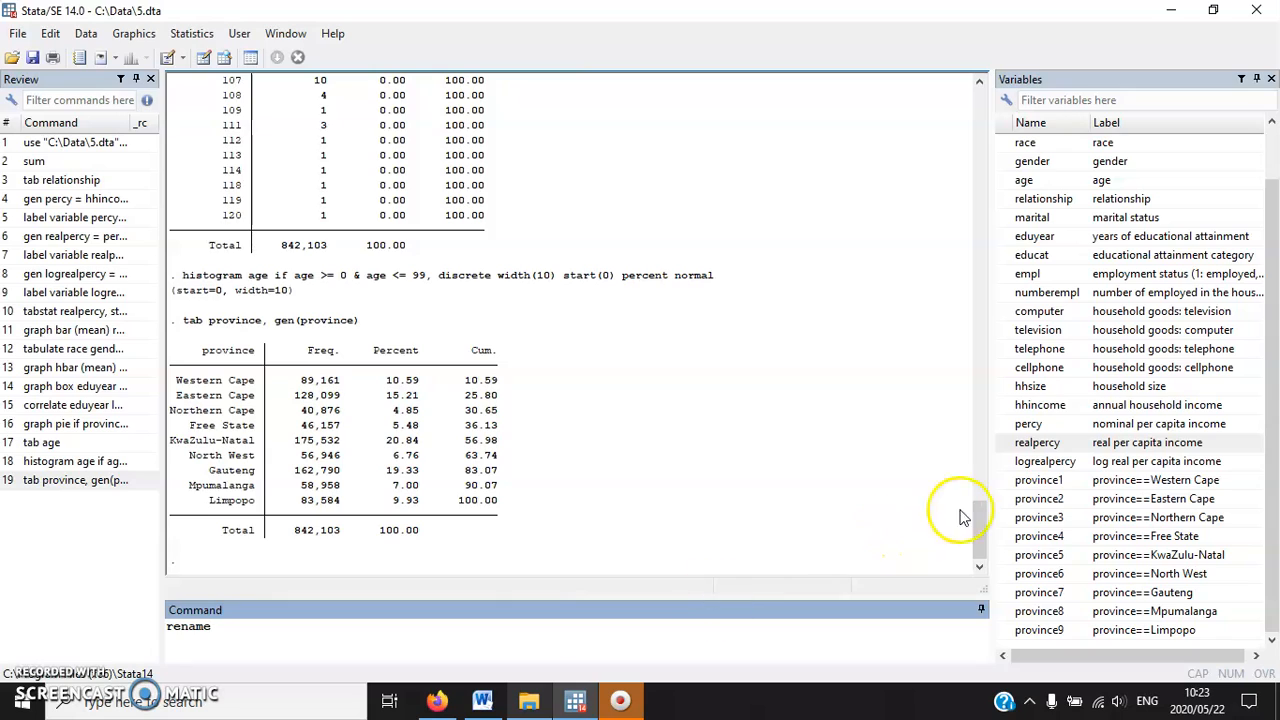
{"action": "double_click", "coordinate": [1085, 479]}
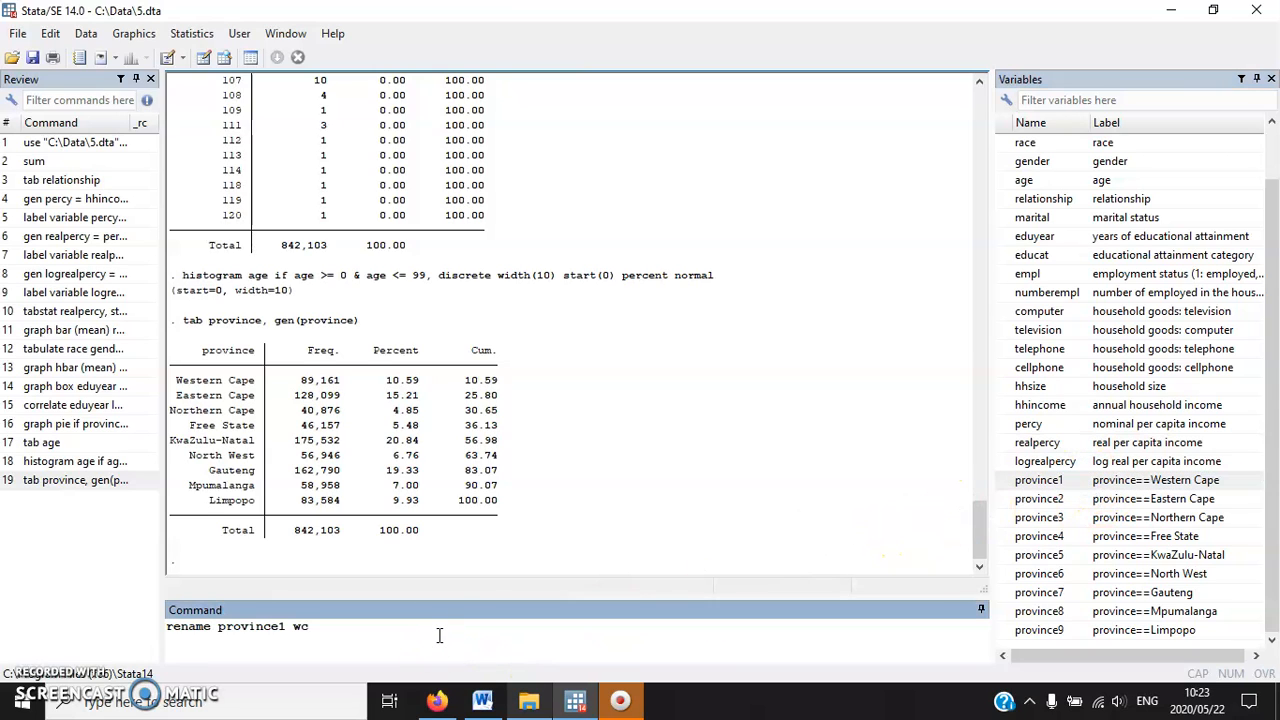
{"action": "type", "text": "wc"}
{"action": "key", "text": "Return"}
- Rename the Eastern Cape dummy variable province2 to ec
{"action": "type", "text": "re"}
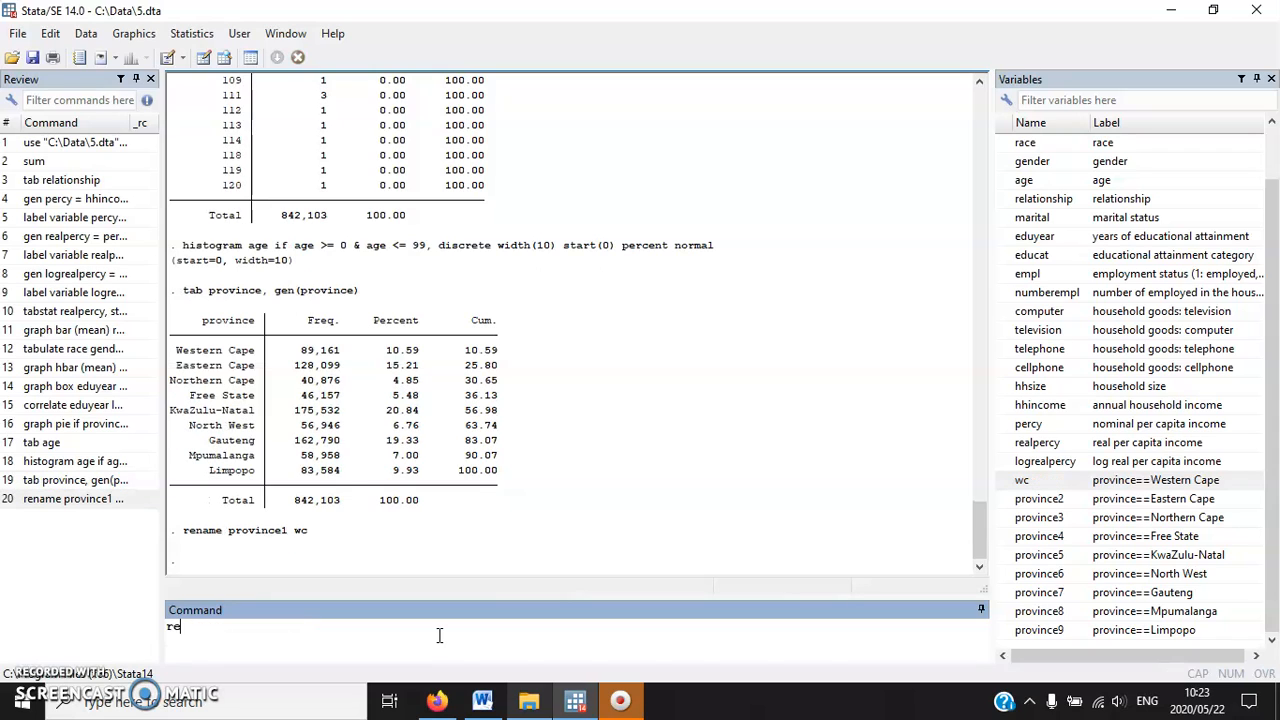
{"action": "type", "text": "name"}
{"action": "double_click", "coordinate": [1035, 498]}
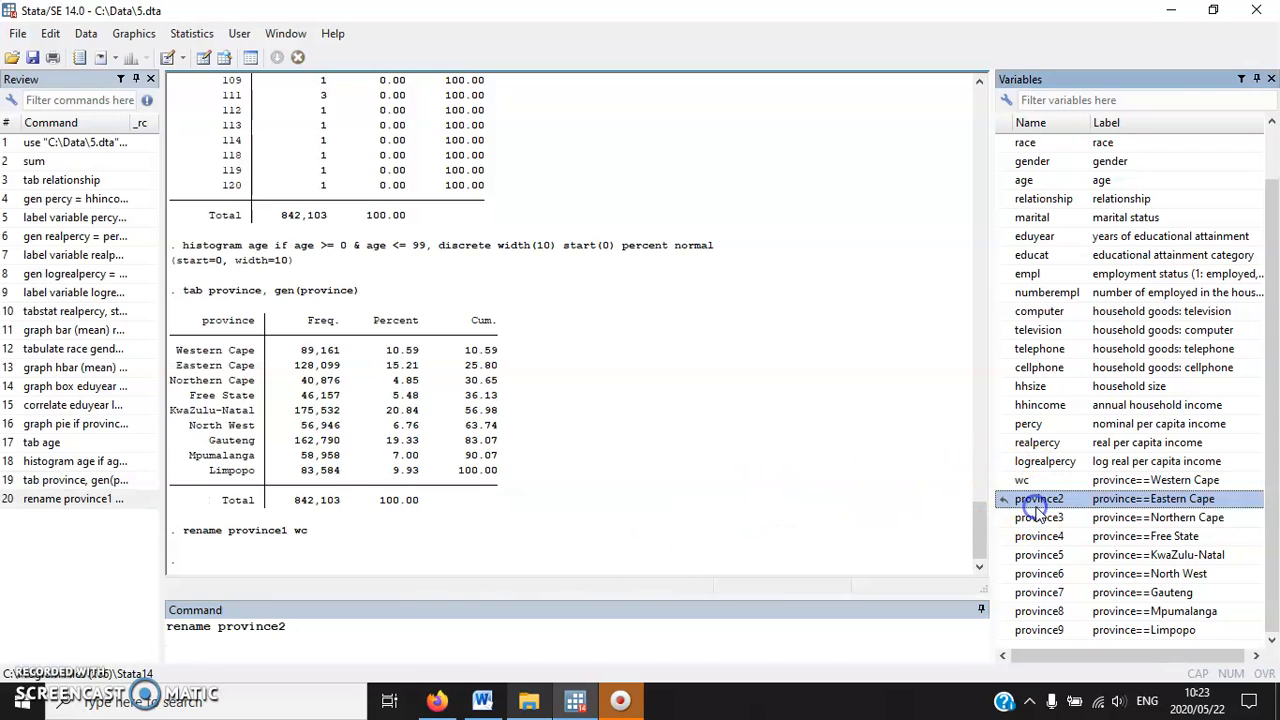
{"action": "type", "text": "ec"}
{"action": "key", "text": "Return"}
- Rename the Northern Cape dummy variable province3 to nc
{"action": "type", "text": "rena"}
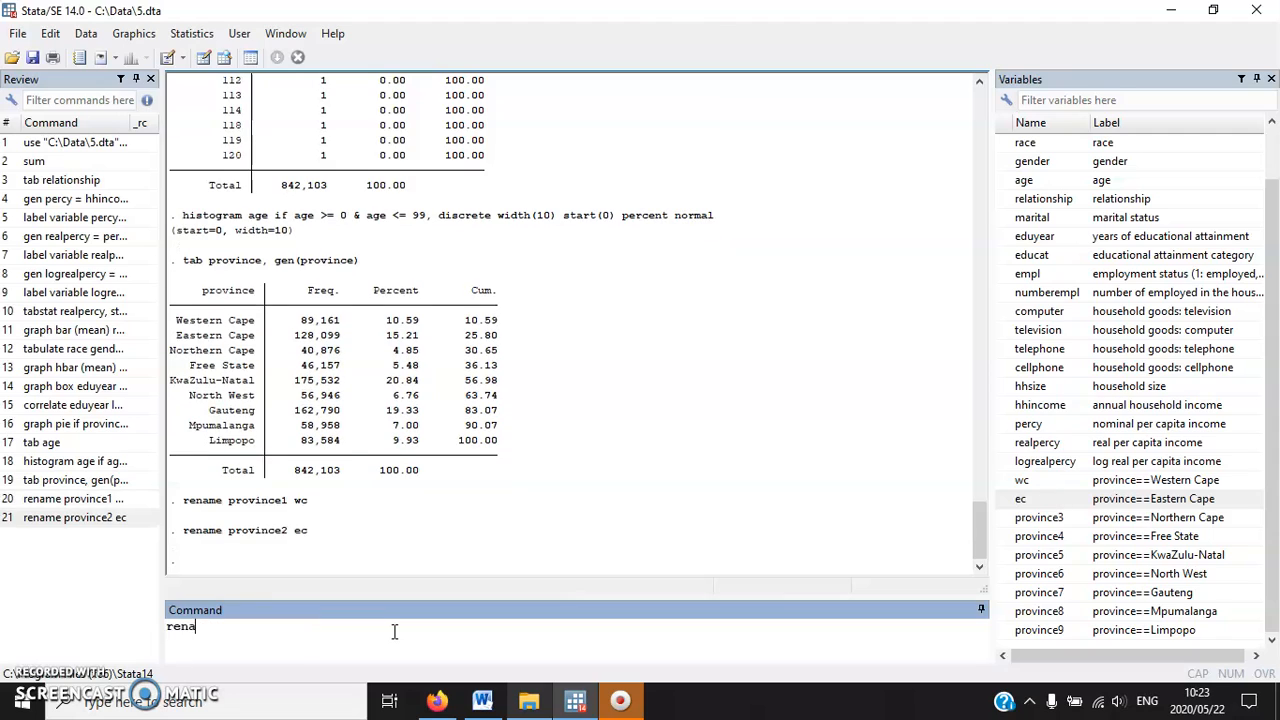
{"action": "type", "text": "me"}
{"action": "double_click", "coordinate": [1045, 517]}
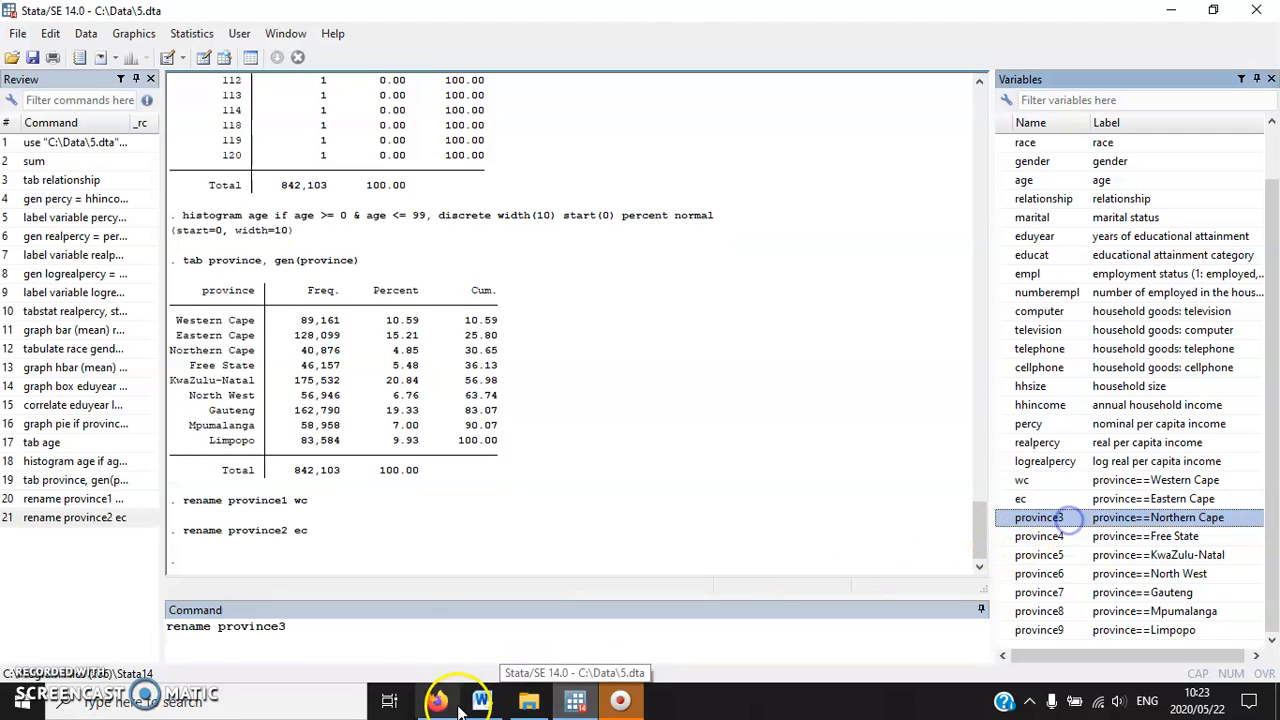
{"action": "type", "text": "nc"}
{"action": "key", "text": "Return"}
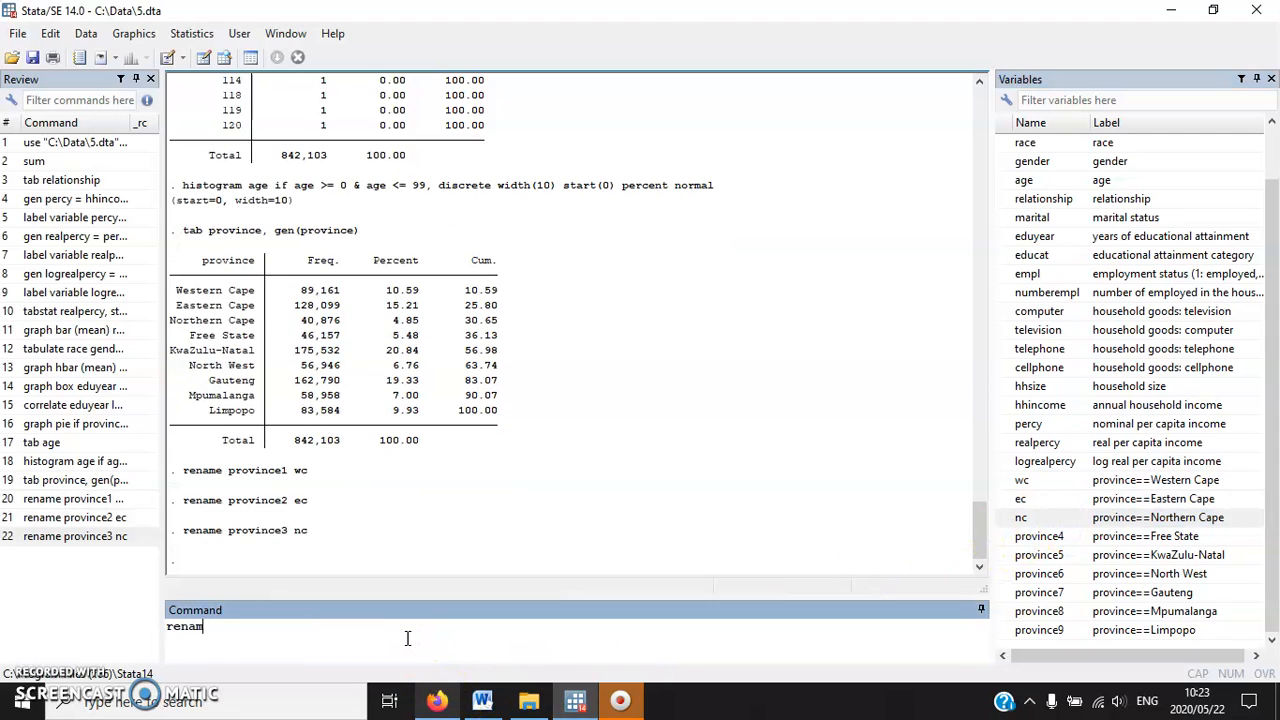
- Rename the Free State dummy variable province4 to fs
{"action": "type", "text": "rename"}
{"action": "double_click", "coordinate": [1050, 536]}
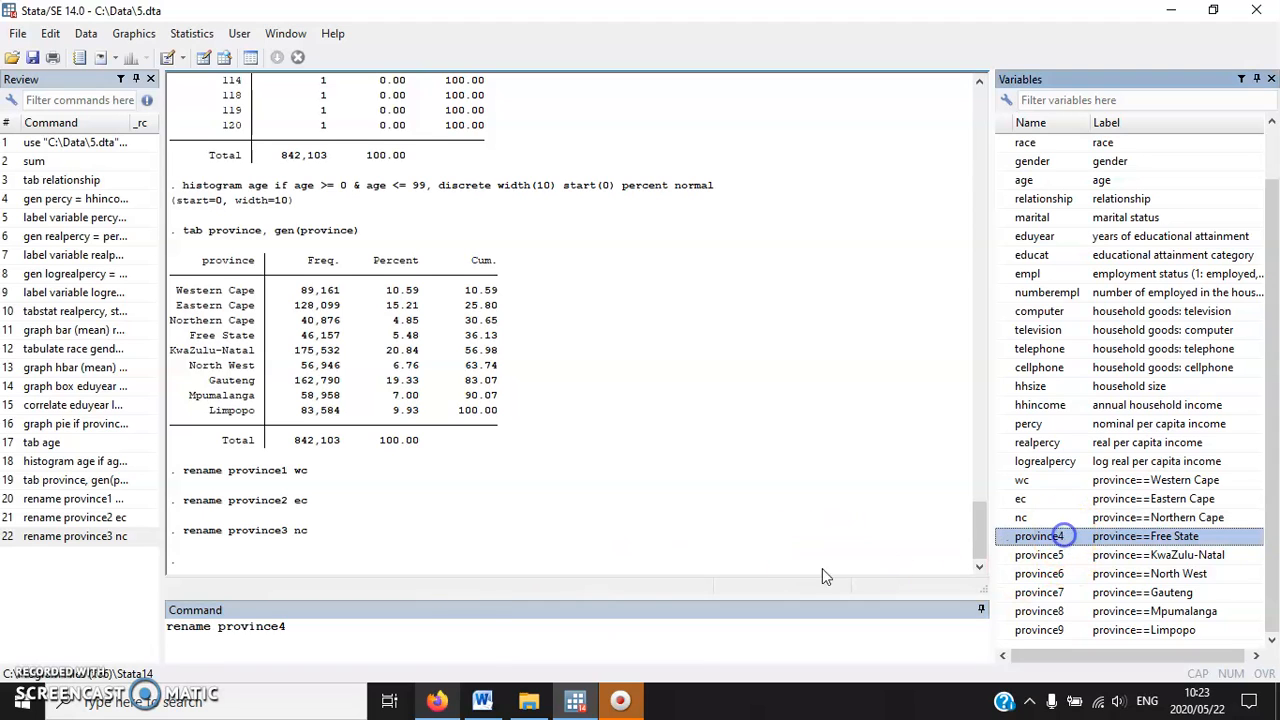
{"action": "type", "text": "fs"}
{"action": "key", "text": "Return"}
- Rename the KwaZulu-Natal dummy variable province5 to kzn
{"action": "type", "text": "rename"}
{"action": "double_click", "coordinate": [1085, 556]}
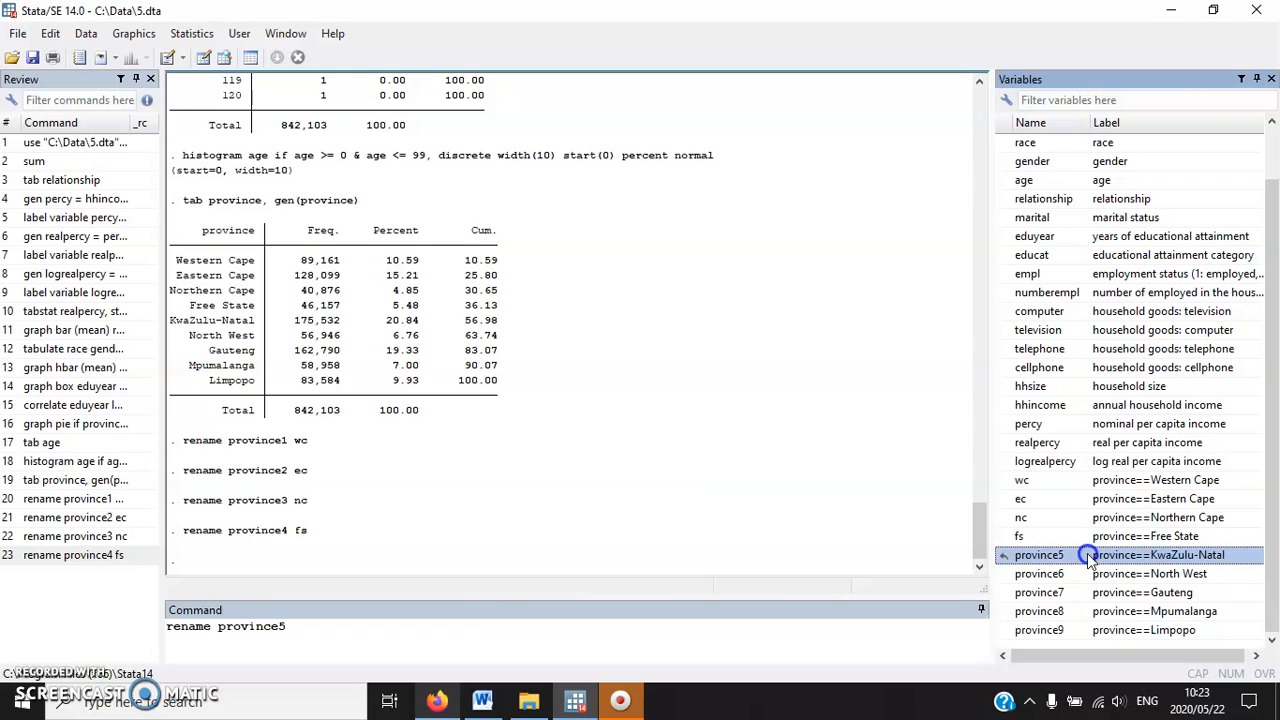
{"action": "left_click", "coordinate": [446, 622]}
{"action": "type", "text": "kzn"}
{"action": "key", "text": "Return"}
- Rename the North West dummy variable province6 to nw
{"action": "type", "text": "rena"}
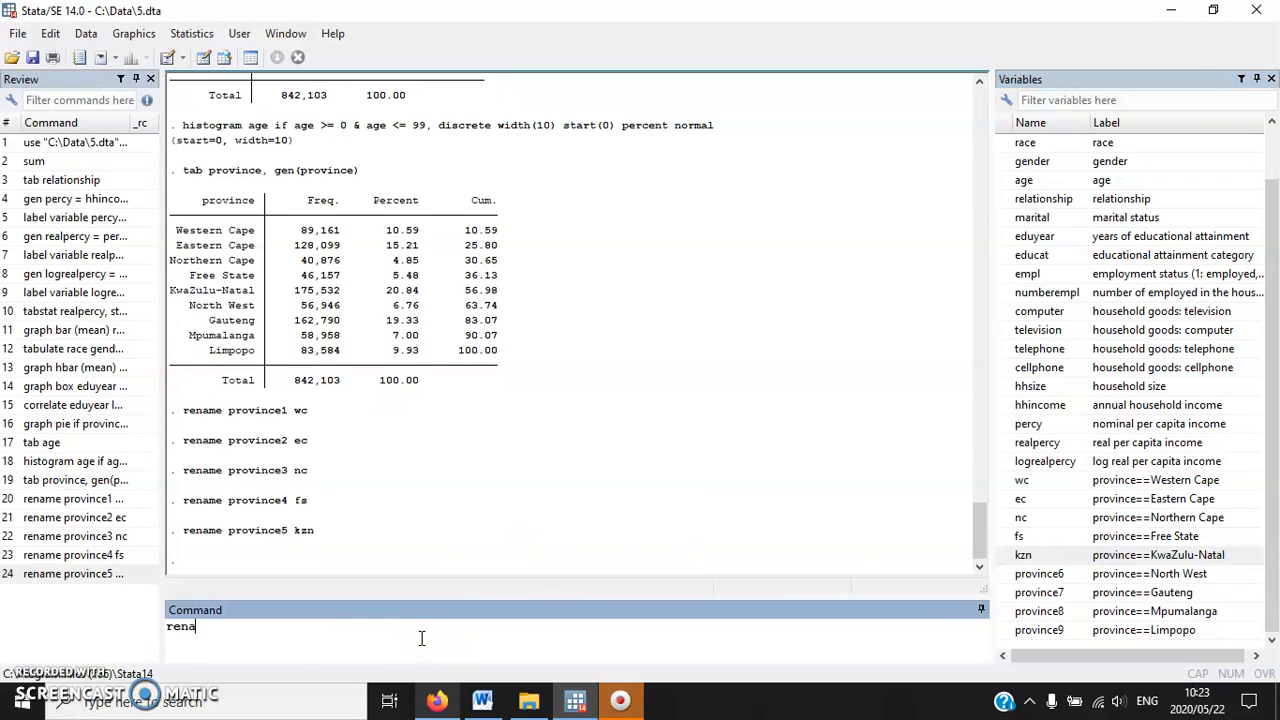
{"action": "type", "text": "me"}
{"action": "double_click", "coordinate": [1039, 574]}
{"action": "left_click", "coordinate": [423, 626]}
{"action": "type", "text": "nw"}
{"action": "key", "text": "Return"}
- Rename the Gauteng dummy variable province7 to gau
{"action": "type", "text": "re"}
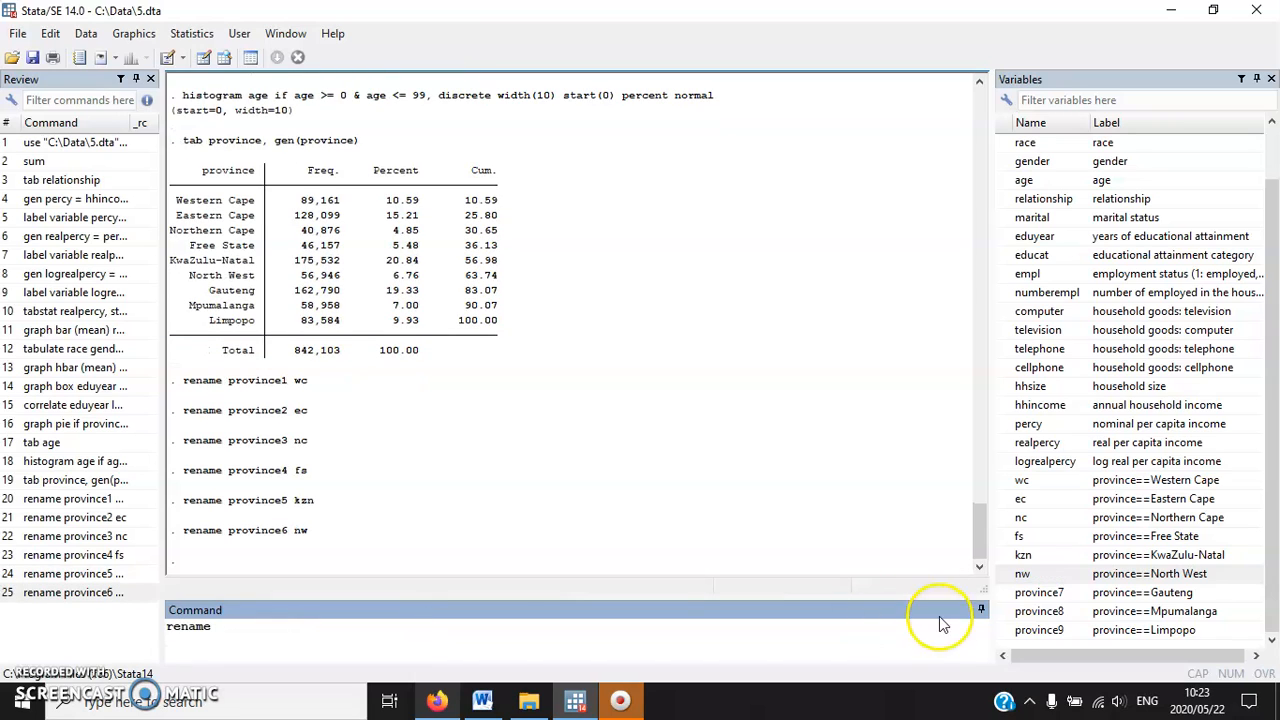
{"action": "left_click", "coordinate": [1042, 592]}
{"action": "left_click", "coordinate": [661, 632]}
{"action": "type", "text": "gau"}
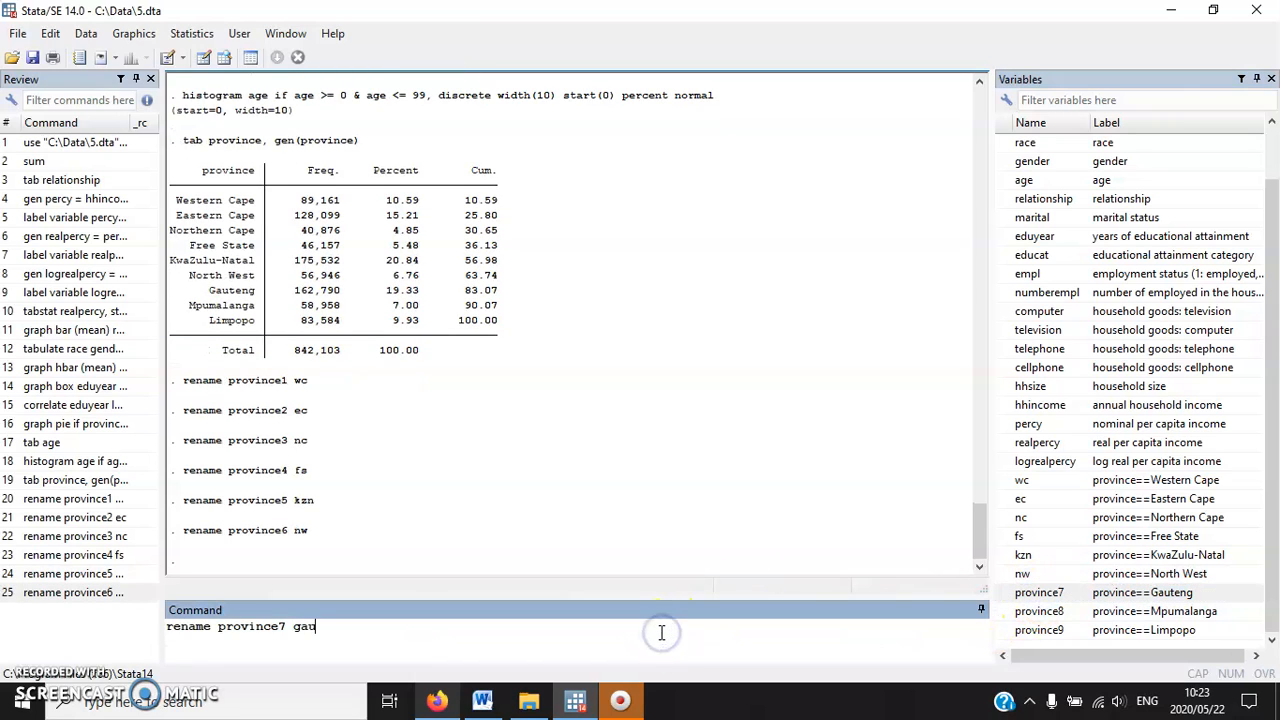
{"action": "key", "text": "Return"}
- Rename the Mpumalanga dummy variable province8 to mpu
{"action": "type", "text": "rename"}
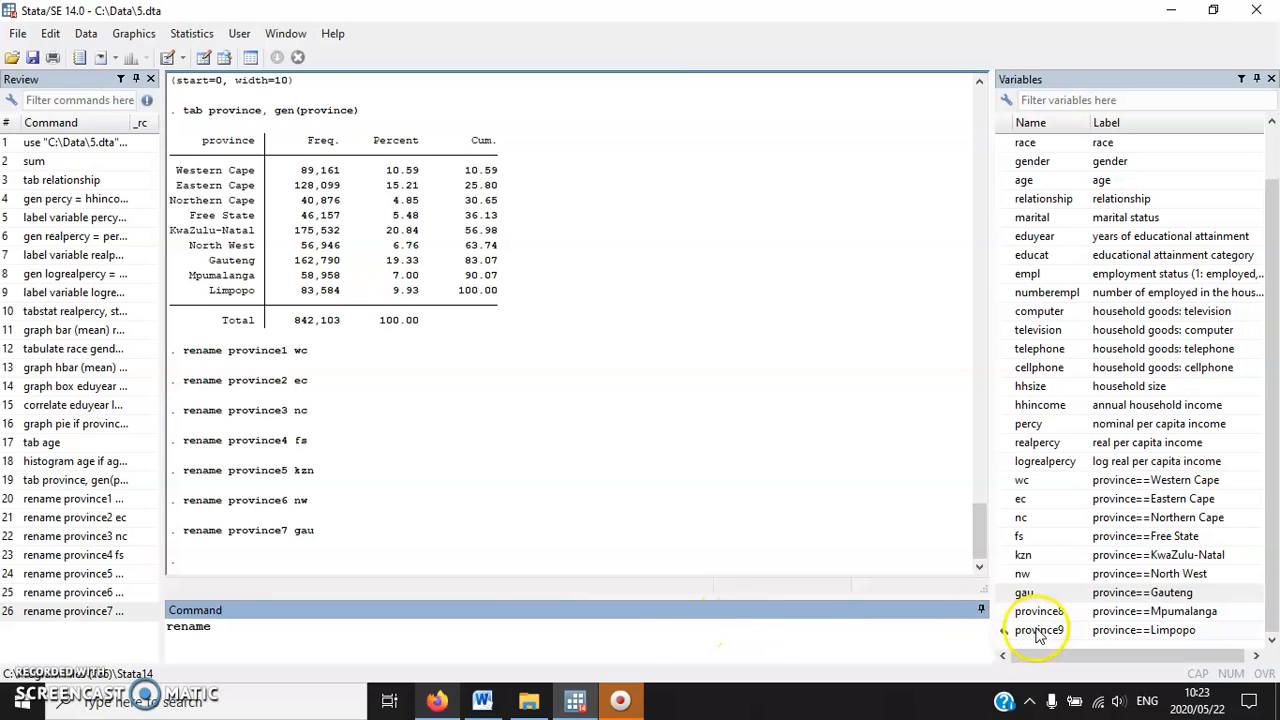
{"action": "left_click", "coordinate": [1040, 611]}
{"action": "left_click", "coordinate": [616, 632]}
{"action": "type", "text": "mp"}
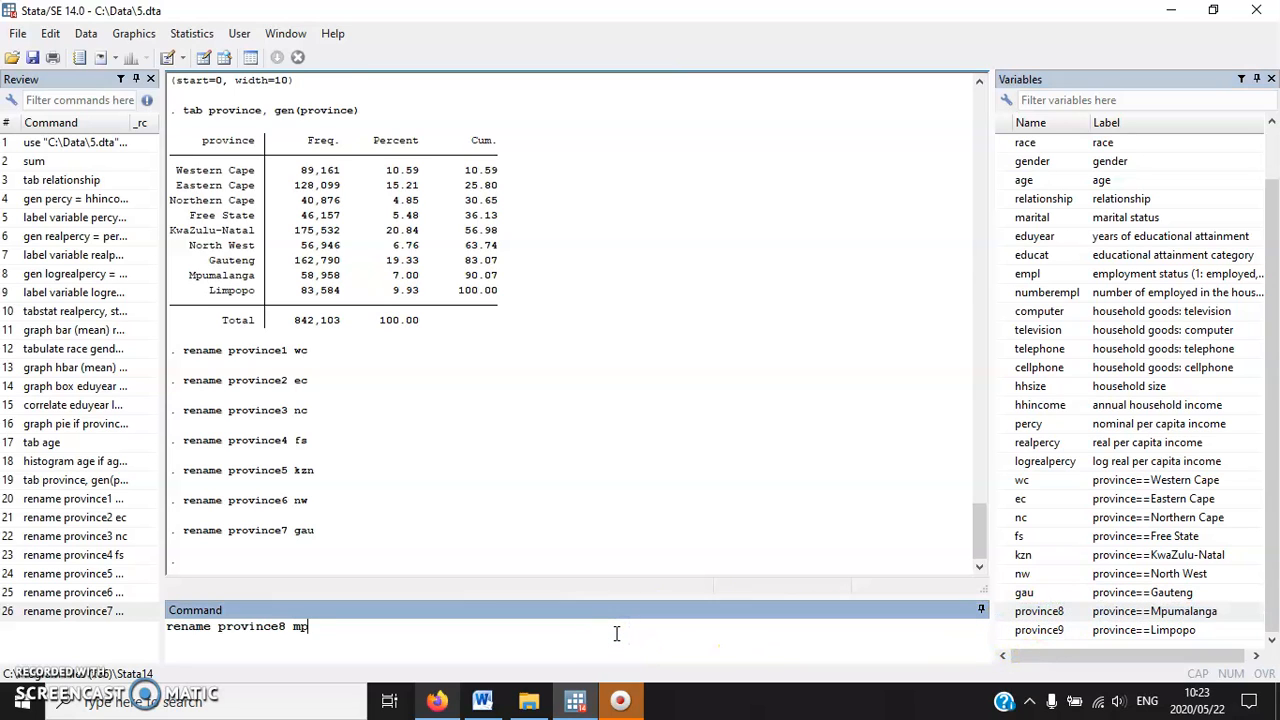
{"action": "type", "text": "u"}
{"action": "key", "text": "Return"}
- Rename the Limpopo dummy variable province9 to lim
{"action": "type", "text": "r"}
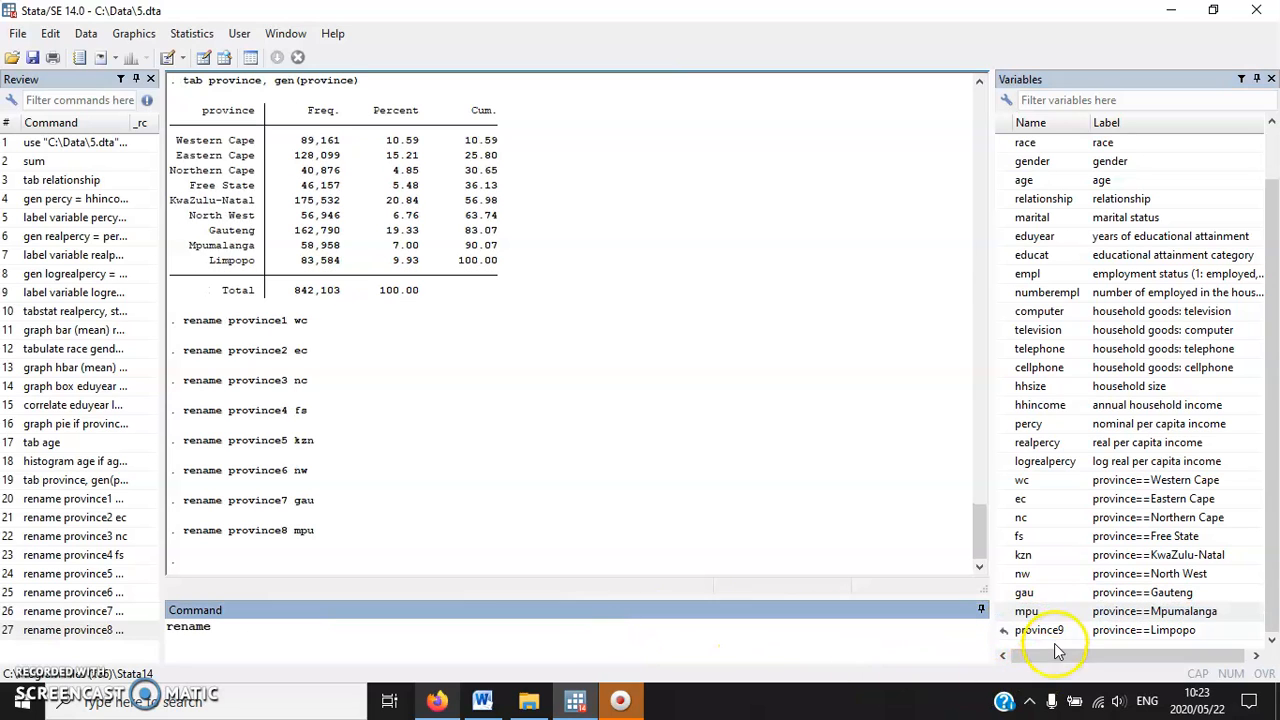
{"action": "type", "text": "ename"}
{"action": "left_click", "coordinate": [1048, 631]}
{"action": "left_click", "coordinate": [489, 657]}
{"action": "type", "text": "li"}
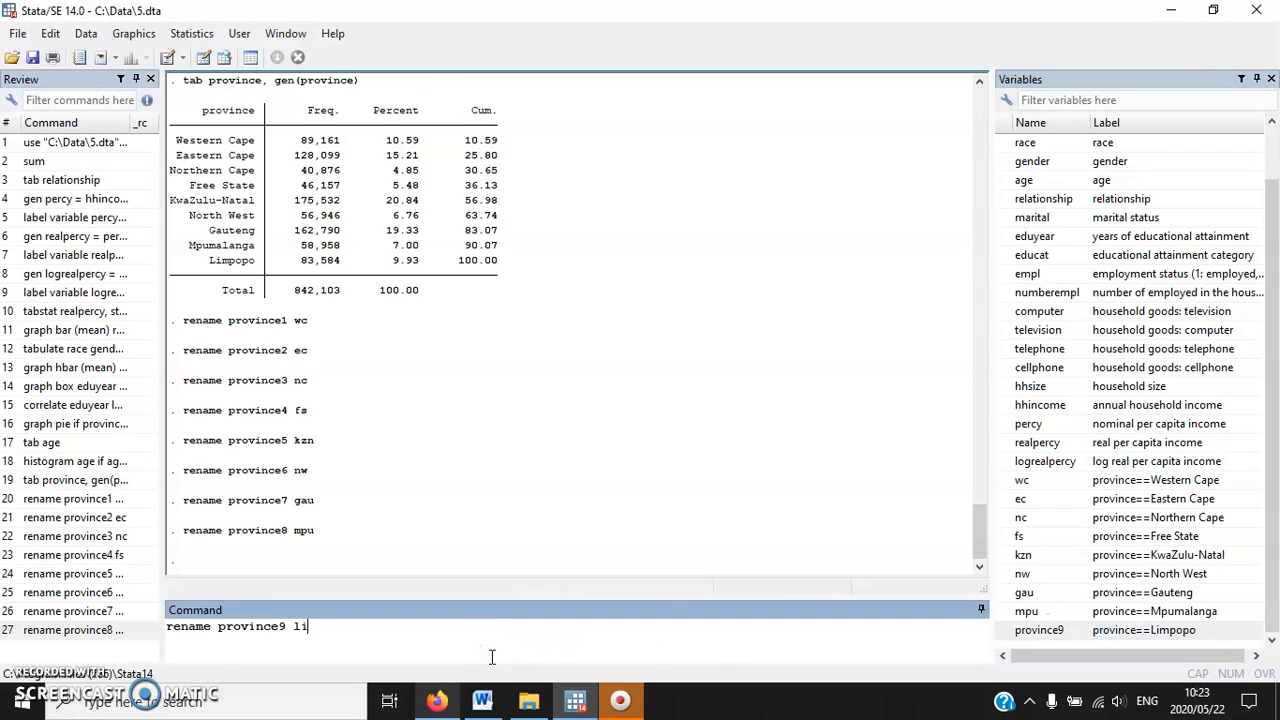
{"action": "type", "text": "m"}
{"action": "key", "text": "Return"}
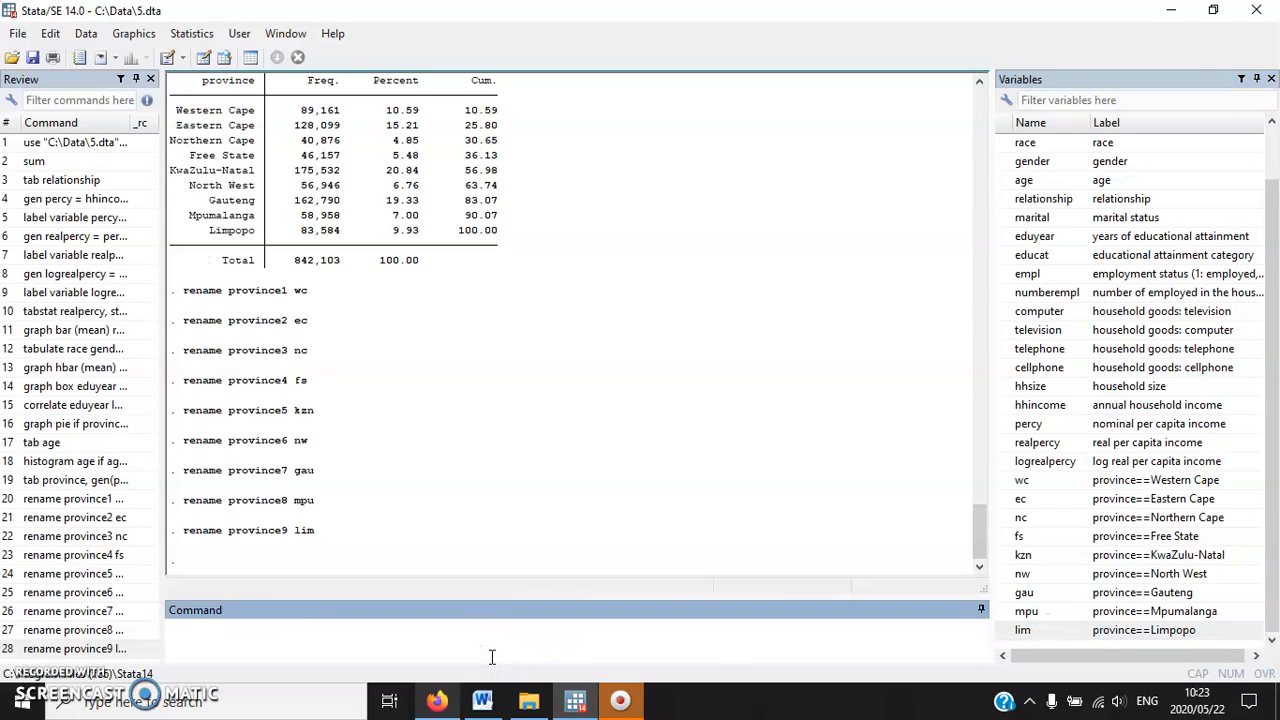
{"action": "left_click_drag", "start_coordinate": [177, 271], "coordinate": [397, 582]}
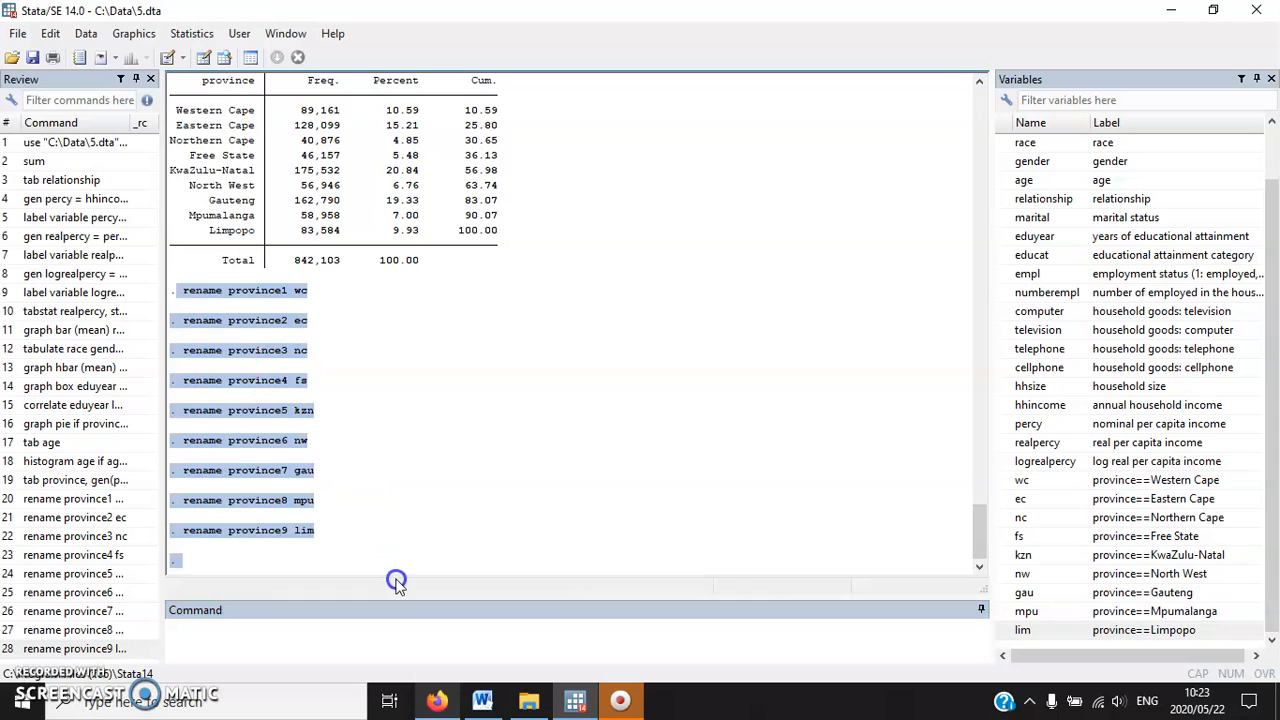
{"action": "left_click", "coordinate": [409, 541]}
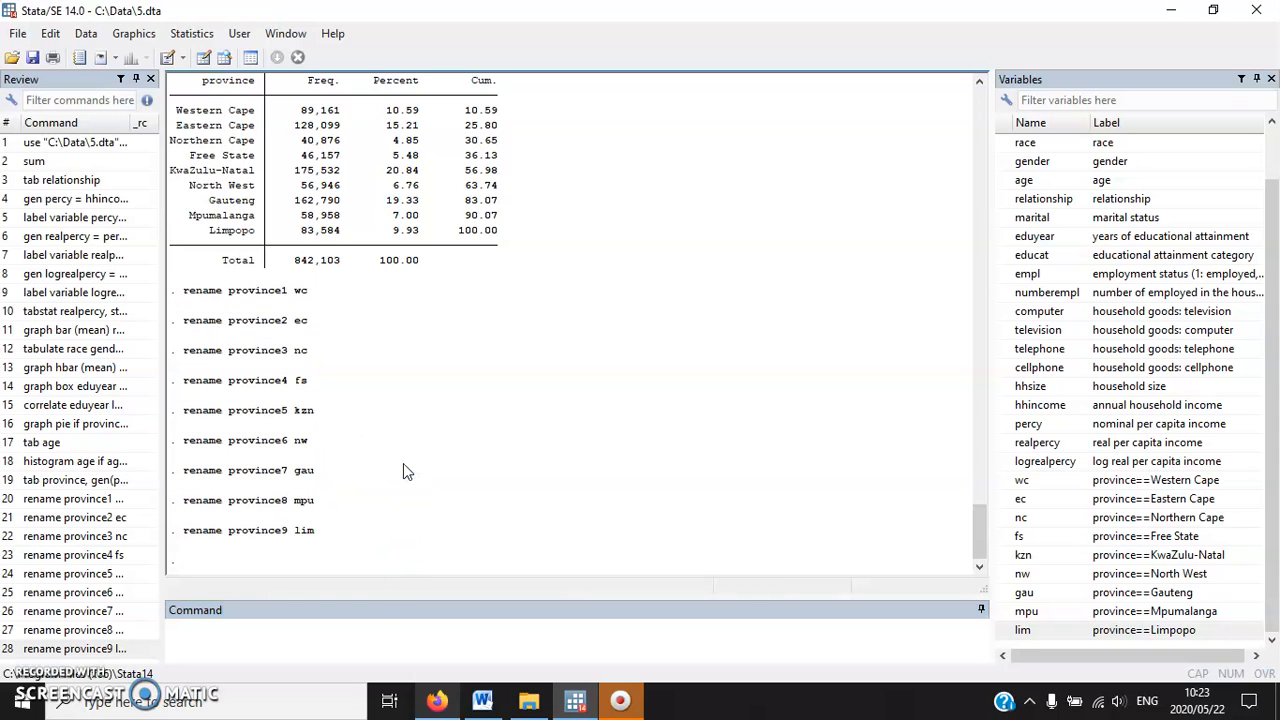
- Switch to the Word document and remove the yellow highlight from "province" in exercise 9.12
{"action": "left_click", "coordinate": [484, 705]}
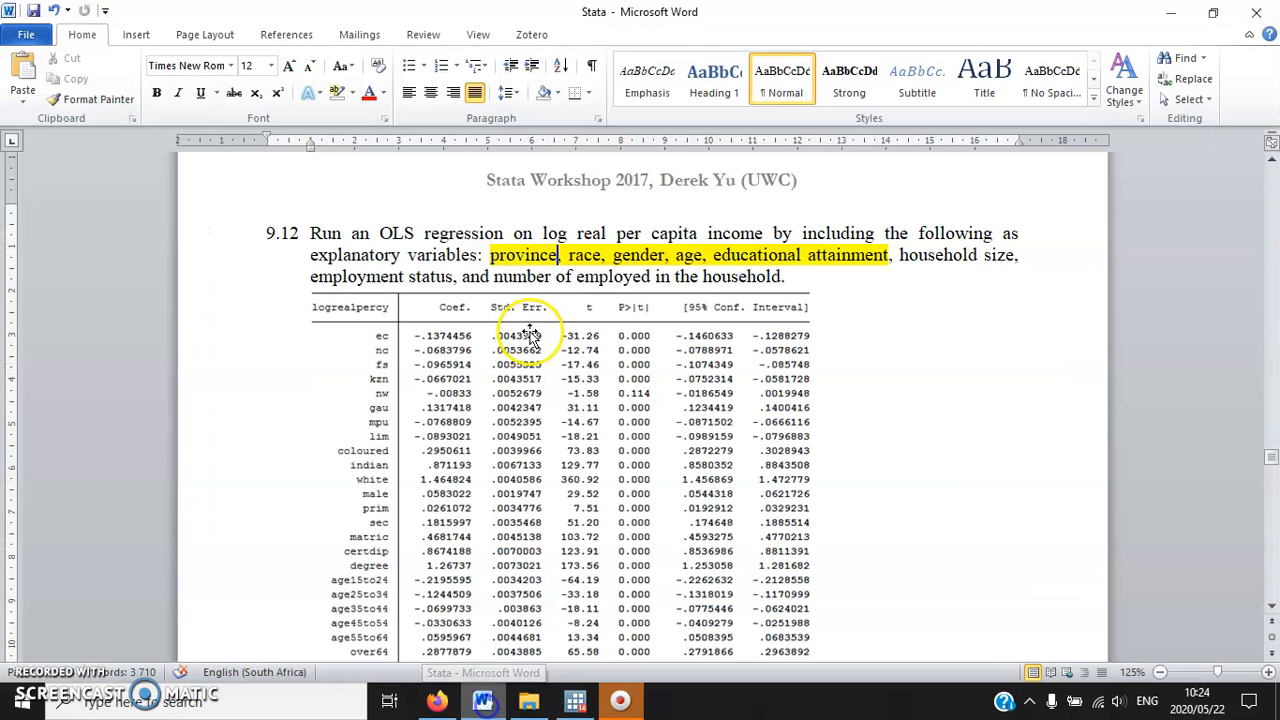
{"action": "left_click_drag", "start_coordinate": [478, 256], "coordinate": [565, 249]}
{"action": "left_click", "coordinate": [337, 94]}
- Switch to Stata and tabulate race, generating a dummy variable for each category with the stub race
{"action": "left_click", "coordinate": [440, 703]}
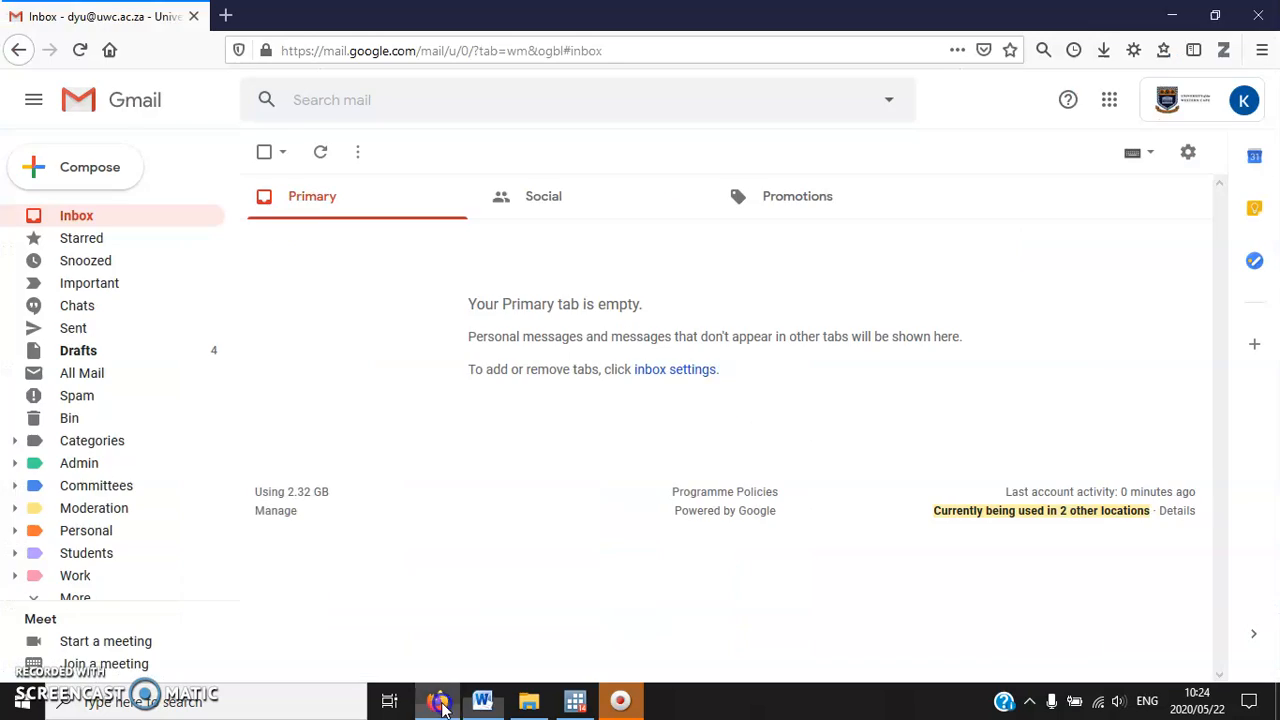
{"action": "left_click", "coordinate": [573, 700]}
{"action": "type", "text": "tab race, gen(ra"}
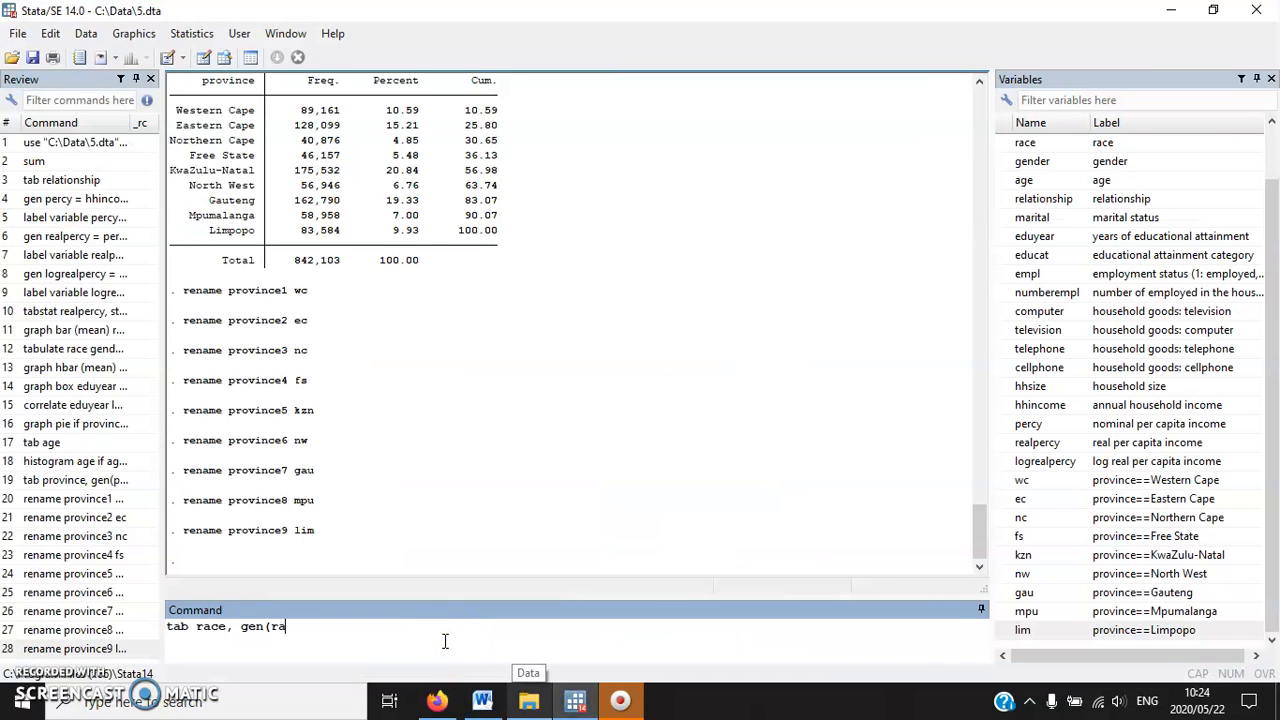
{"action": "type", "text": "ce)"}
{"action": "key", "text": "Return"}
- Rename the Black dummy variable race1 to african
{"action": "left_click", "coordinate": [1077, 482]}
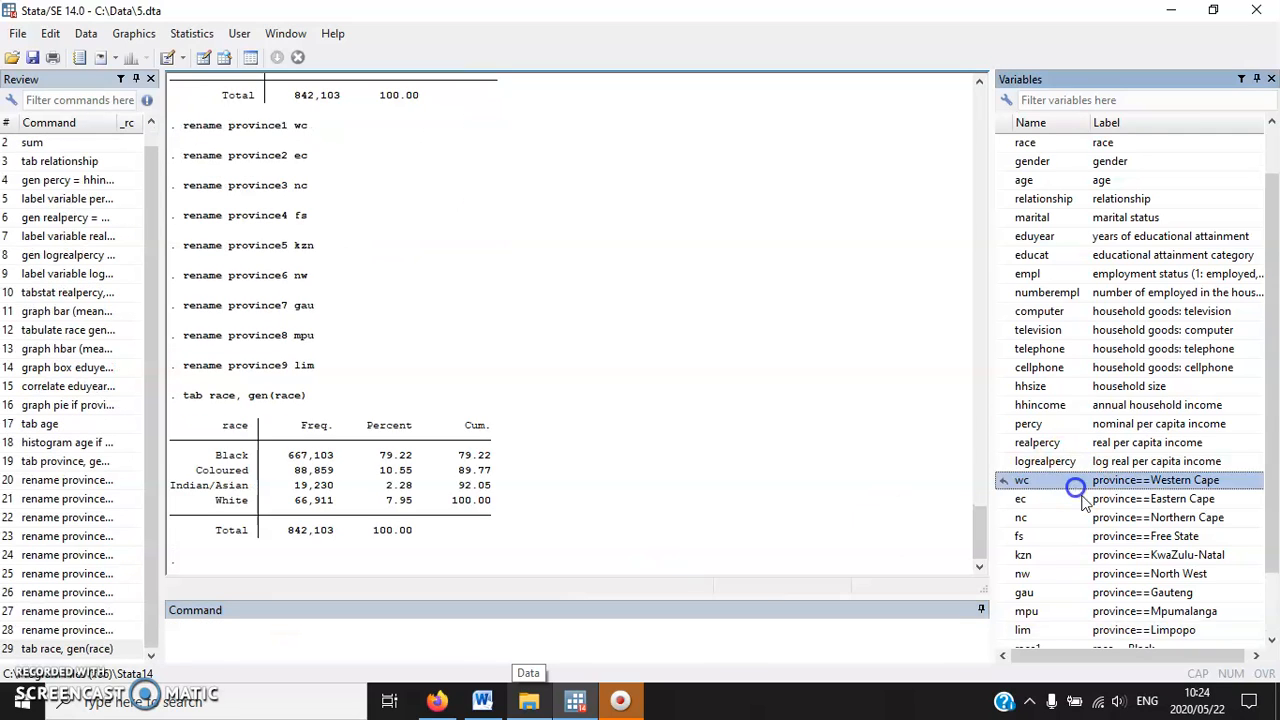
{"action": "left_click", "coordinate": [549, 645]}
{"action": "type", "text": "r"}
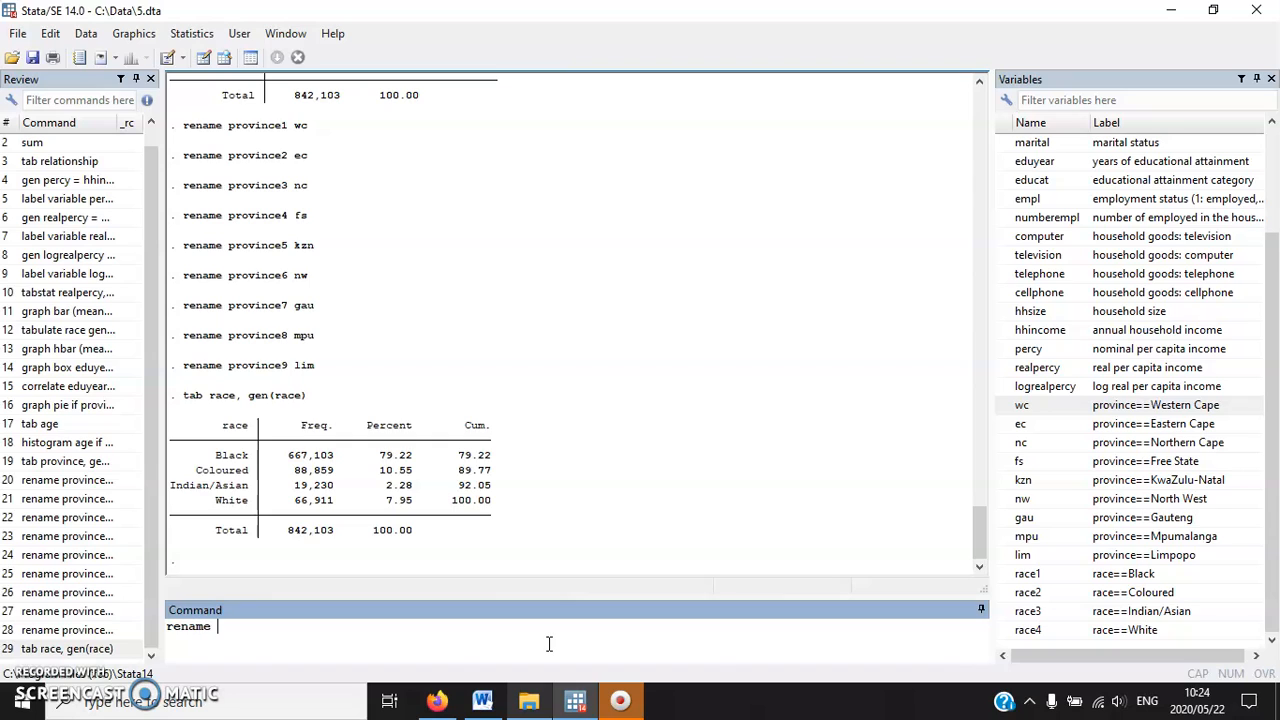
{"action": "type", "text": "ename"}
{"action": "left_click", "coordinate": [1100, 574]}
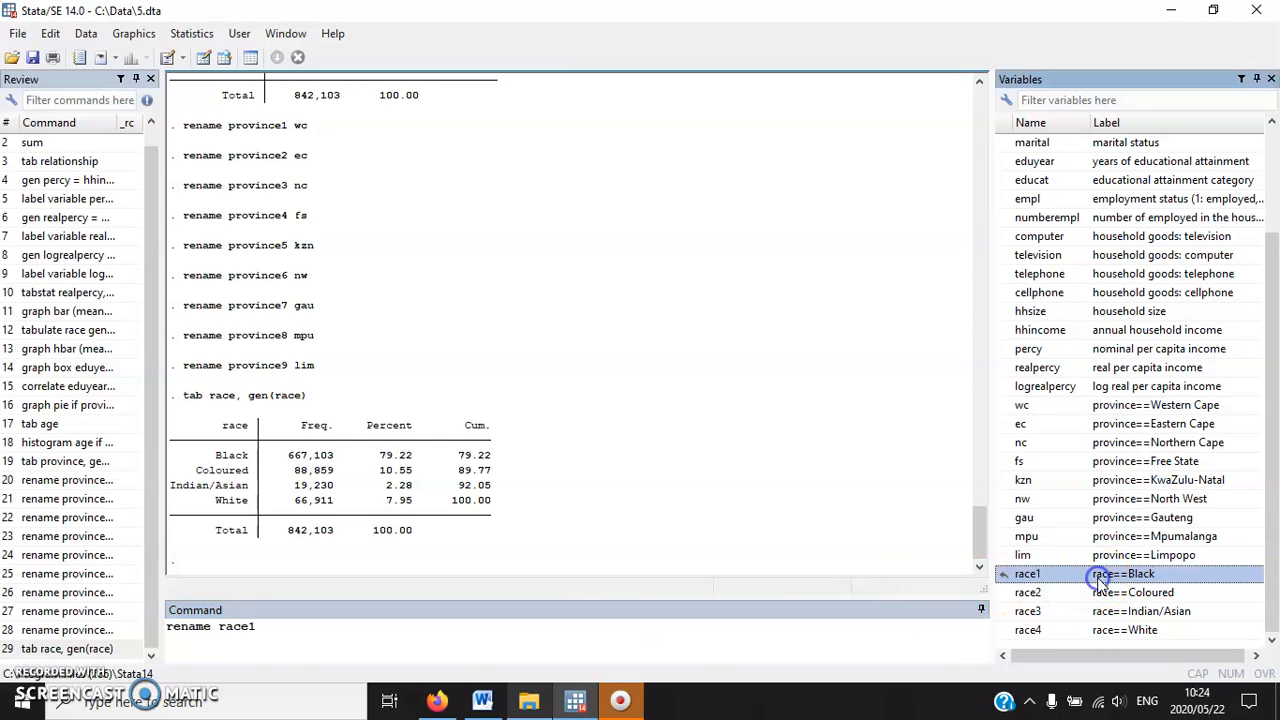
{"action": "left_click", "coordinate": [326, 633]}
{"action": "type", "text": "african"}
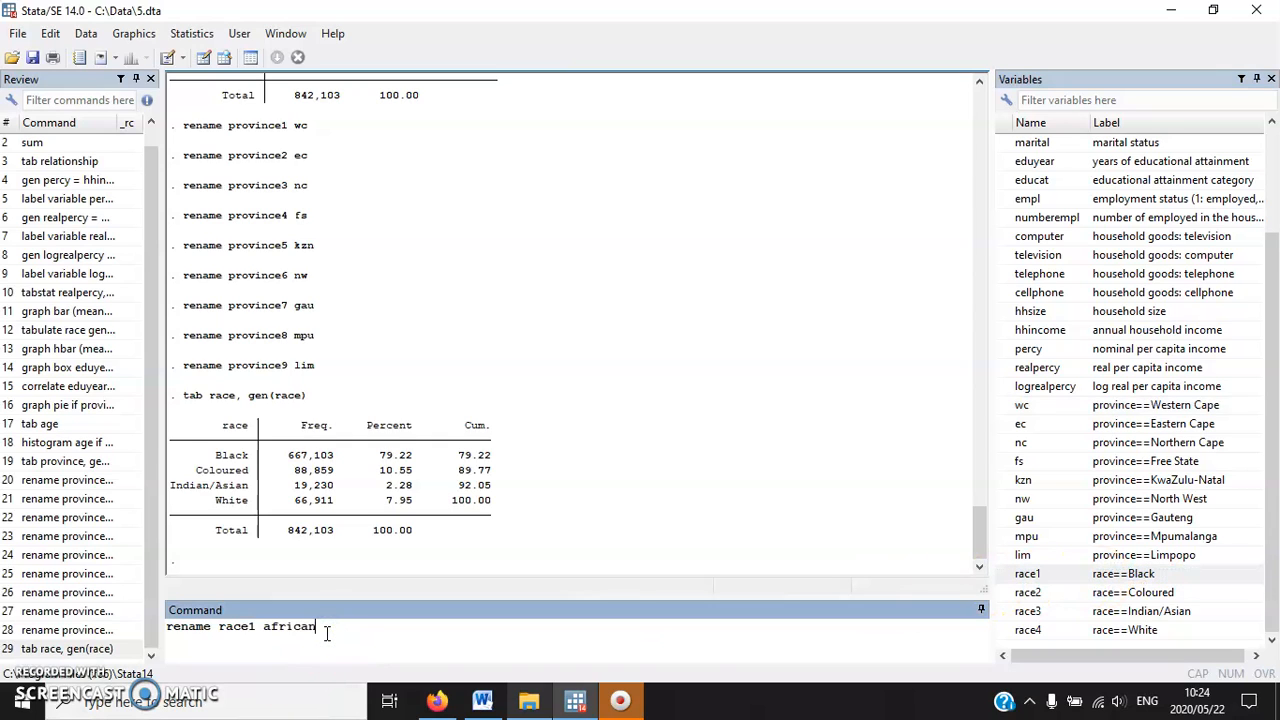
{"action": "key", "text": "Return"}
- Rename the Coloured dummy variable race2 to coloured
{"action": "type", "text": "rename"}
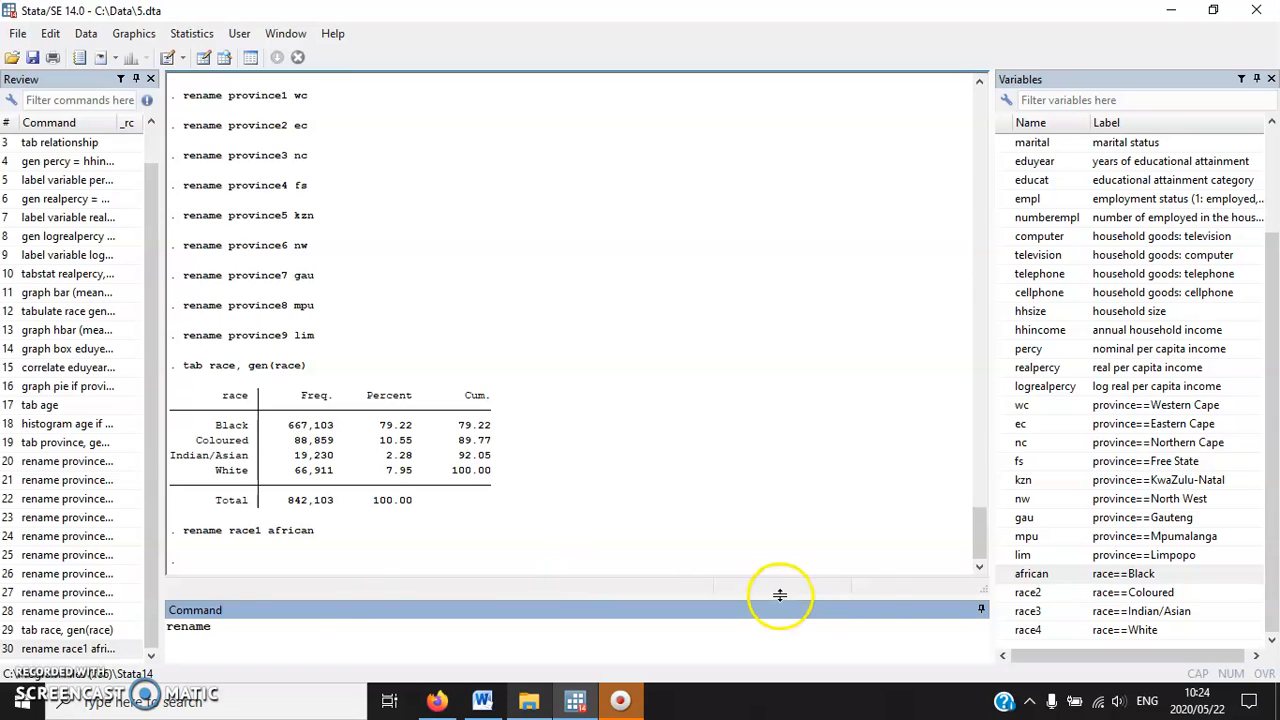
{"action": "left_click", "coordinate": [1070, 592]}
{"action": "left_click", "coordinate": [410, 647]}
{"action": "type", "text": "colou"}
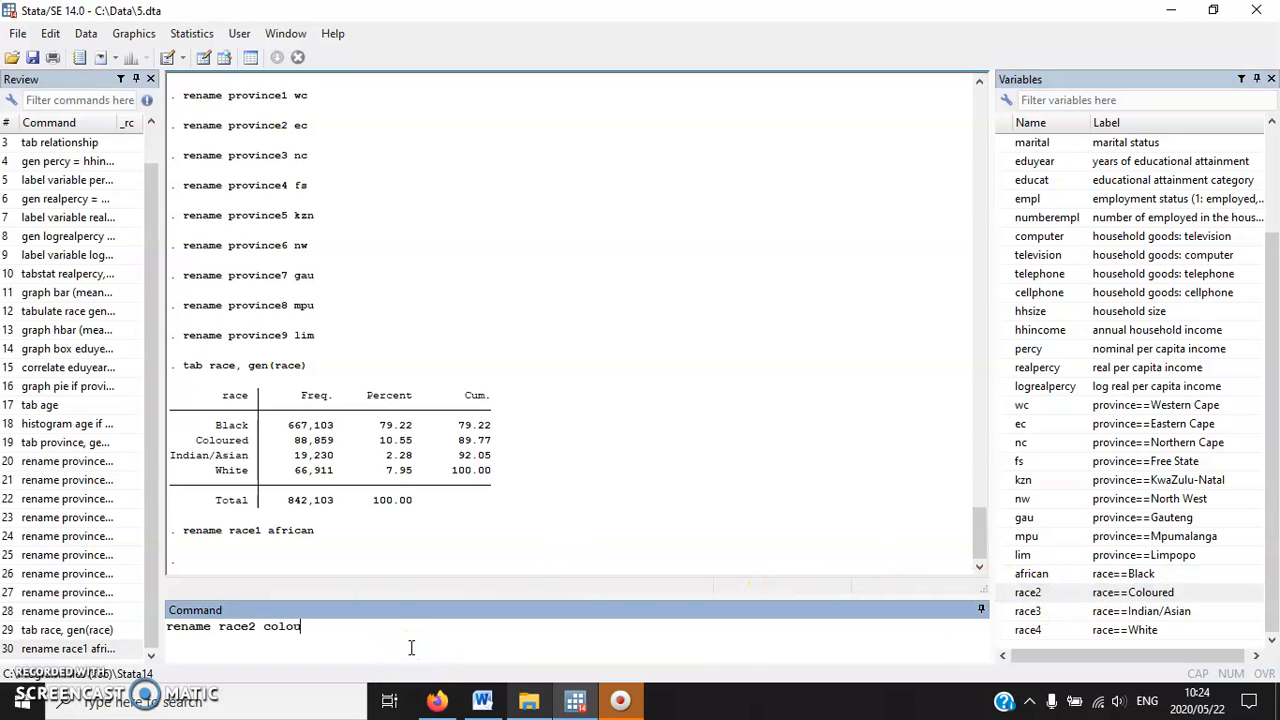
{"action": "type", "text": "red"}
{"action": "key", "text": "Return"}
- Rename the Indian/Asian dummy variable race3 to indian
{"action": "type", "text": "rename"}
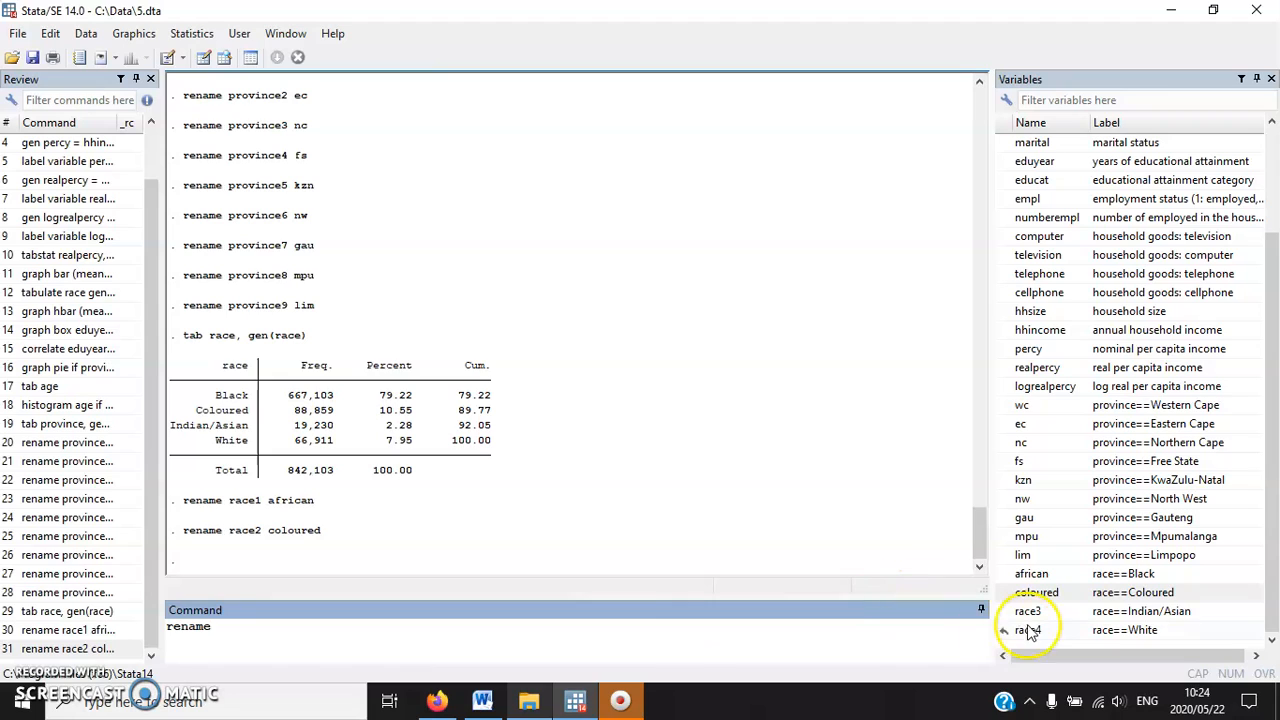
{"action": "left_click", "coordinate": [1028, 611]}
{"action": "left_click", "coordinate": [399, 634]}
{"action": "type", "text": "ind"}
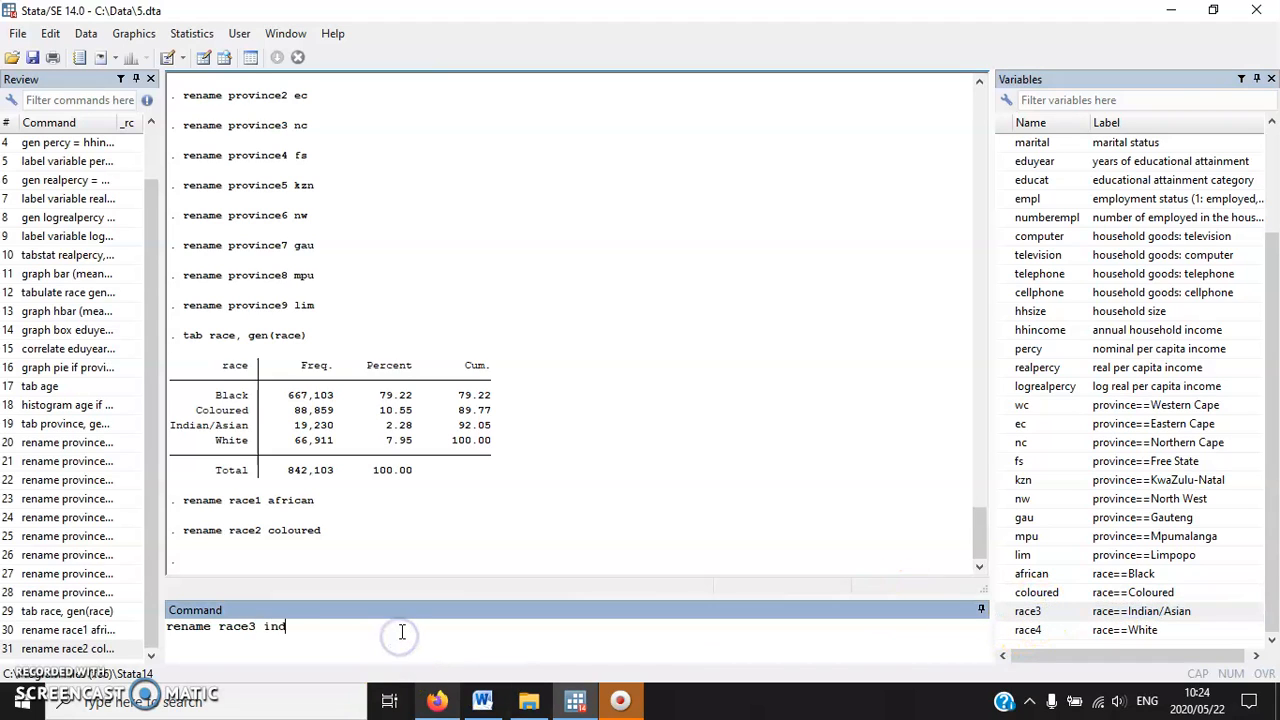
{"action": "type", "text": "ian"}
{"action": "key", "text": "Return"}
- Rename the White dummy variable race4 to white
{"action": "type", "text": "rename"}
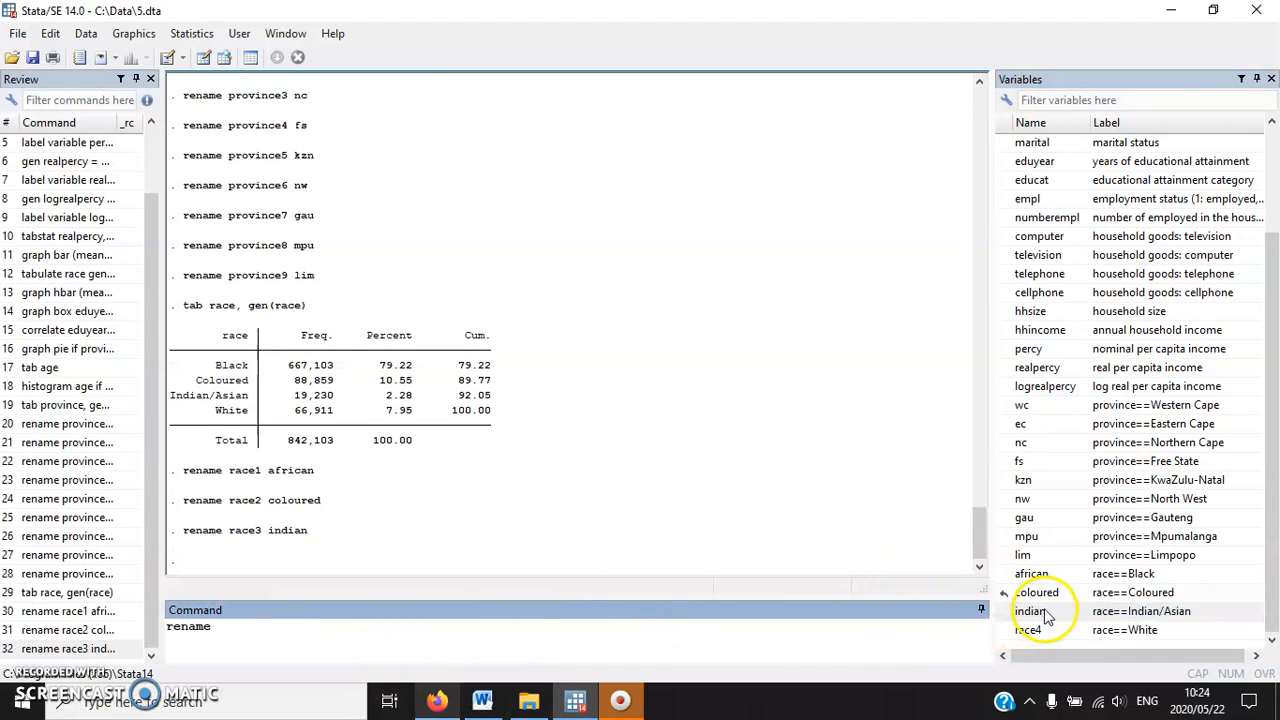
{"action": "left_click", "coordinate": [1035, 630]}
{"action": "left_click", "coordinate": [514, 645]}
{"action": "type", "text": "whi"}
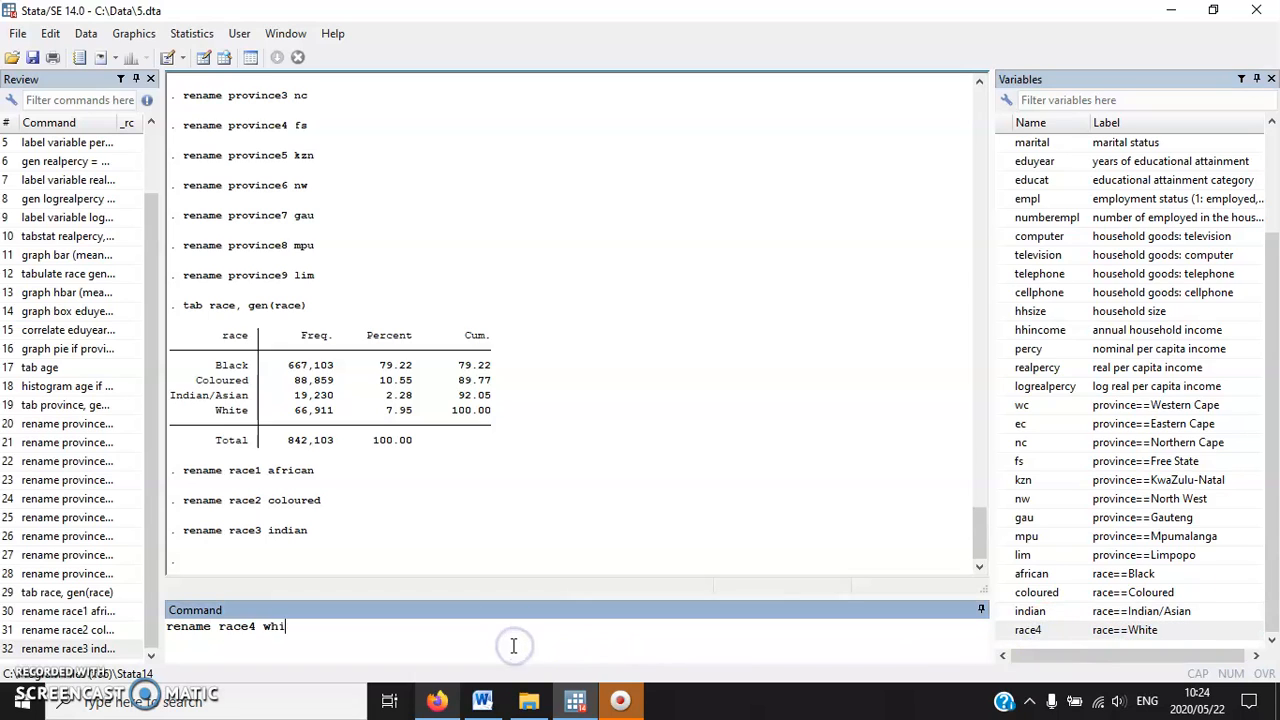
{"action": "type", "text": "te"}
{"action": "key", "text": "Return"}
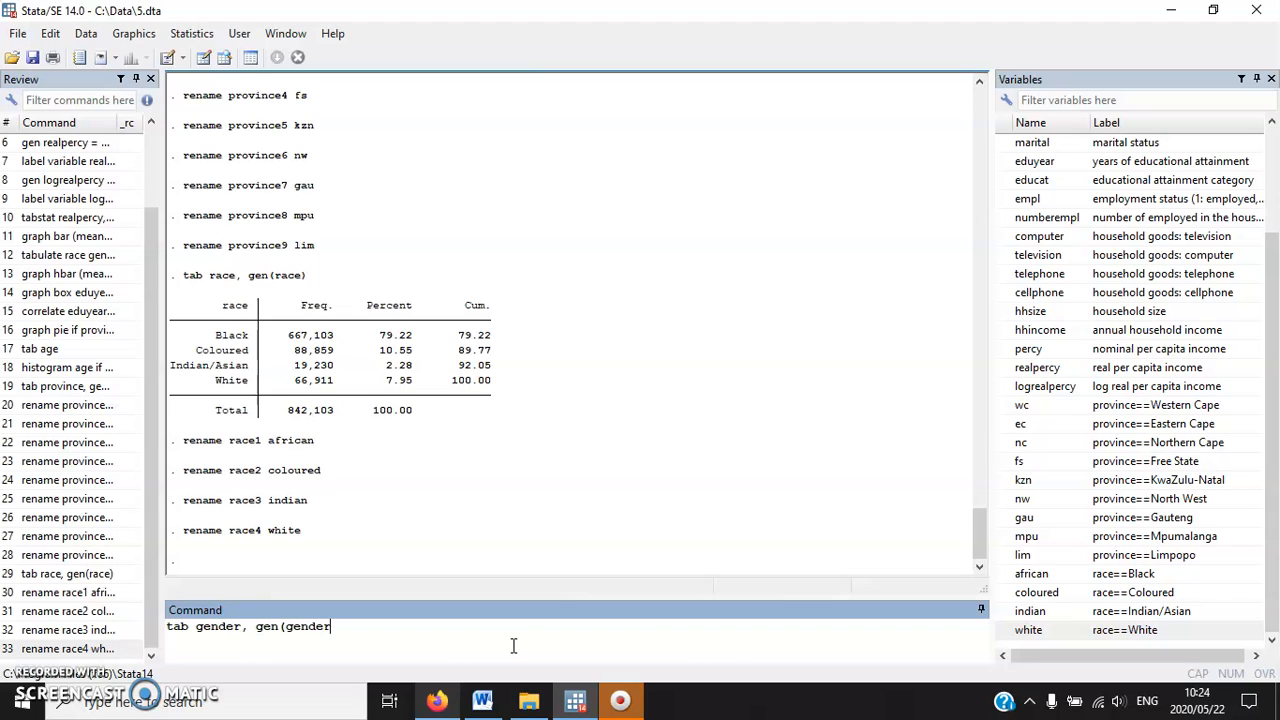
- Tabulate gender, generating a dummy variable for each category with the stub gender
{"action": "key", "text": "Return"}
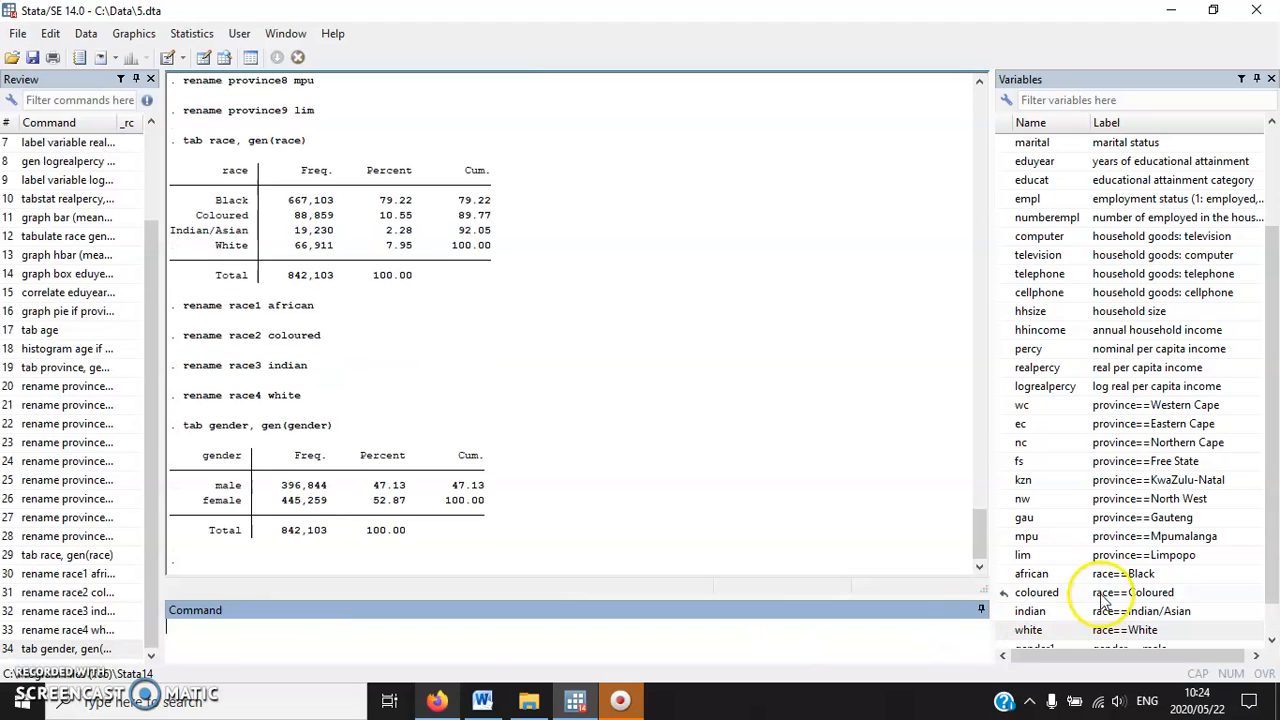
{"action": "left_click", "coordinate": [1135, 575]}
{"action": "scroll", "coordinate": [1140, 585], "scroll_direction": "down", "scroll_amount": 2}
- Rename the male dummy variable gender1 to male
{"action": "left_click", "coordinate": [585, 629]}
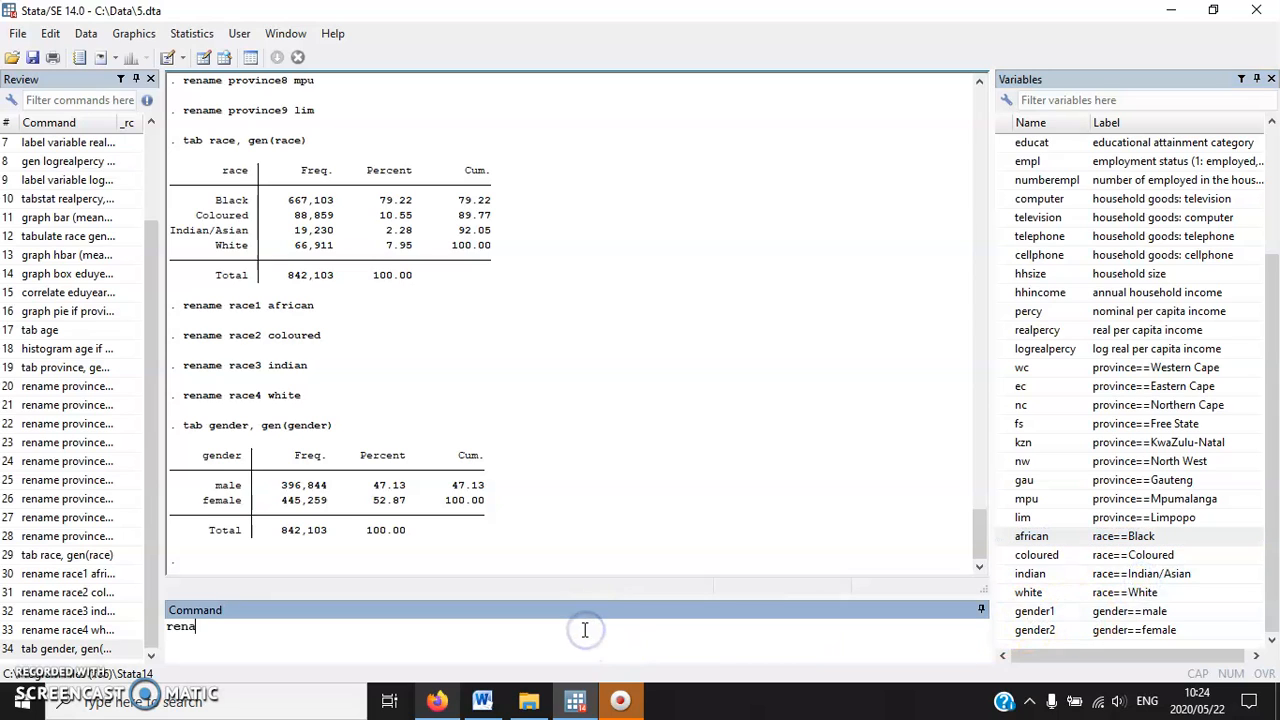
{"action": "type", "text": "rename"}
{"action": "double_click", "coordinate": [1035, 611]}
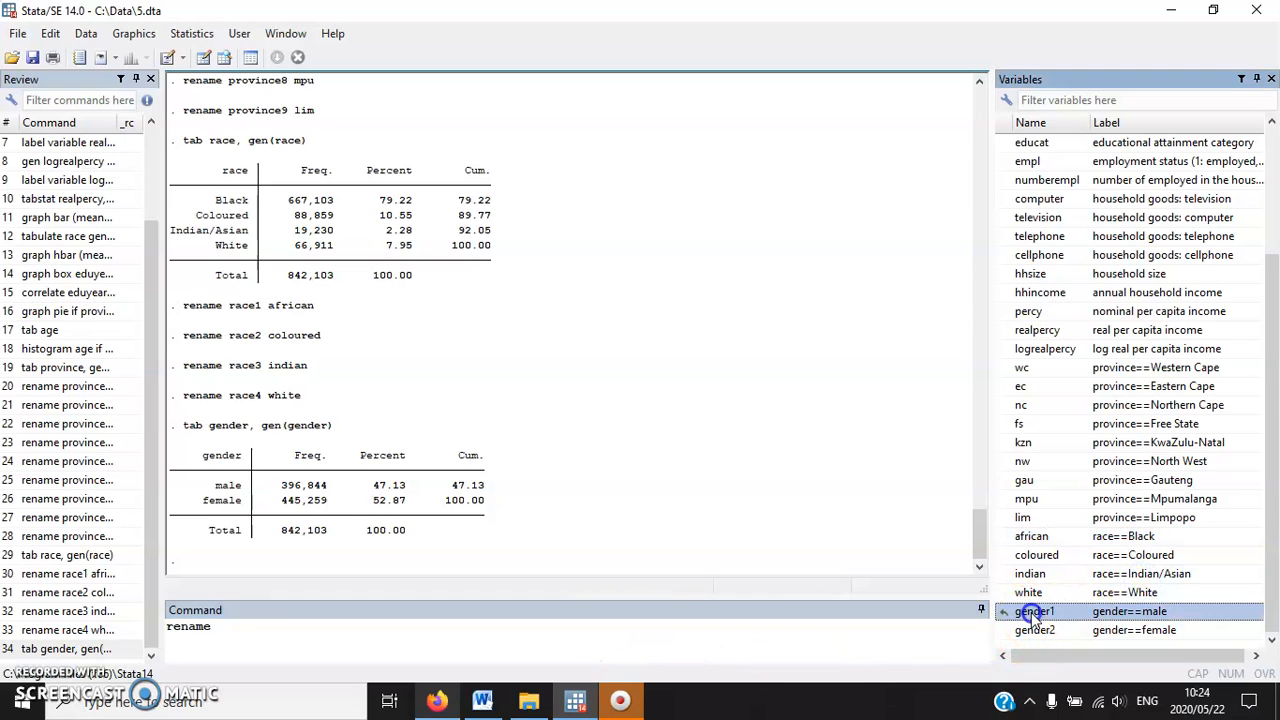
{"action": "left_click", "coordinate": [308, 640]}
{"action": "type", "text": "male"}
{"action": "key", "text": "Return"}
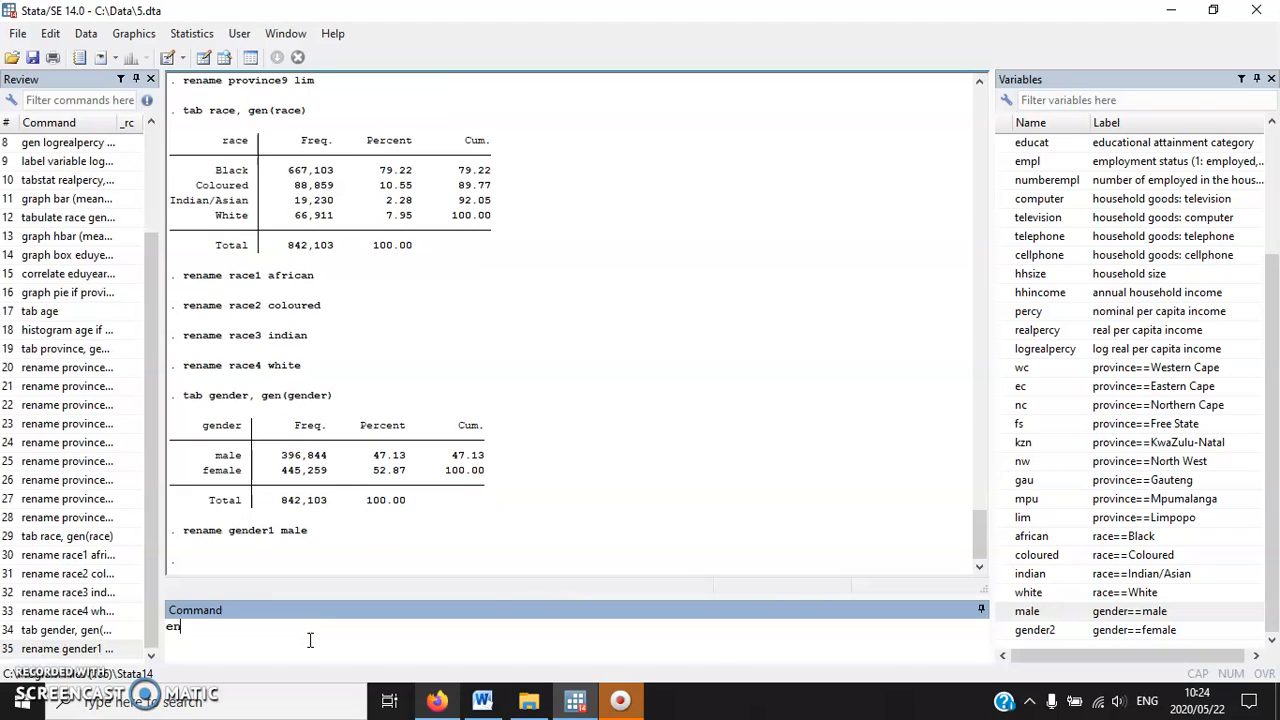
- Rename the female dummy variable gender2 to female
{"action": "type", "text": "rename"}
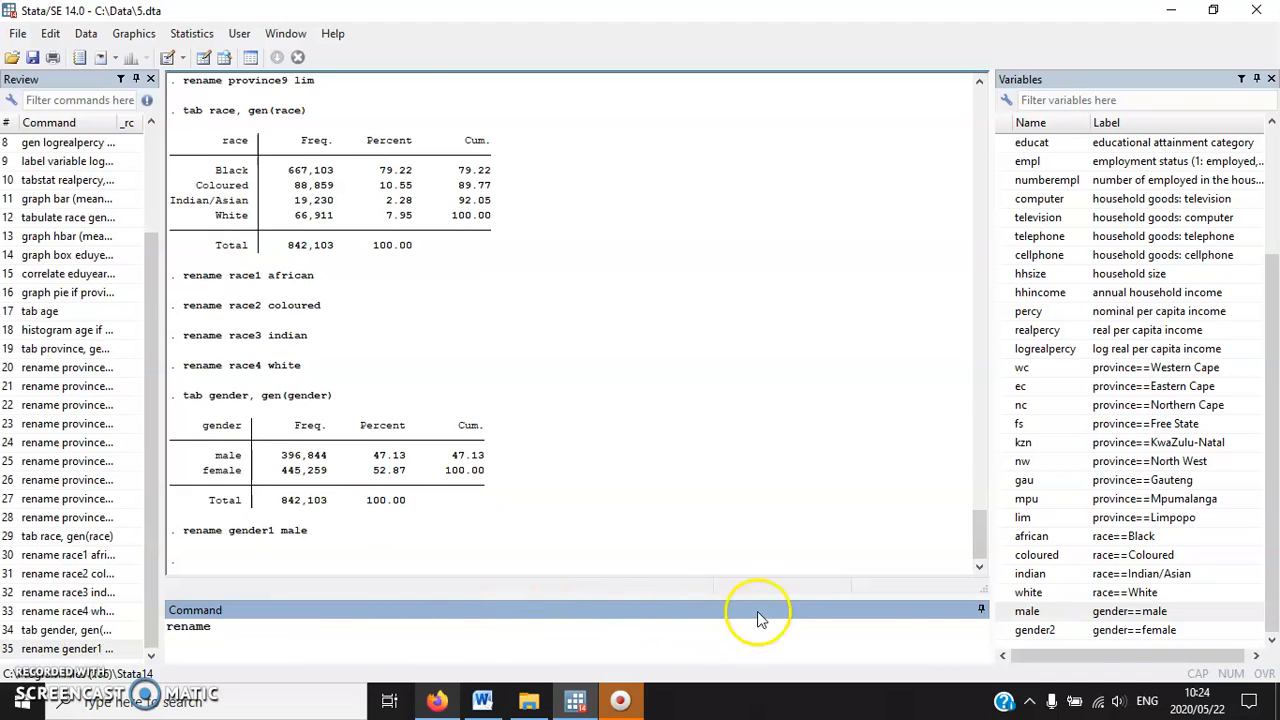
{"action": "double_click", "coordinate": [1050, 631]}
{"action": "left_click", "coordinate": [438, 639]}
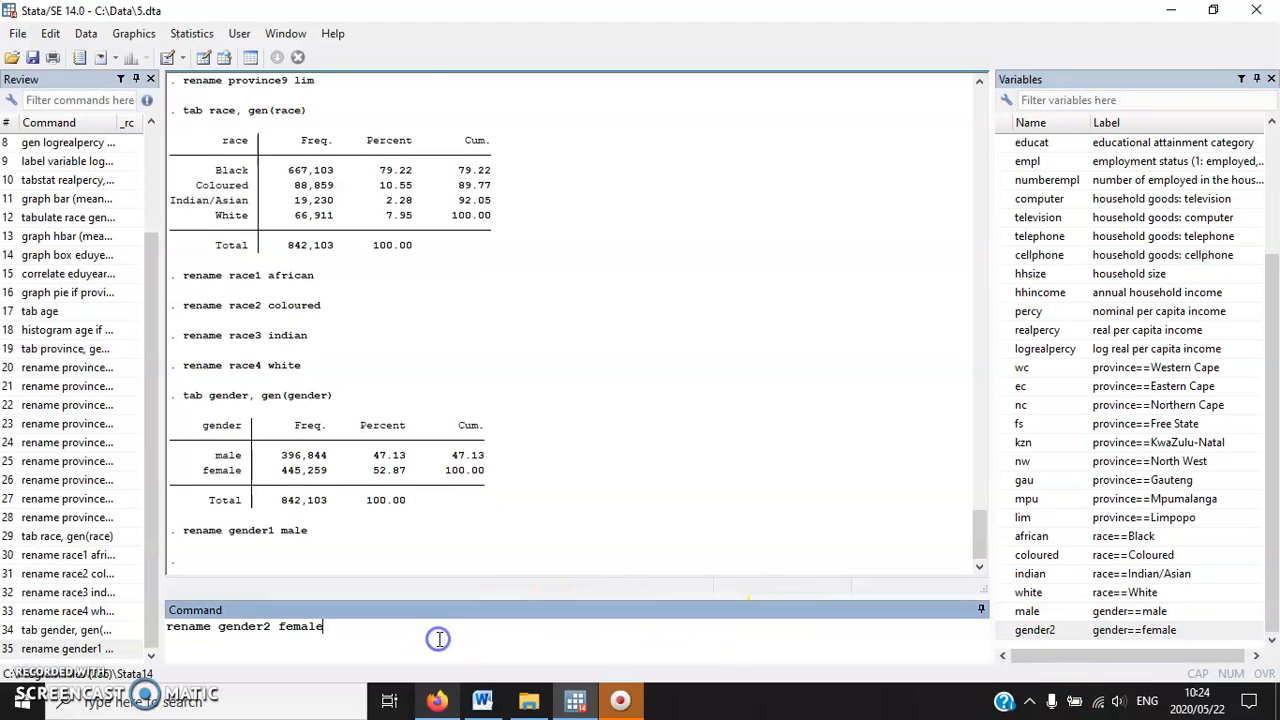
{"action": "type", "text": "female"}
{"action": "key", "text": "Return"}
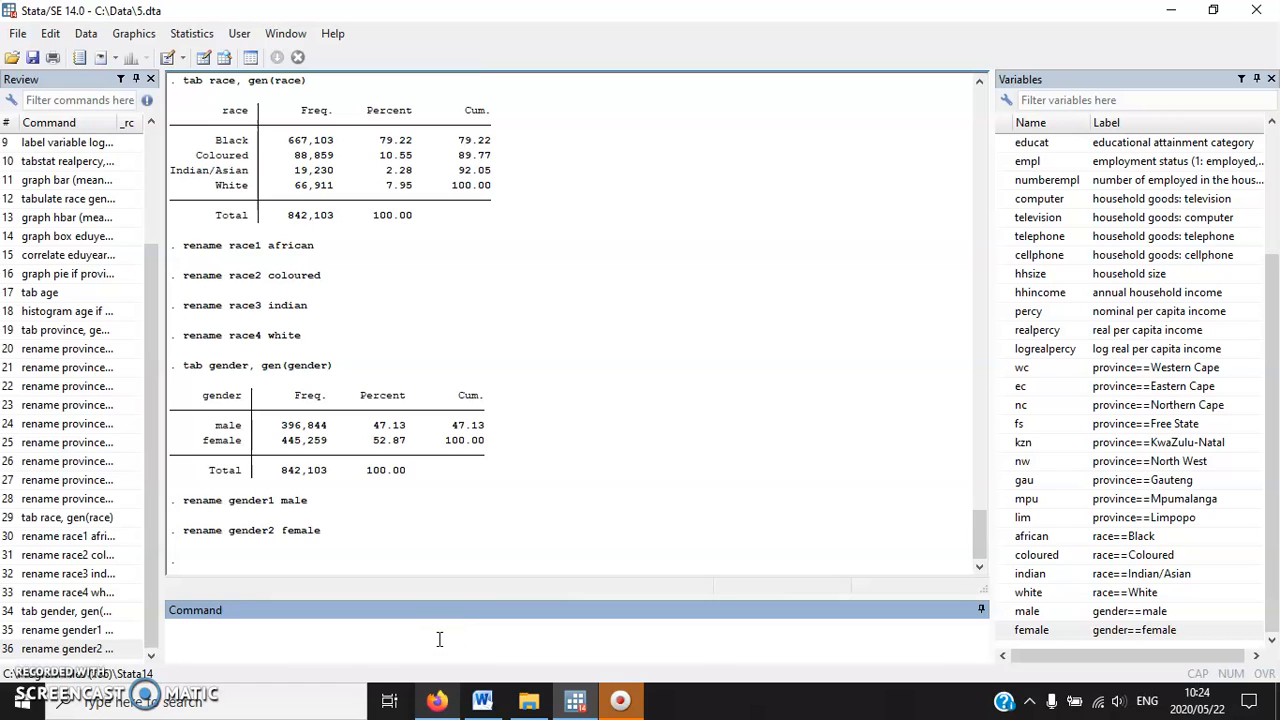
- Switch to the Word document and remove the yellow highlight from "race, gender," in exercise 9.12
{"action": "left_click", "coordinate": [486, 704]}
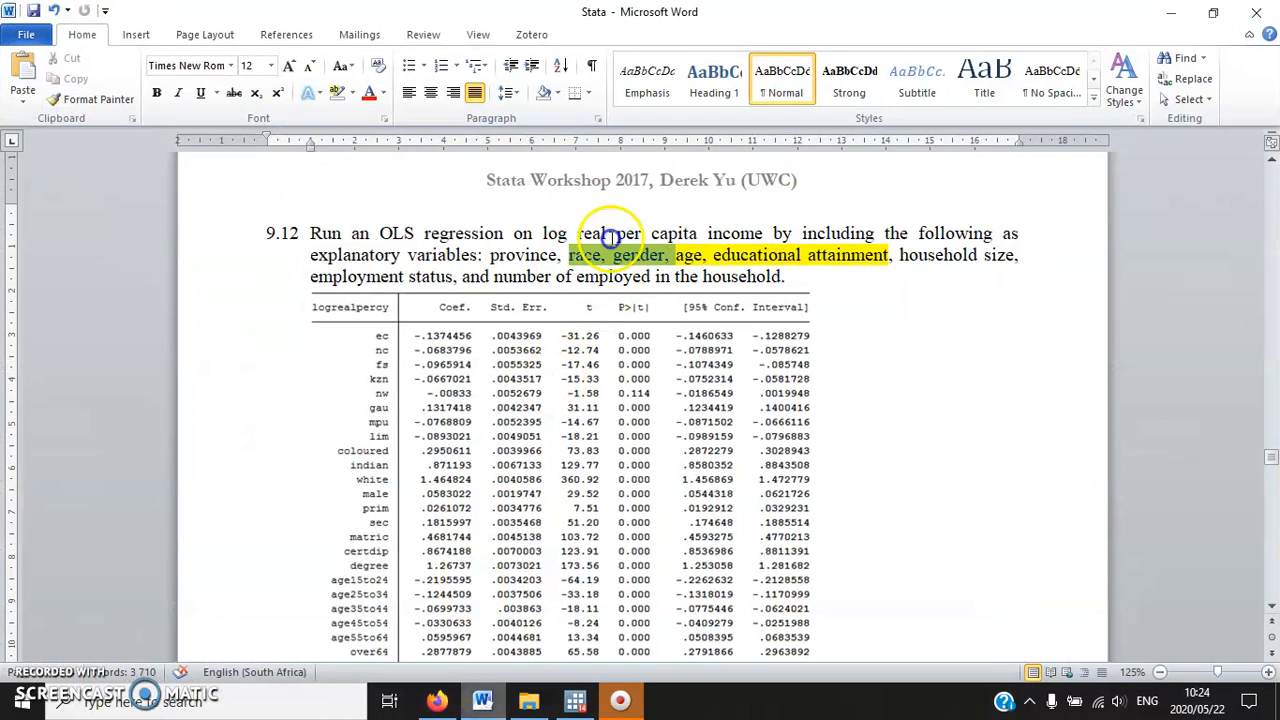
{"action": "left_click", "coordinate": [337, 92]}
{"action": "scroll", "coordinate": [837, 333], "scroll_direction": "down", "scroll_amount": 1}
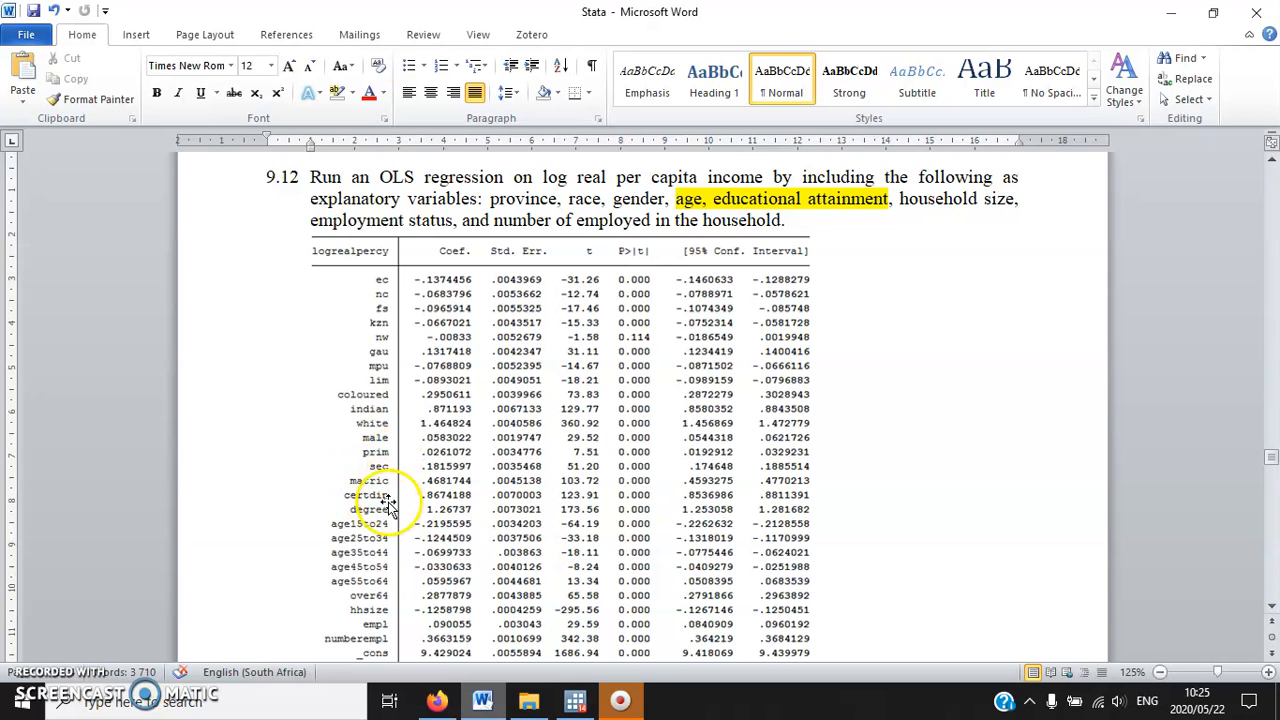
- Switch to Stata and tabulate educat, generating a dummy variable for each category with the stub educat
{"action": "left_click", "coordinate": [575, 701]}
{"action": "type", "text": "tab"}
{"action": "scroll", "coordinate": [1035, 310], "scroll_direction": "up", "scroll_amount": 3}
{"action": "double_click", "coordinate": [1030, 312]}
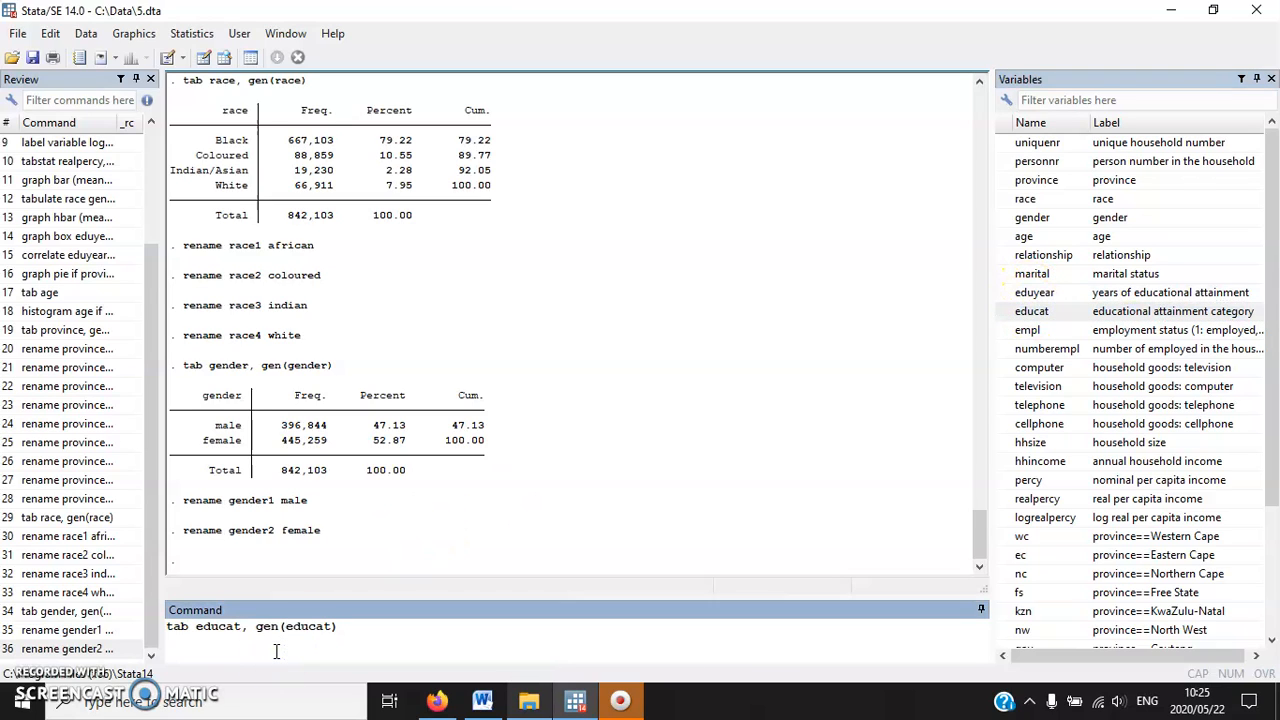
{"action": "key", "text": "Return"}
- Rename the no-schooling dummy variable educat1 to none
{"action": "left_click", "coordinate": [1075, 536]}
{"action": "scroll", "coordinate": [1068, 537], "scroll_direction": "down", "scroll_amount": 5}
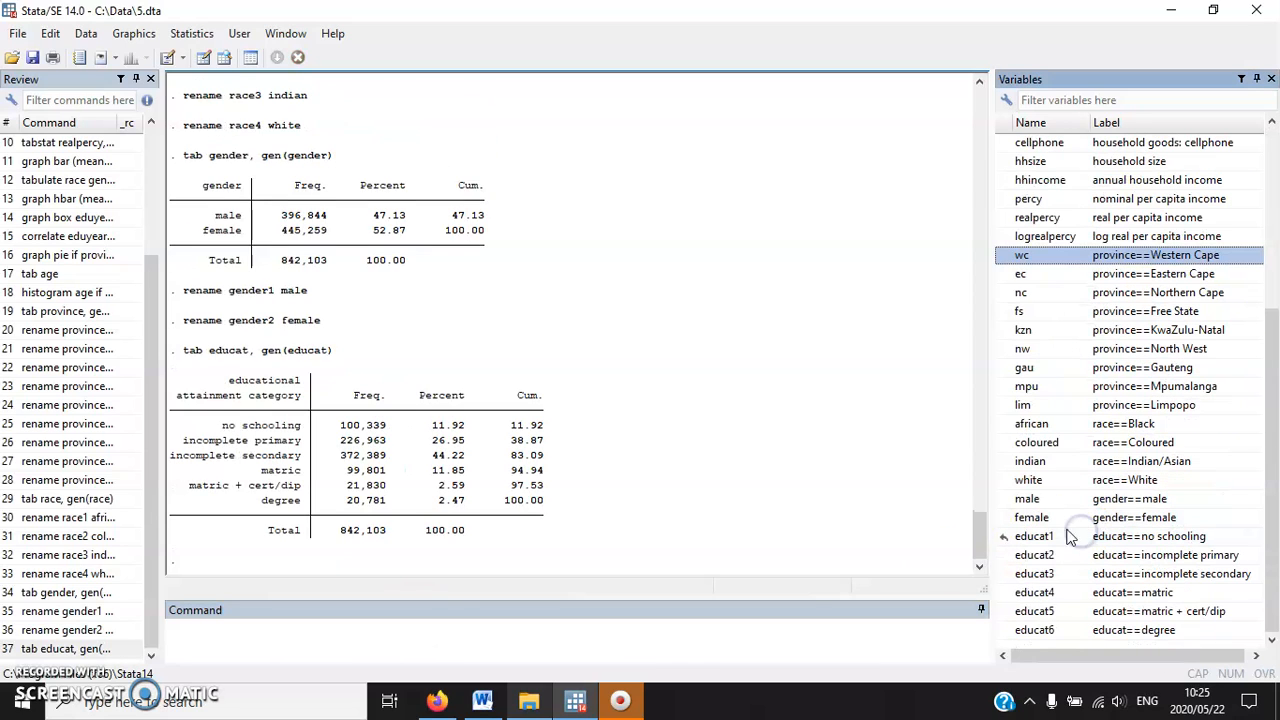
{"action": "left_click", "coordinate": [986, 624]}
{"action": "type", "text": "rename"}
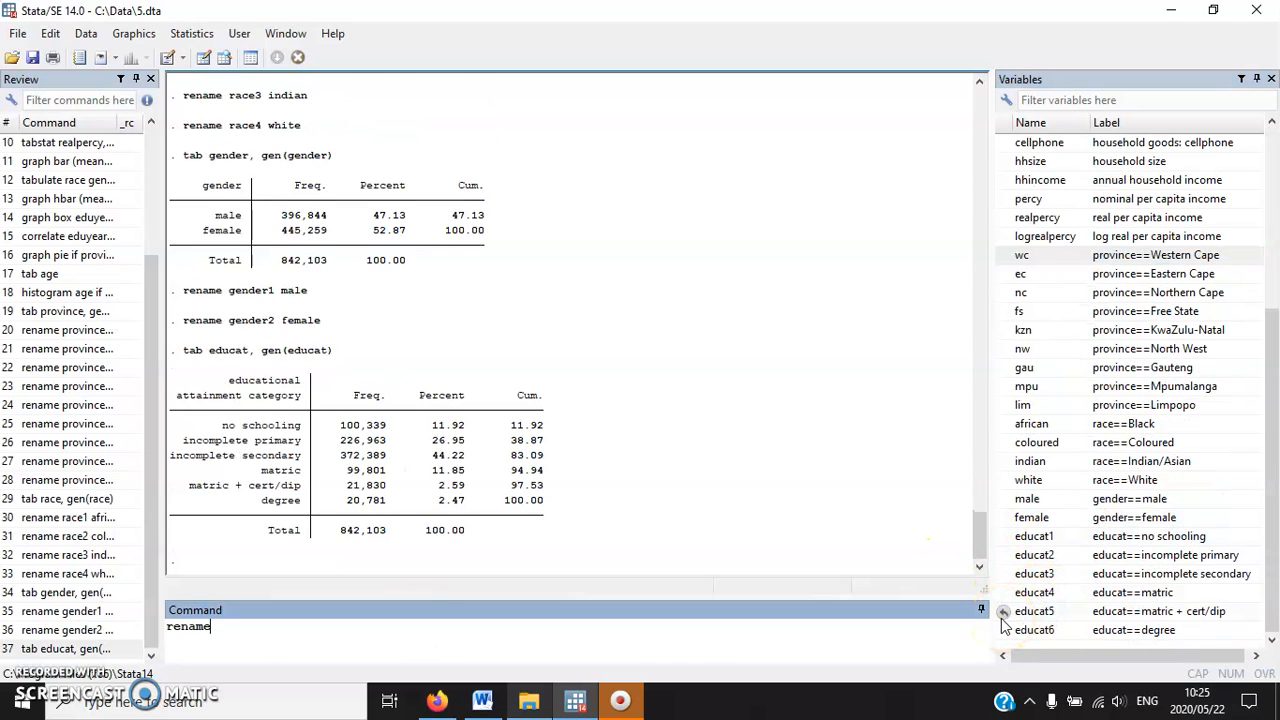
{"action": "double_click", "coordinate": [1050, 536]}
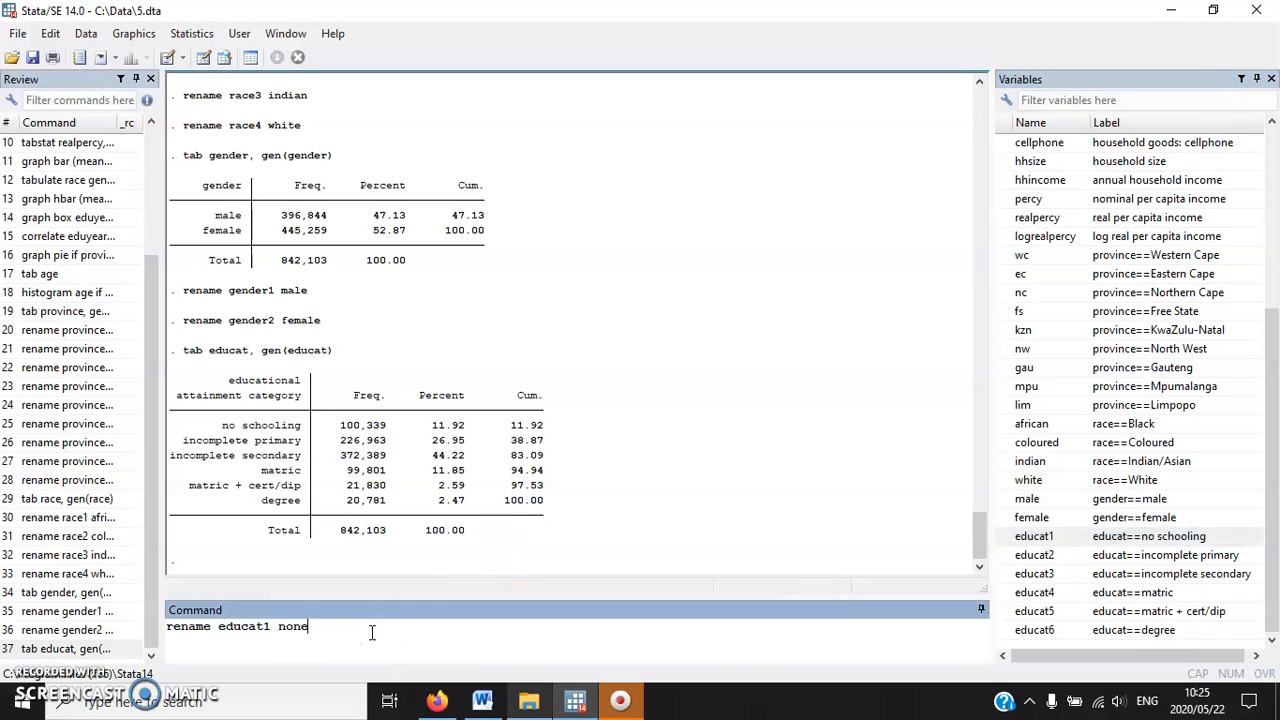
{"action": "key", "text": "Return"}
- Rename the incomplete-primary dummy variable educat2 to prim
{"action": "type", "text": "rename"}
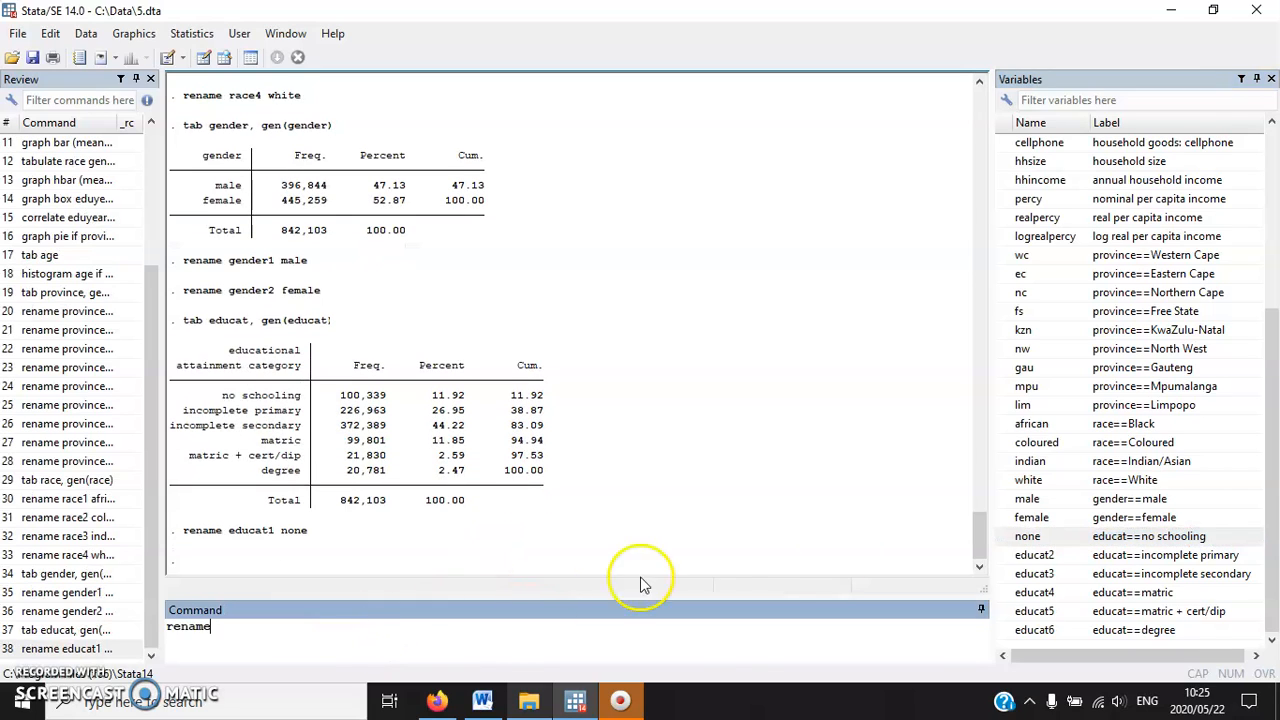
{"action": "double_click", "coordinate": [1077, 558]}
{"action": "type", "text": "prim"}
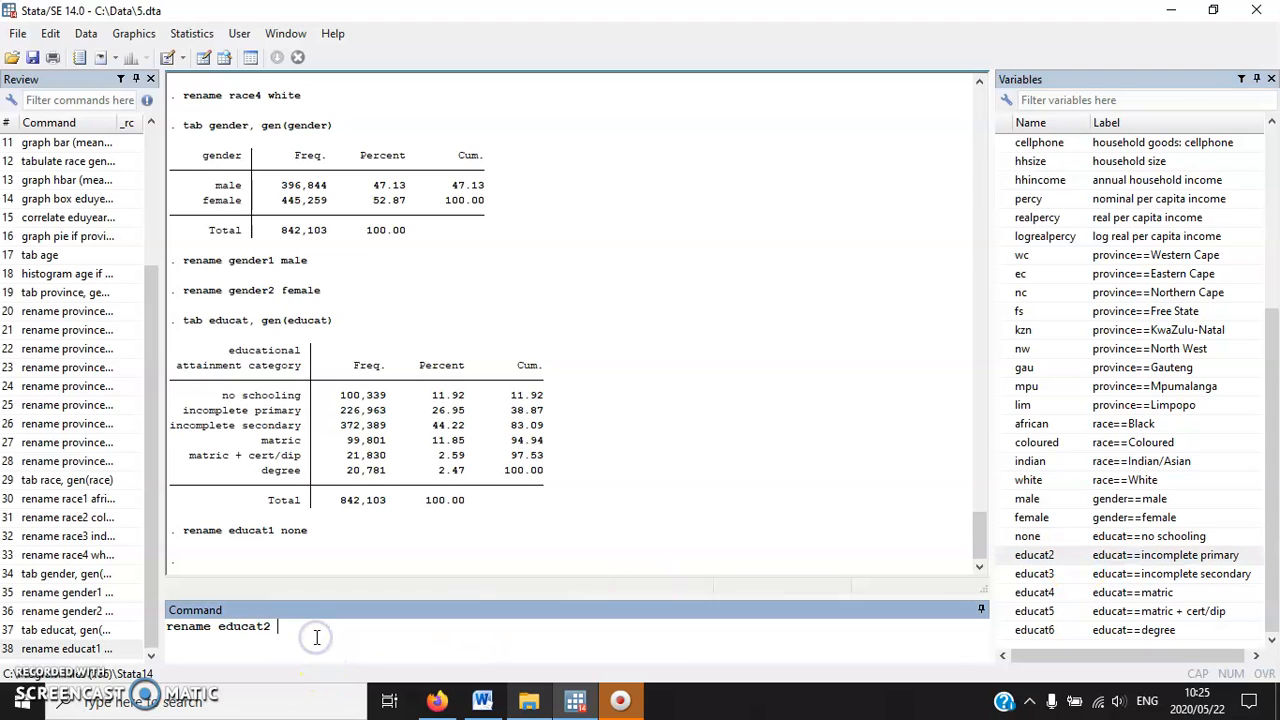
{"action": "key", "text": "Return"}
- Rename the incomplete-secondary dummy variable educat3 to sec
{"action": "type", "text": "rename"}
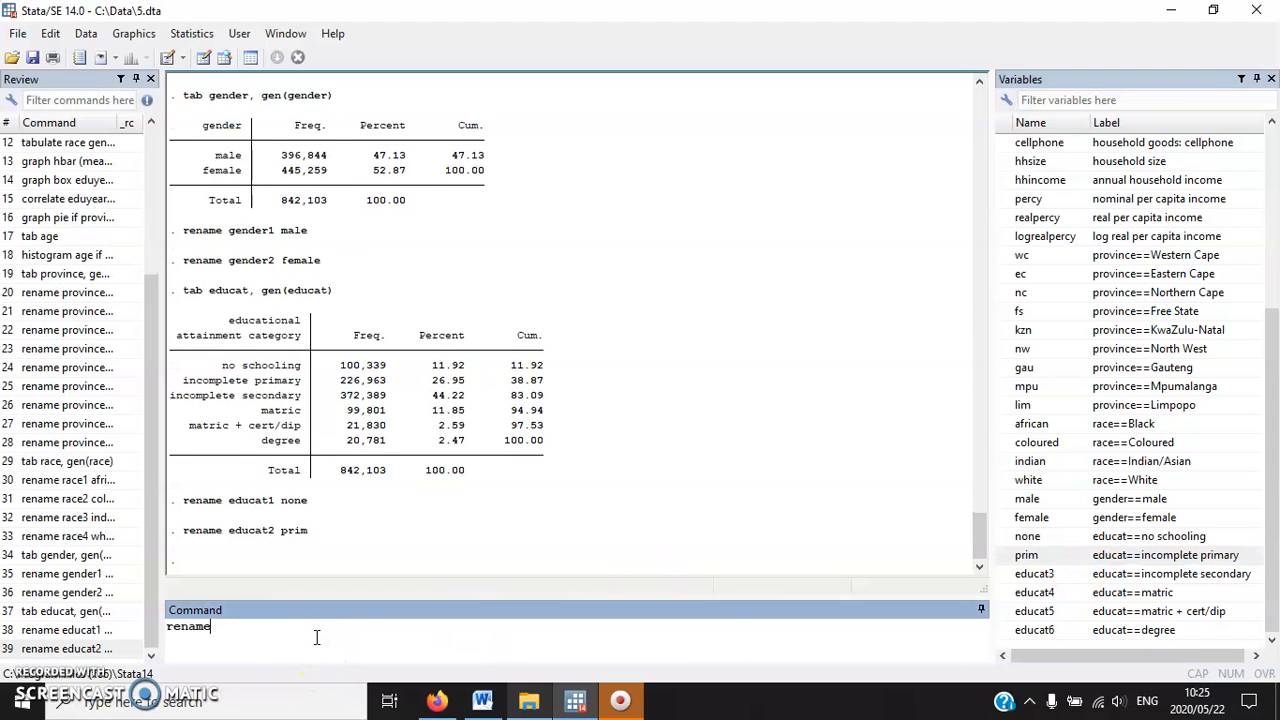
{"action": "left_click", "coordinate": [1040, 573]}
{"action": "left_click", "coordinate": [1040, 573]}
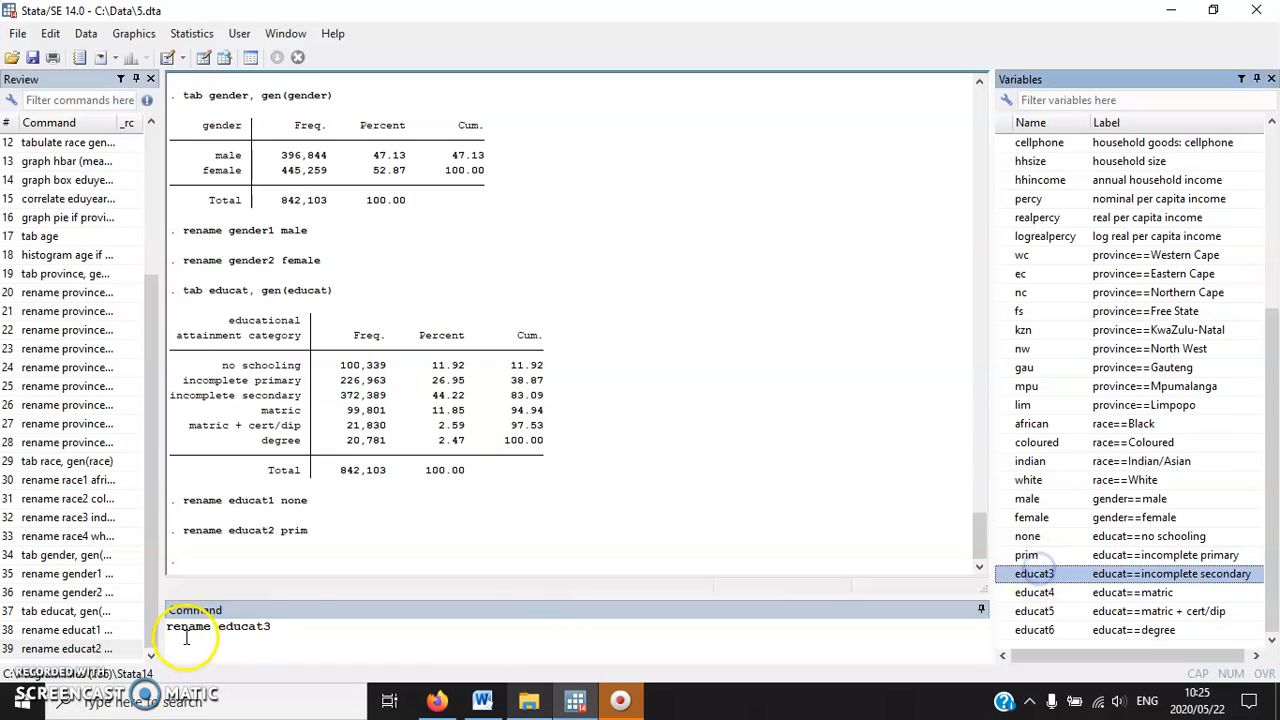
{"action": "type", "text": "sec"}
{"action": "key", "text": "Return"}
- Rename the matric dummy variable educat4 to matric
{"action": "type", "text": "rename"}
{"action": "key", "text": "BackSpace"}
{"action": "key", "text": "BackSpace"}
{"action": "key", "text": "BackSpace"}
{"action": "key", "text": "BackSpace"}
{"action": "key", "text": "BackSpace"}
{"action": "type", "text": "name"}
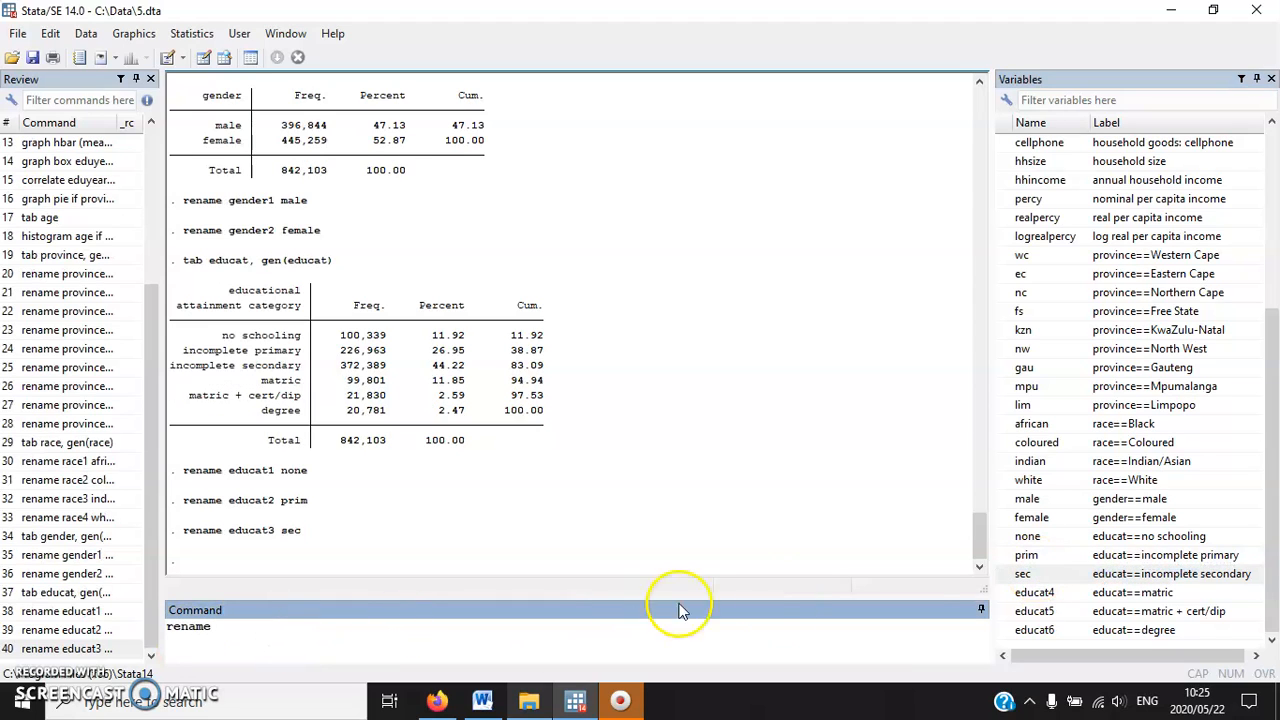
{"action": "left_click", "coordinate": [1036, 592]}
{"action": "type", "text": "matric"}
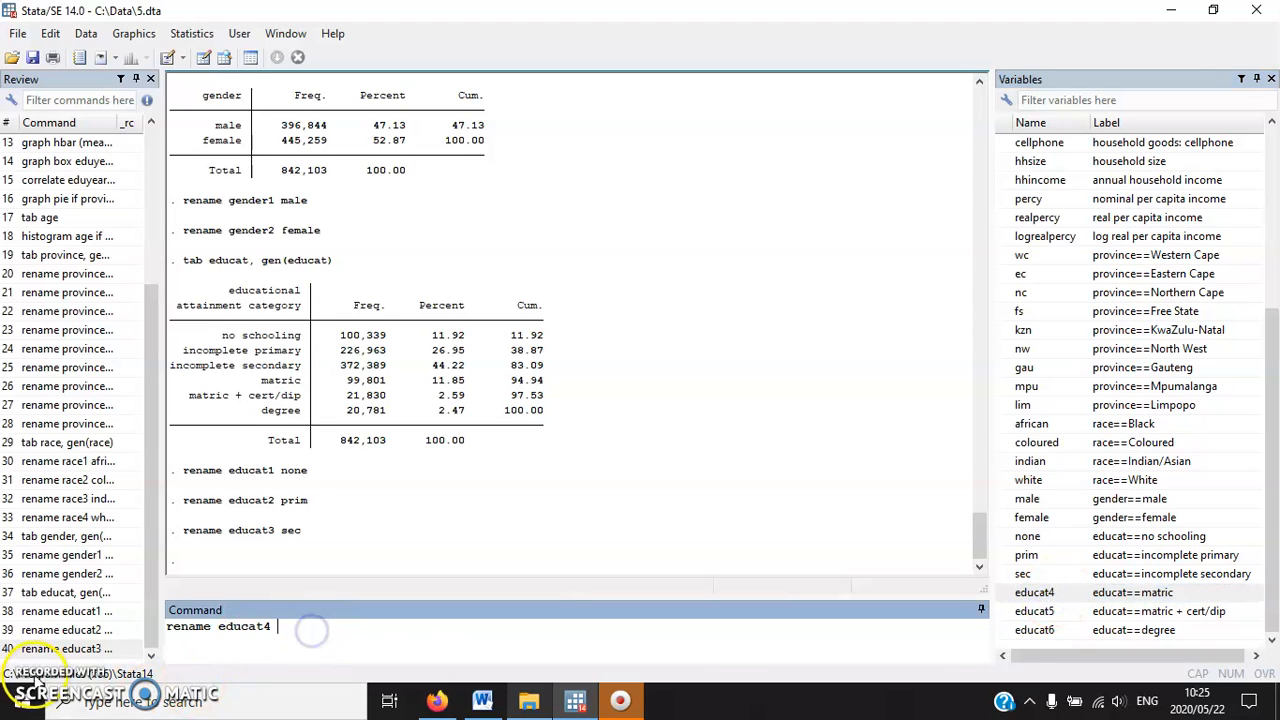
{"action": "key", "text": "Return"}
- Rename the matric + cert/dip dummy variable educat5 to certdip
{"action": "type", "text": "rename"}
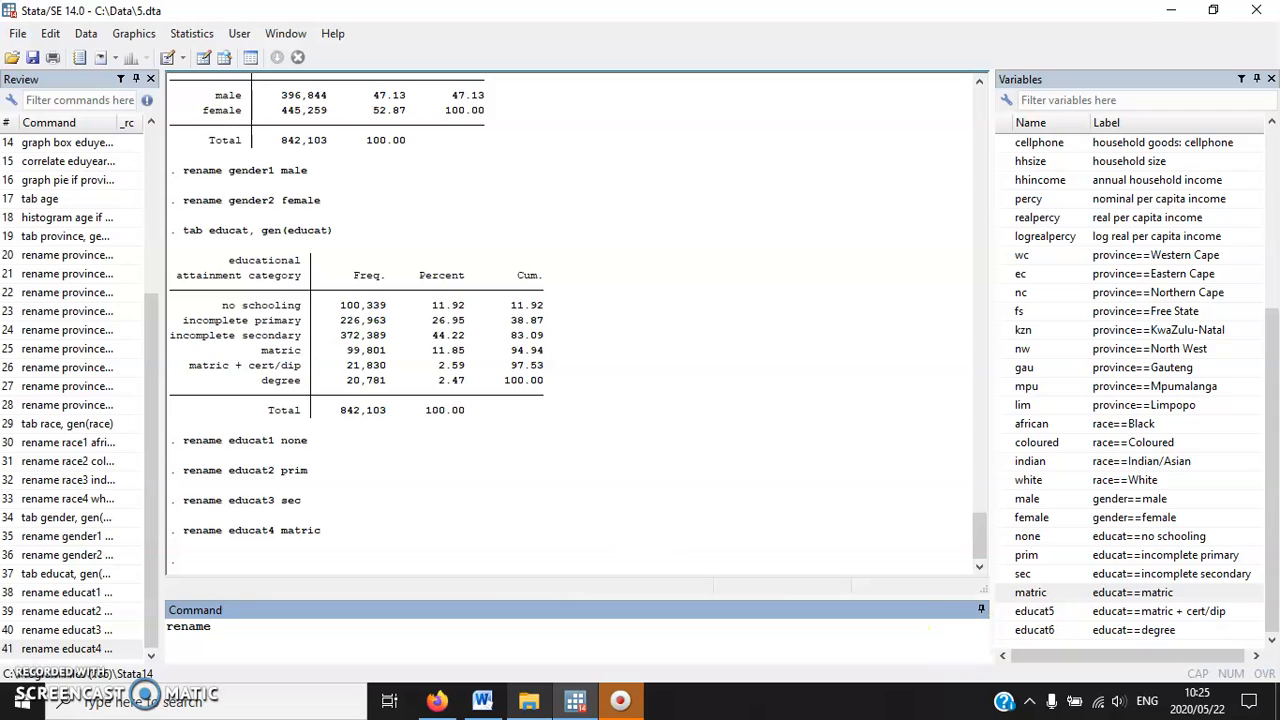
{"action": "left_click", "coordinate": [1097, 617]}
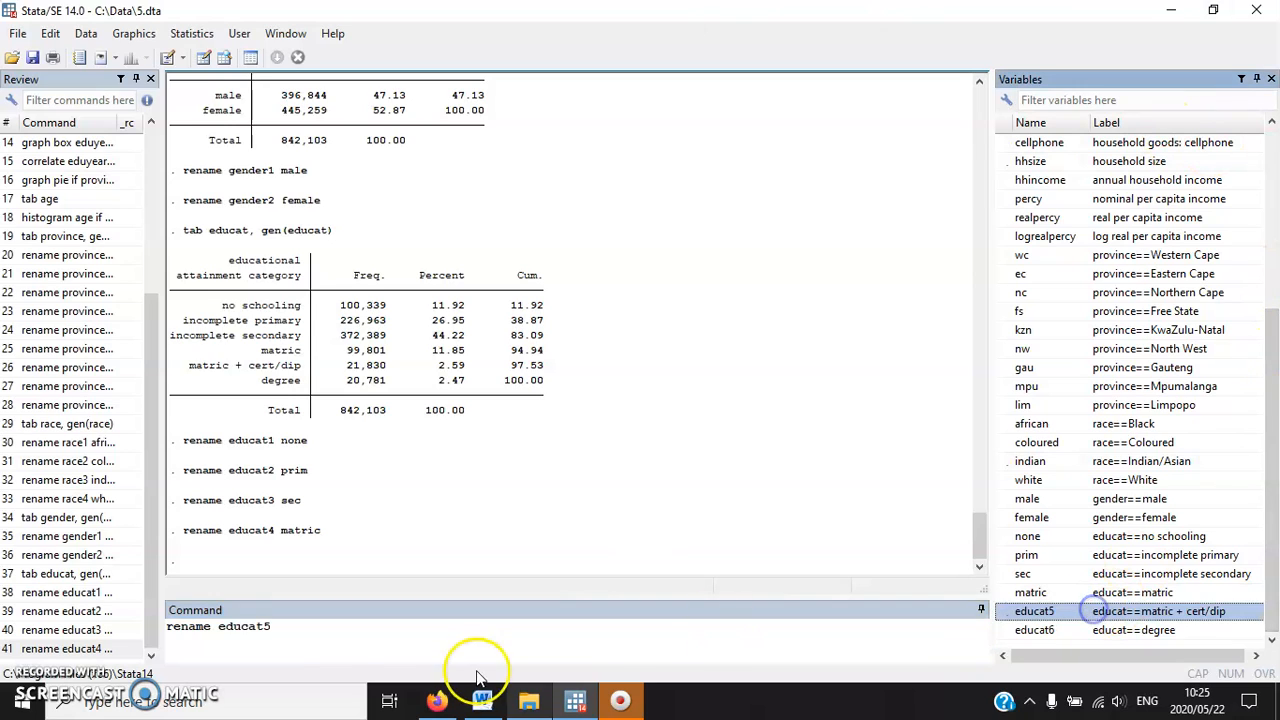
{"action": "type", "text": "certdip"}
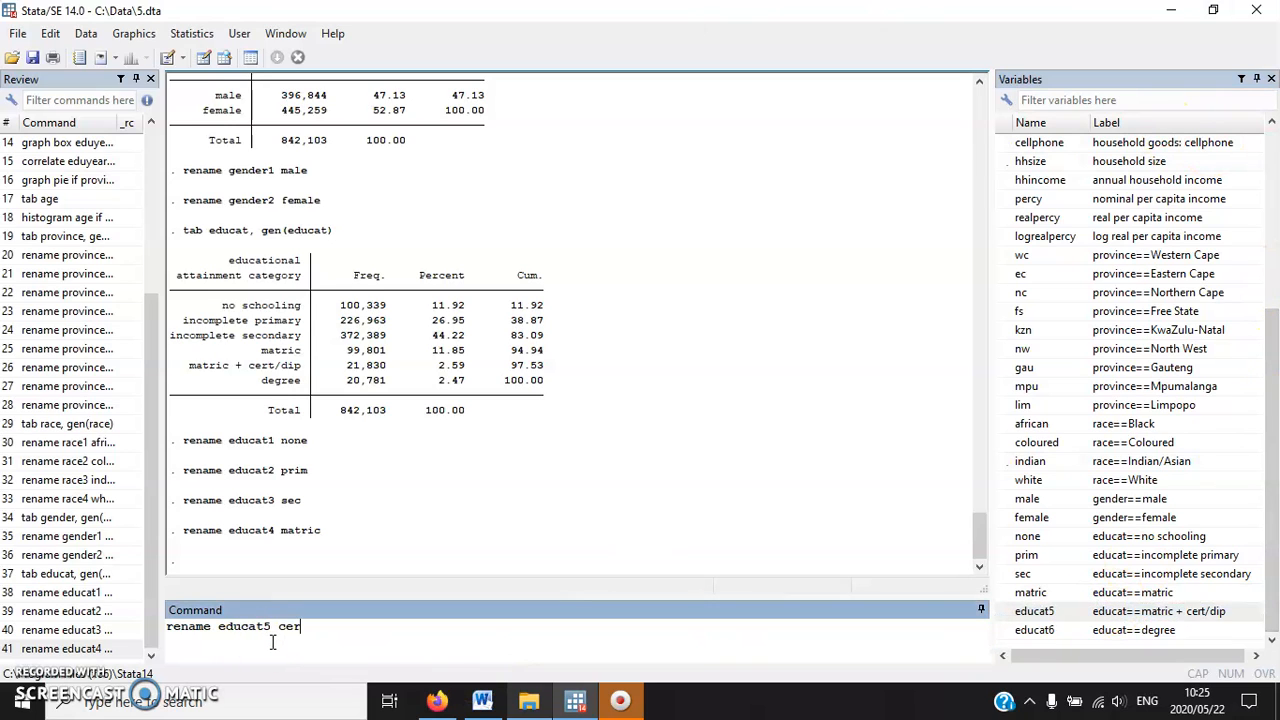
{"action": "key", "text": "Return"}
- Rename the degree dummy variable educat6 to degree
{"action": "type", "text": "renmam"}
{"action": "key", "text": "BackSpace"}
{"action": "key", "text": "BackSpace"}
{"action": "key", "text": "BackSpace"}
{"action": "type", "text": "ame"}
{"action": "left_click", "coordinate": [1118, 630]}
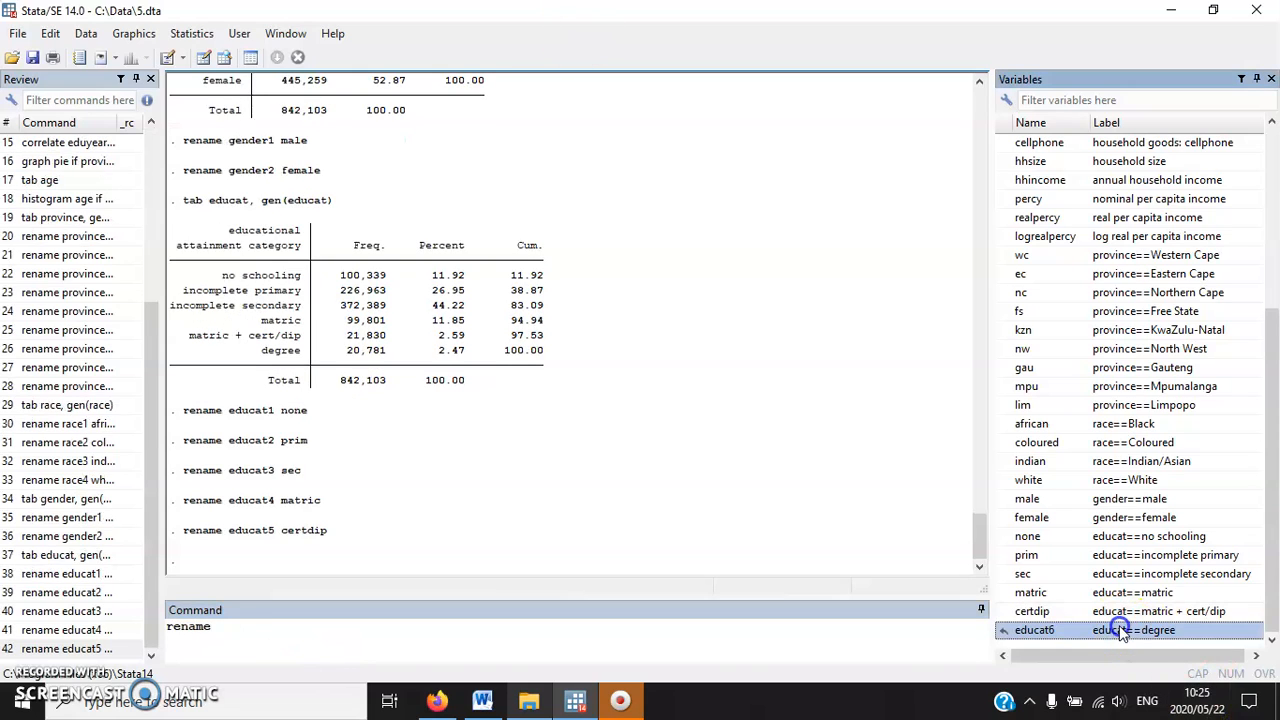
{"action": "type", "text": "degree"}
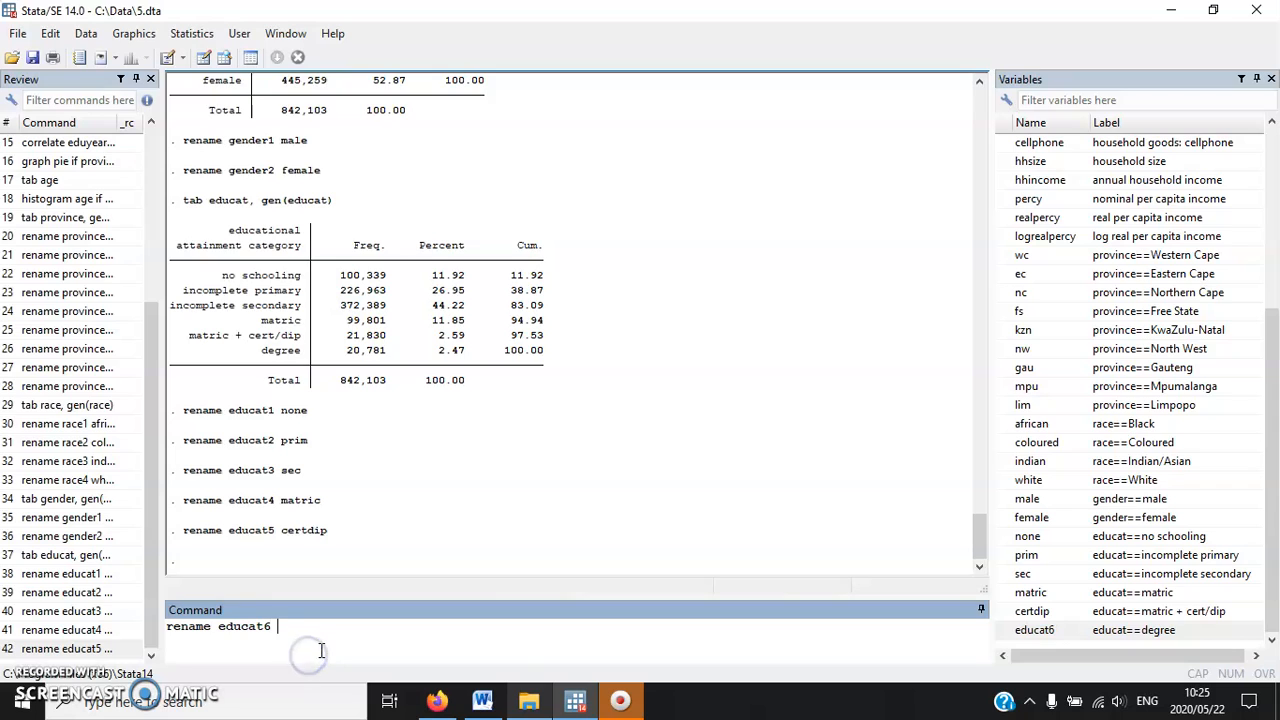
{"action": "key", "text": "Return"}
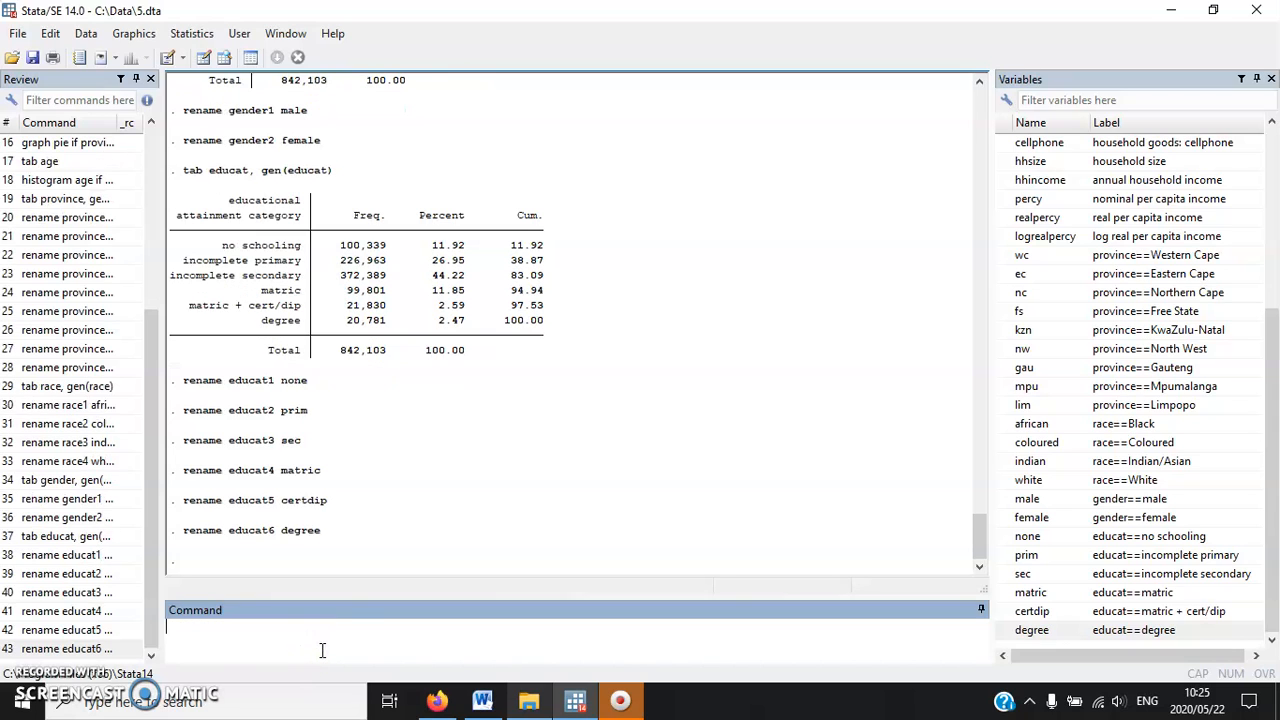
- Switch to the Word document and remove the yellow highlight from "age, educational attainment" in exercise 9.12
{"action": "left_click", "coordinate": [637, 704]}
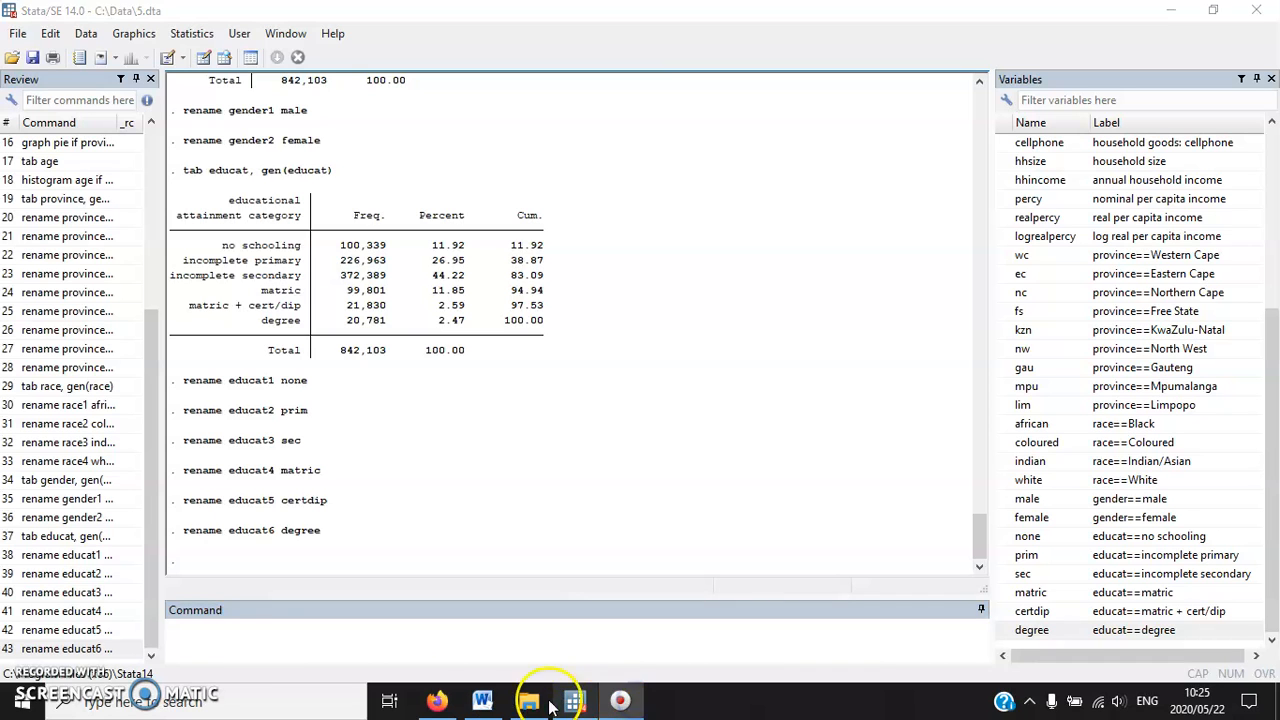
{"action": "left_click", "coordinate": [278, 642]}
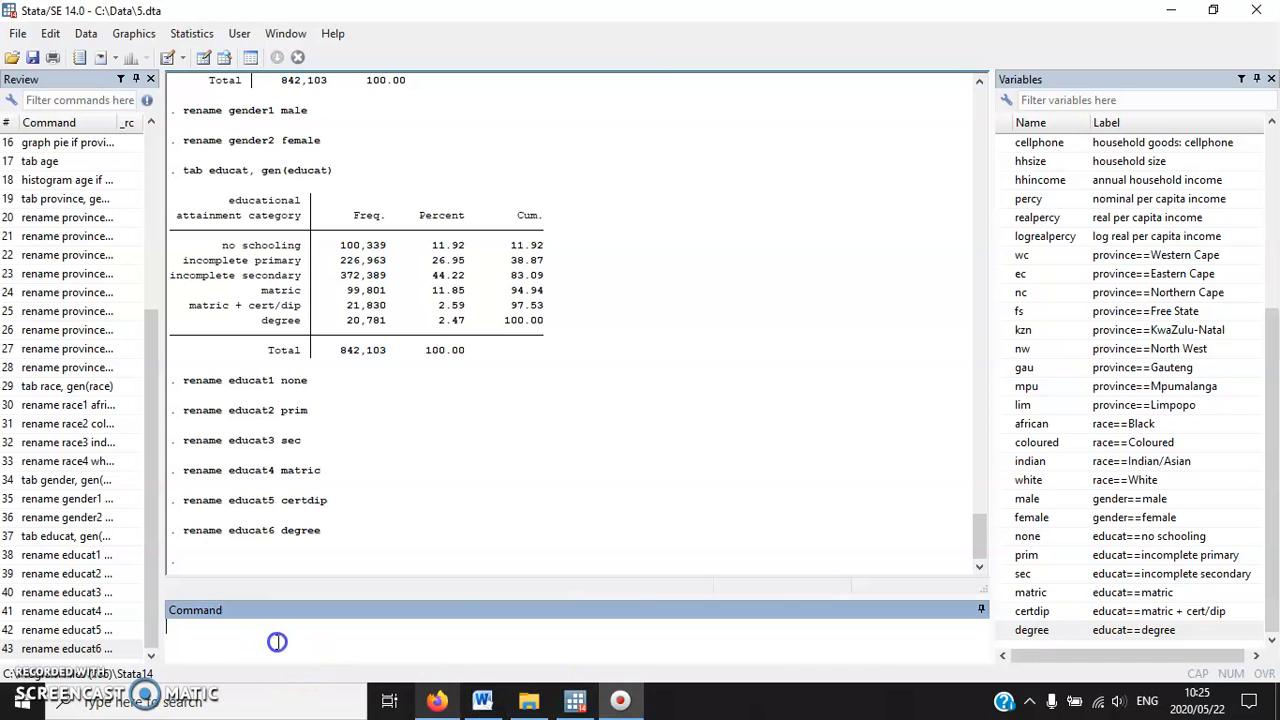
{"action": "left_click", "coordinate": [572, 704]}
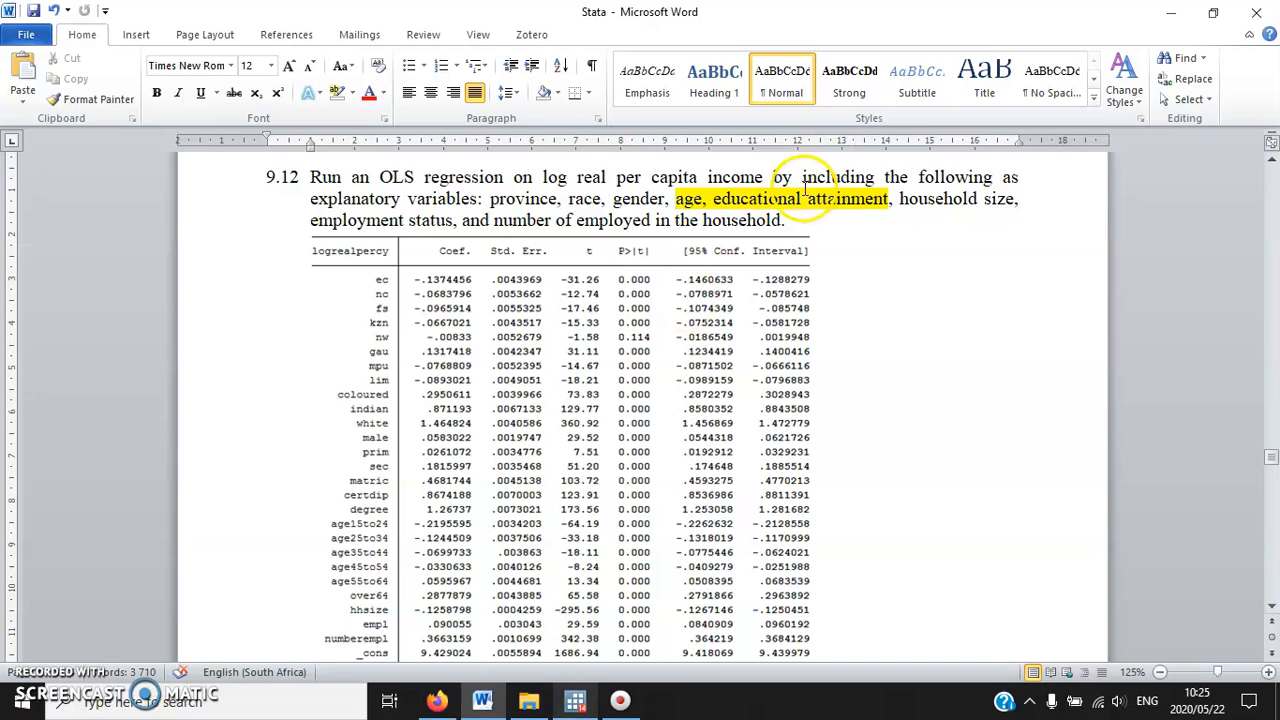
{"action": "left_click_drag", "start_coordinate": [662, 198], "coordinate": [922, 198]}
{"action": "left_click", "coordinate": [336, 95]}
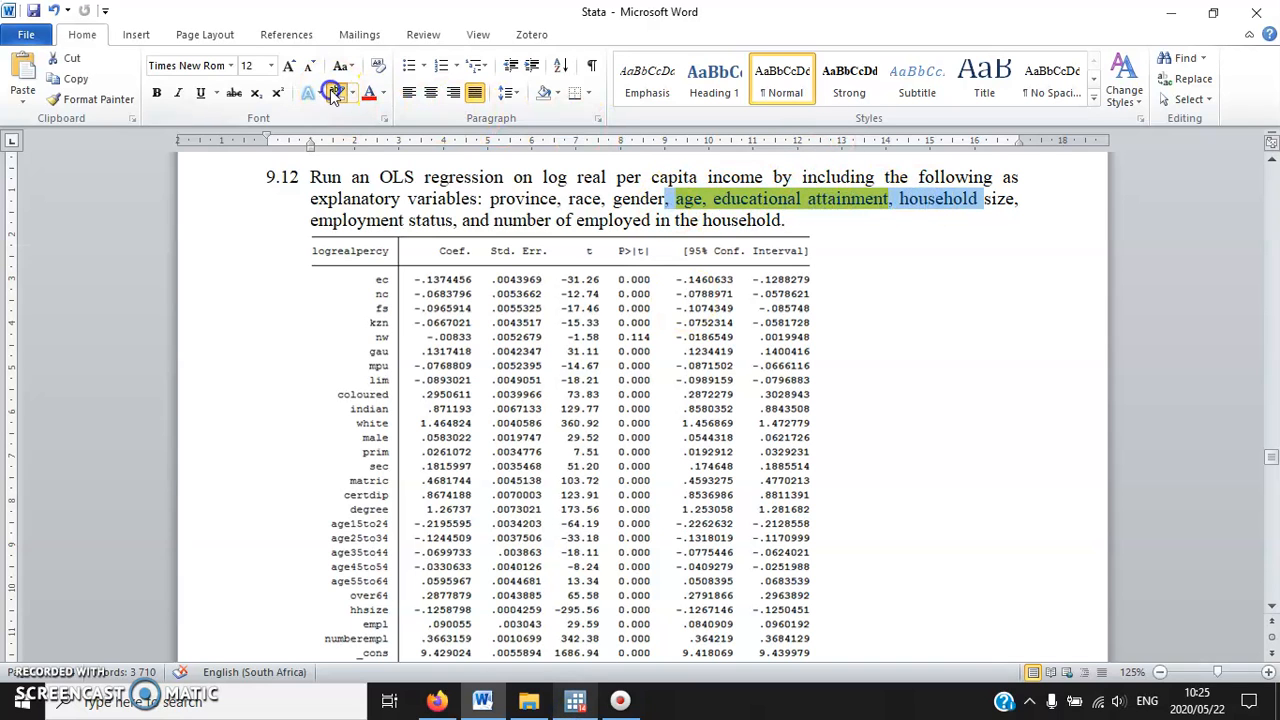
- Check the age groups in exercise 9.12's regression output, then switch to Stata and generate the variable age0to14 equal to 0
{"action": "scroll", "coordinate": [668, 494], "scroll_direction": "down", "scroll_amount": 3}
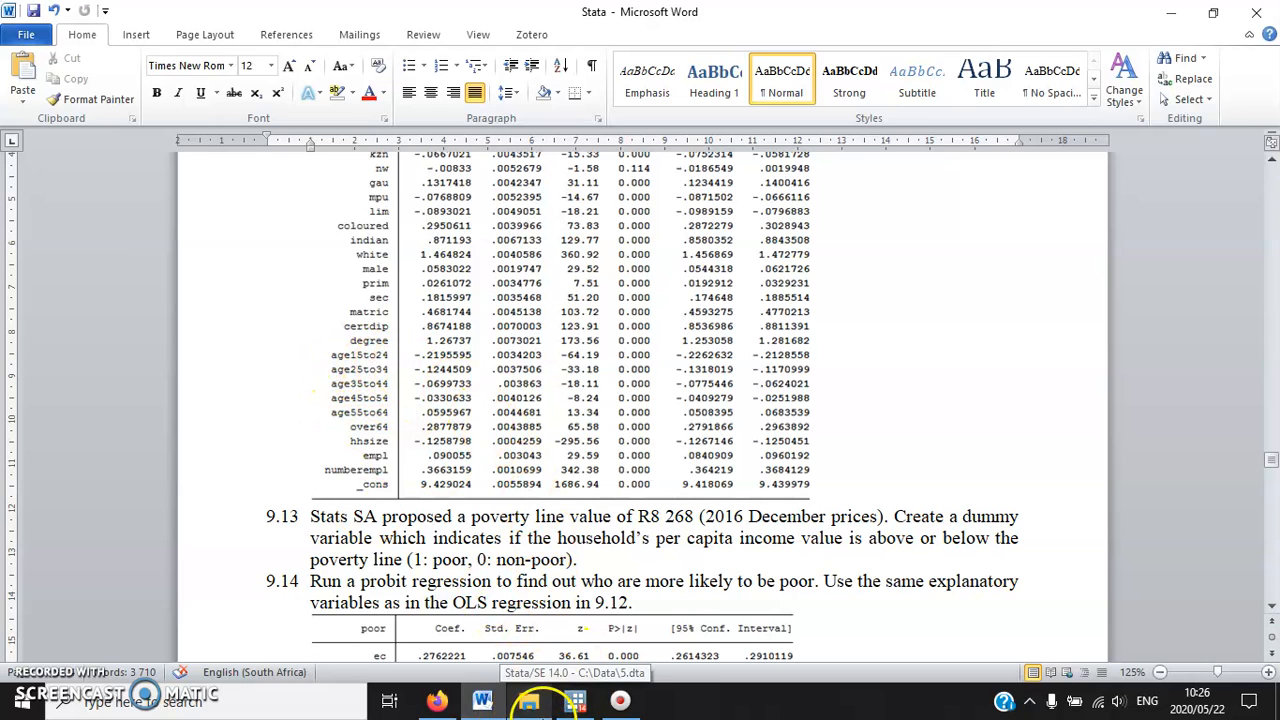
{"action": "left_click", "coordinate": [575, 705]}
{"action": "left_click", "coordinate": [457, 623]}
{"action": "type", "text": "gen age0to4 "}
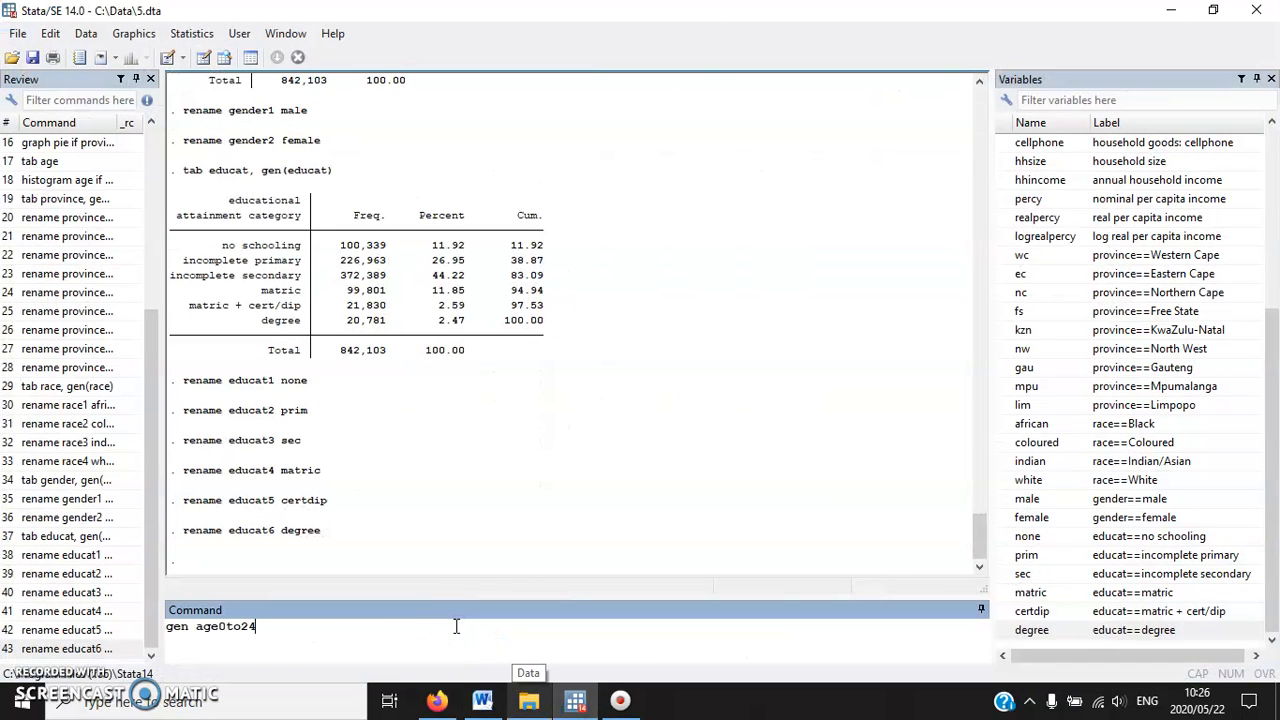
{"action": "type", "text": "4 = 0"}
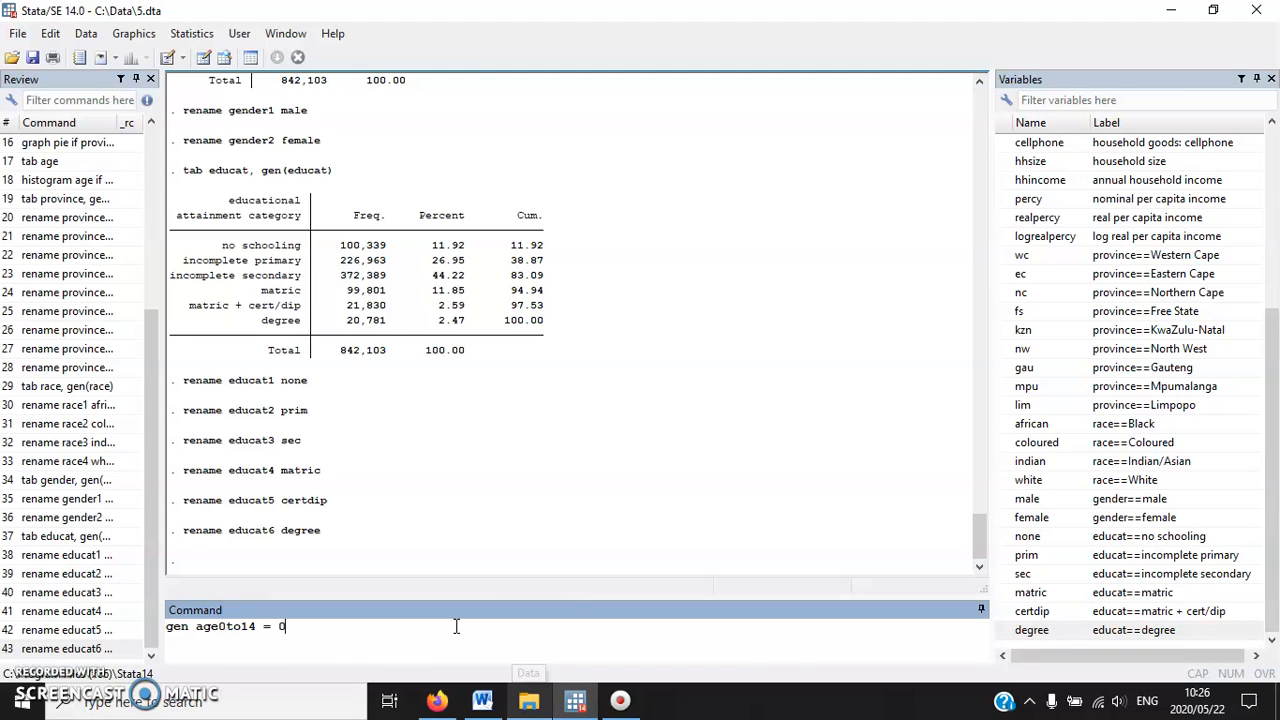
{"action": "key", "text": "Return"}
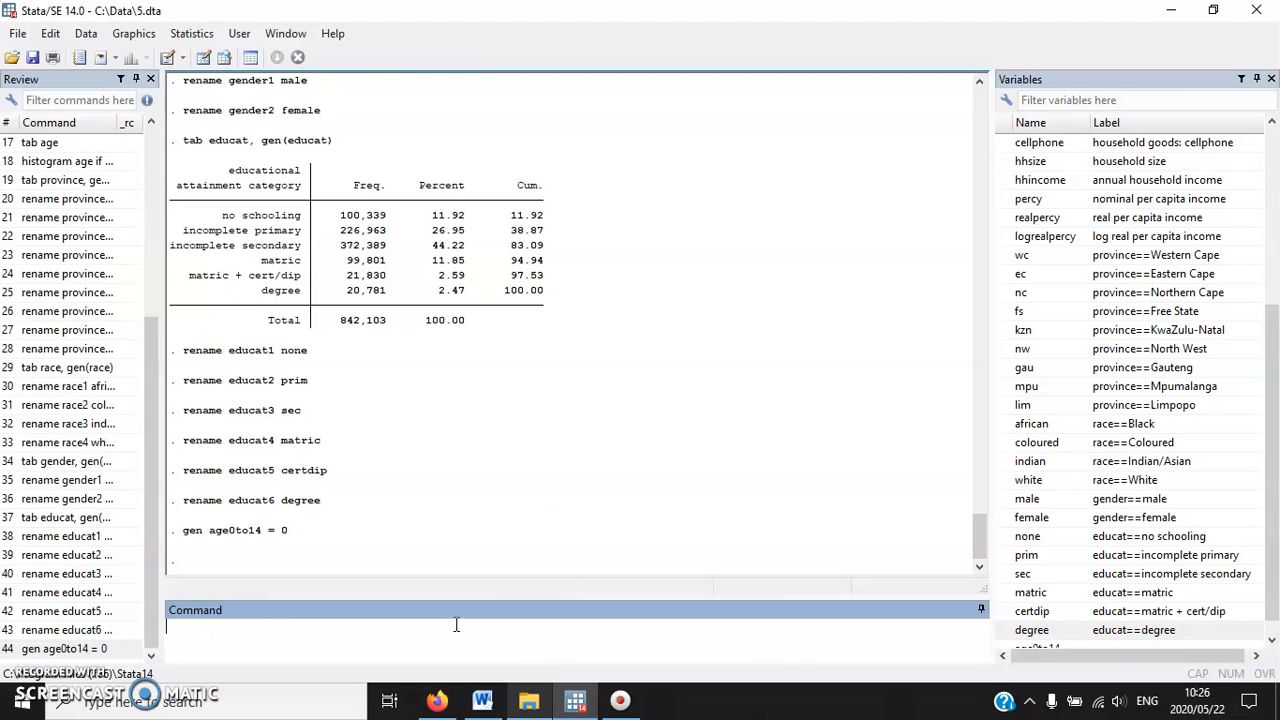
- Replace age0to14 with 1 where age is >= 0 and <= 14
{"action": "left_click", "coordinate": [1117, 486]}
{"action": "scroll", "coordinate": [1117, 486], "scroll_direction": "down", "scroll_amount": 1}
{"action": "left_click", "coordinate": [771, 627]}
{"action": "type", "text": "re"}
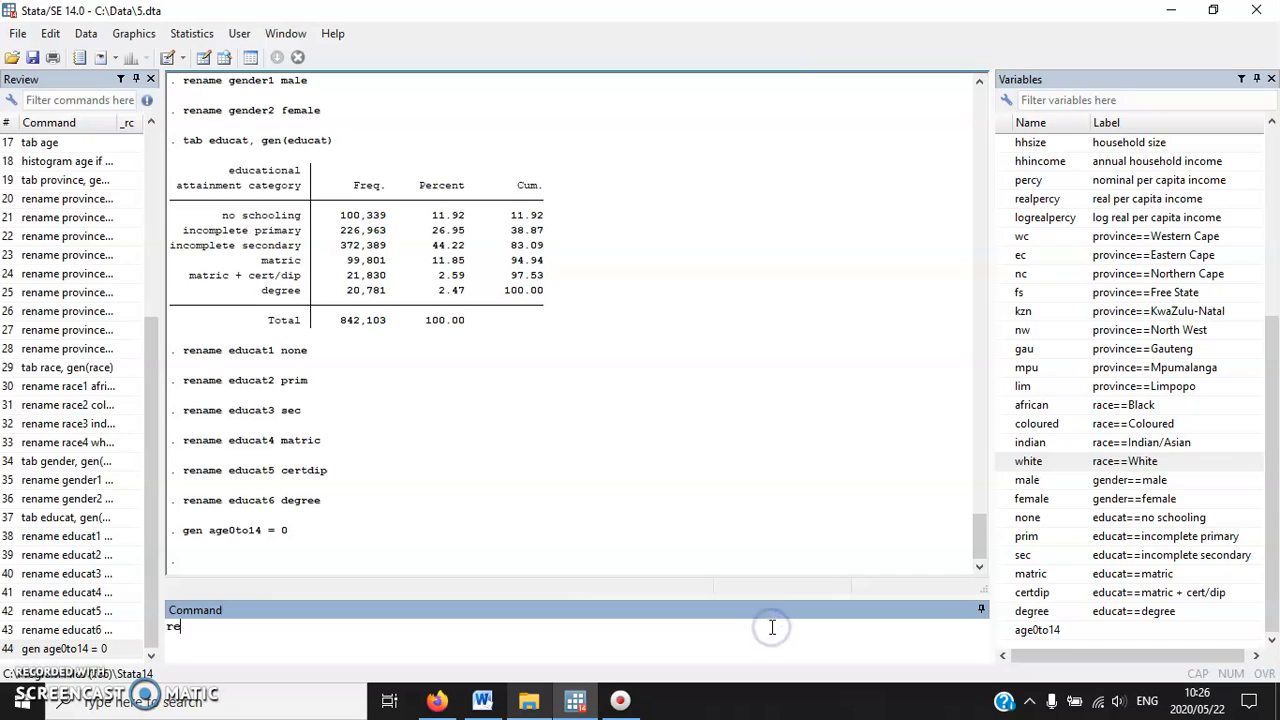
{"action": "type", "text": "place age0to14 = 1 if age "}
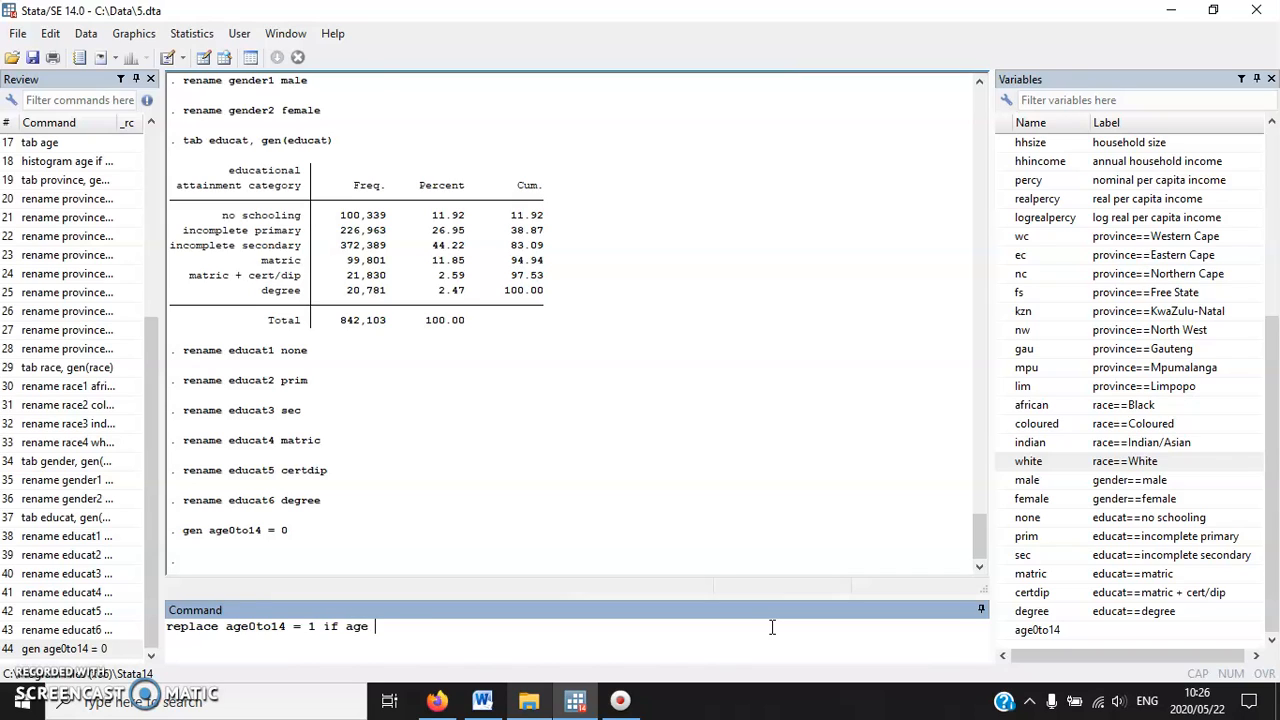
{"action": "type", "text": ">= 0 ^& a"}
{"action": "key", "text": "BackSpace"}
{"action": "key", "text": "BackSpace"}
{"action": "key", "text": "BackSpace"}
{"action": "key", "text": "BackSpace"}
{"action": "type", "text": "7"}
{"action": "key", "text": "BackSpace"}
{"action": "type", "text": "& age <= 14"}
{"action": "key", "text": "Return"}
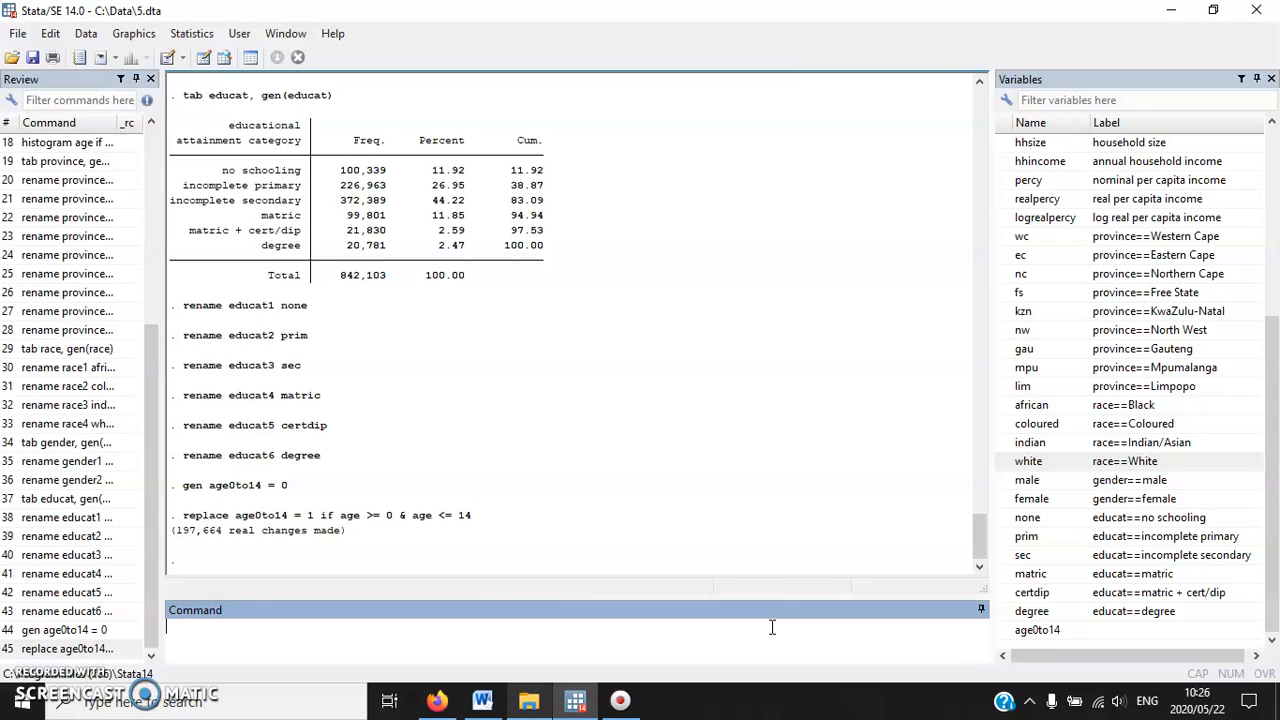
- Generate the variable age15to24 equal to 0 and replace it with 1 where age is >= 15 and <= 24
{"action": "type", "text": "gen age15to24 = 0"}
{"action": "key", "text": "Return"}
{"action": "type", "text": "replace age1"}
{"action": "key", "text": "BackSpace"}
{"action": "type", "text": "15to24 = 1 if age >= 15 &"}
{"action": "key", "text": "BackSpace"}
{"action": "key", "text": "BackSpace"}
{"action": "type", "text": "& age <= 24"}
{"action": "key", "text": "Return"}
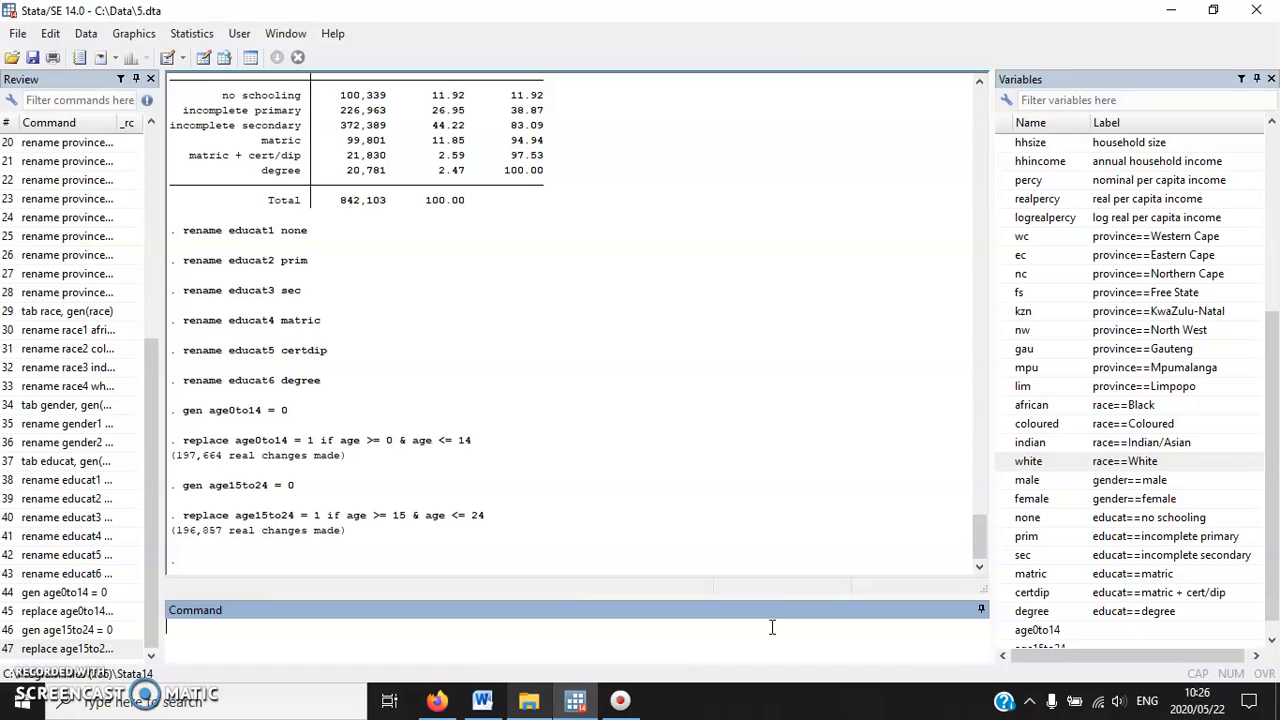
- Generate the variable age25to34 equal to 0 and replace it with 1 where age is >= 25 and <= 34
{"action": "type", "text": "gen age25to34 = 0"}
{"action": "key", "text": "Return"}
{"action": "type", "text": "replace age2"}
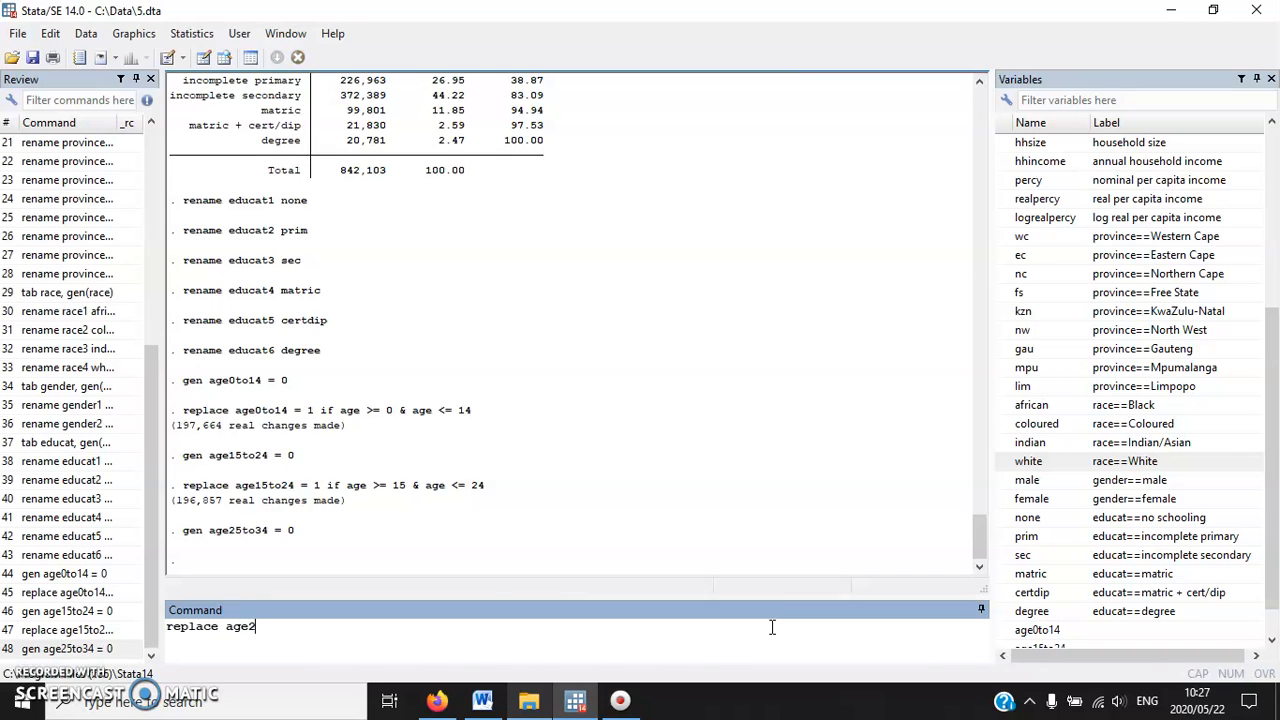
{"action": "type", "text": "5to34 "}
{"action": "type", "text": "= 1 if age >= 2"}
{"action": "type", "text": "5 * "}
{"action": "type", "text": "& age <= 34"}
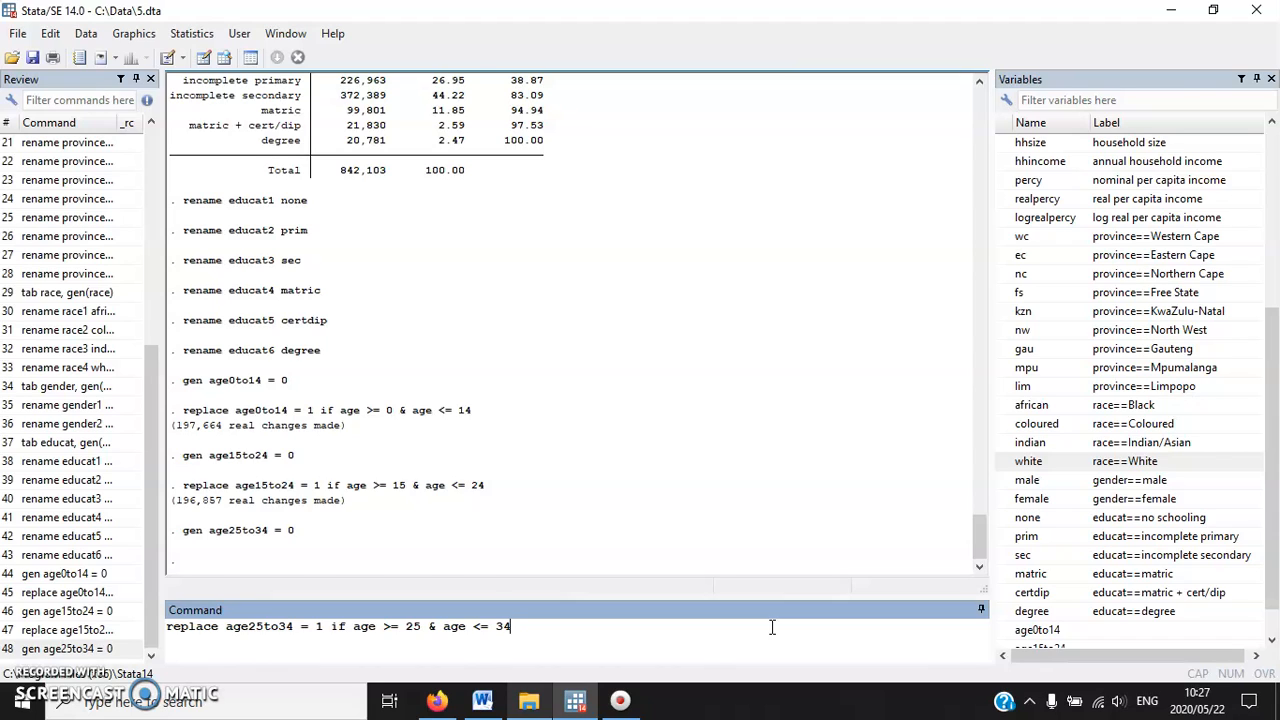
{"action": "key", "text": "Return"}
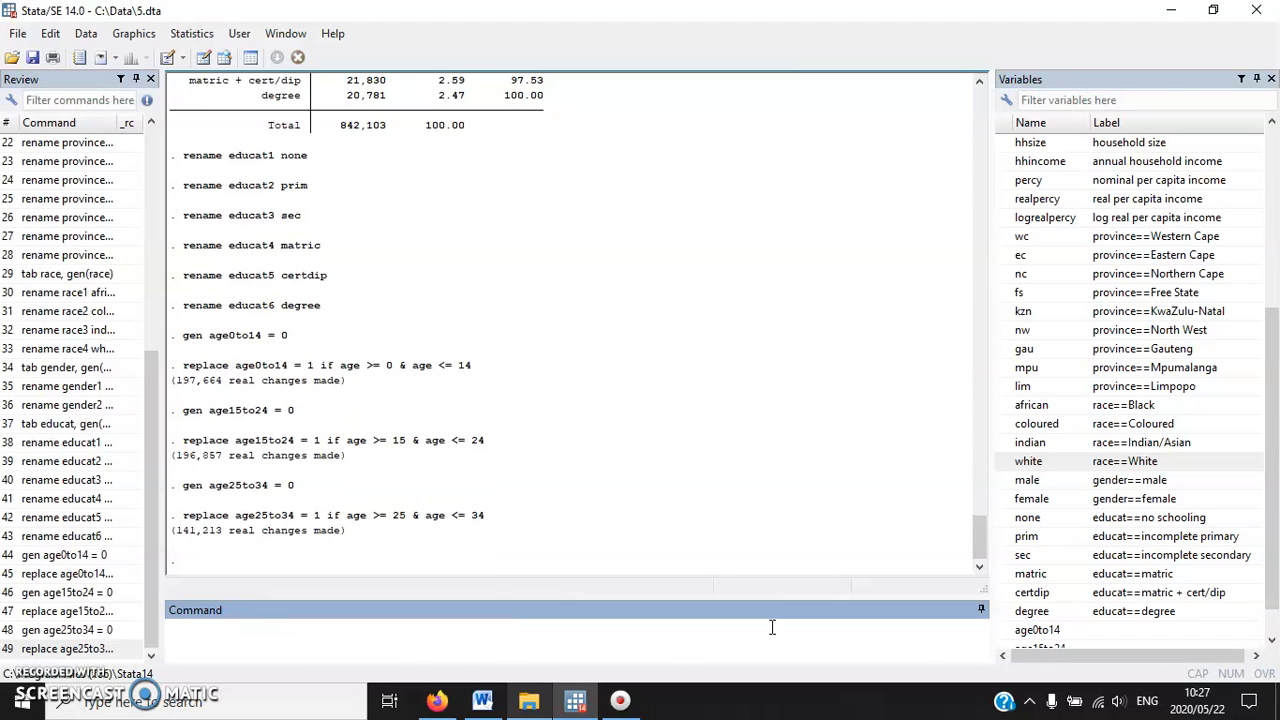
- Generate the variable age35to44 equal to 0 and replace it with 1 where age is >= 35 and <= 44
{"action": "type", "text": "gen age35tp"}
{"action": "key", "text": "BackSpace"}
{"action": "type", "text": "o44 = 0"}
{"action": "key", "text": "Return"}
{"action": "type", "text": "r"}
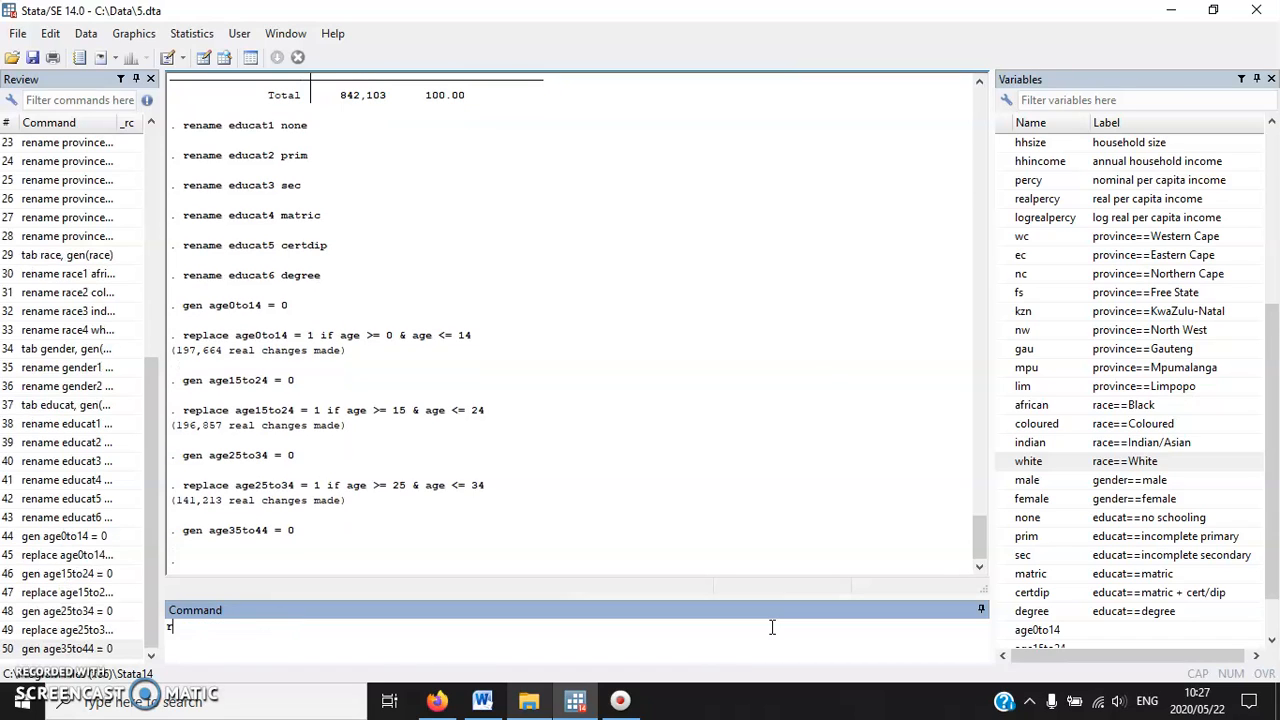
{"action": "type", "text": "eplace age45to44 = 1 if age "}
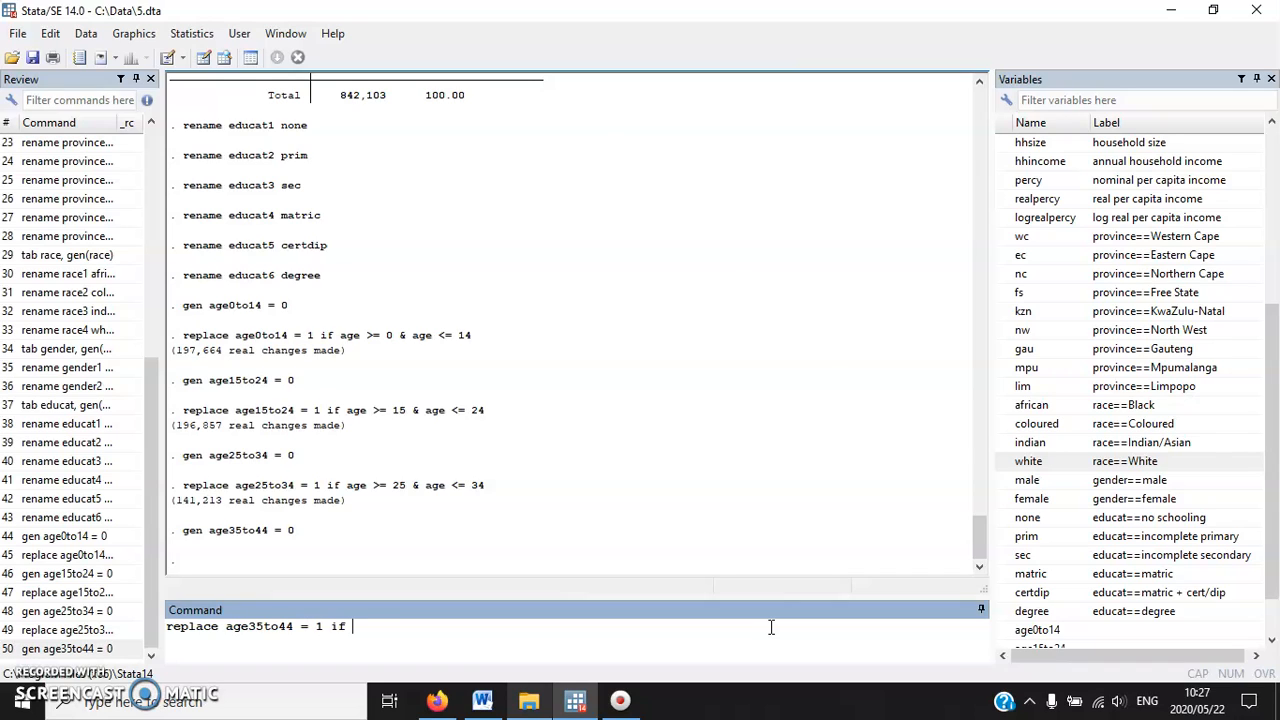
{"action": "type", "text": ">= 35 & age <= 44"}
{"action": "key", "text": "Return"}
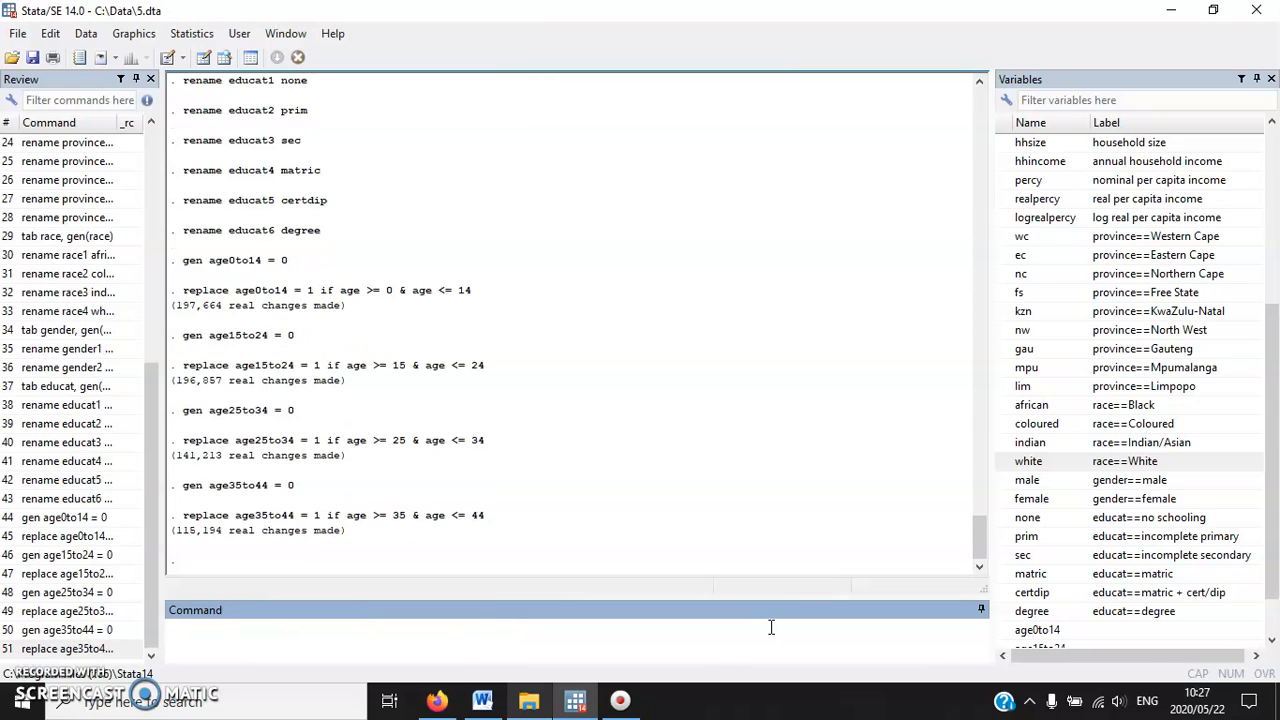
- Generate the variable age45to54 equal to 0 and replace it with 1 where age is >= 45 and <= 54
{"action": "type", "text": "gen age45to54 = 0"}
{"action": "key", "text": "Return"}
{"action": "type", "text": "replace"}
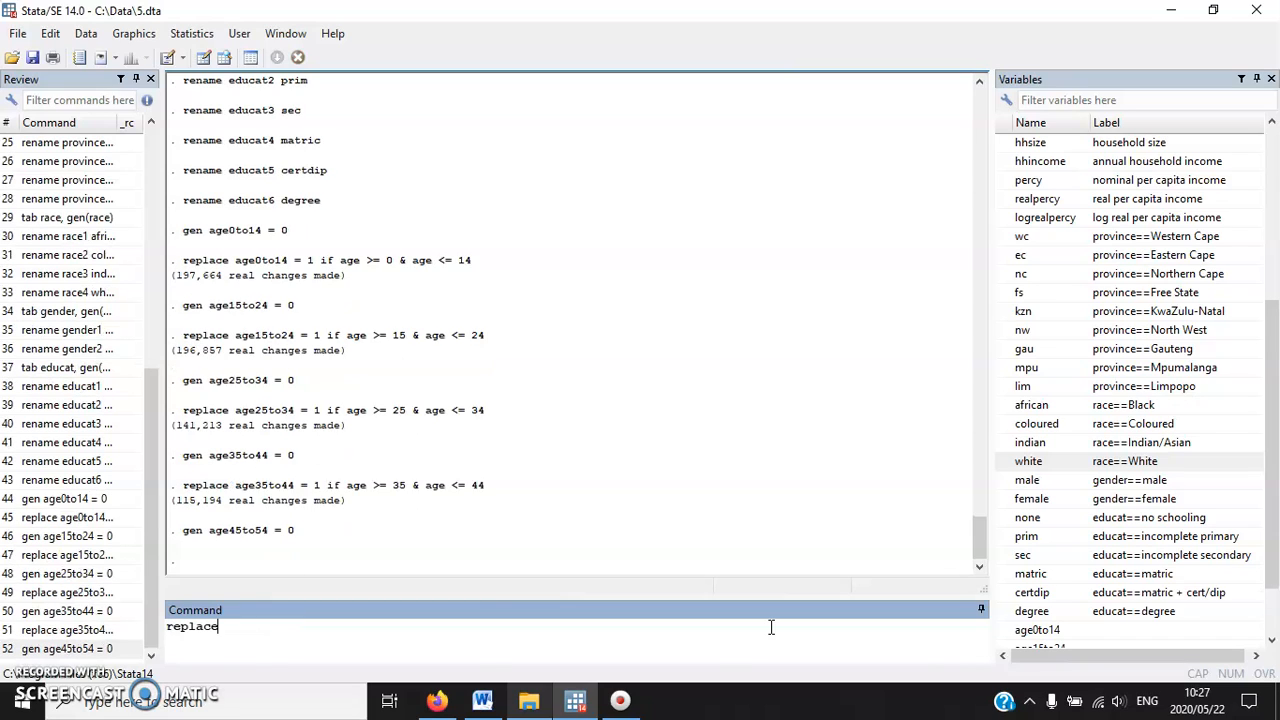
{"action": "type", "text": " age45to54 = 1 if age >= 45 & age <= 54"}
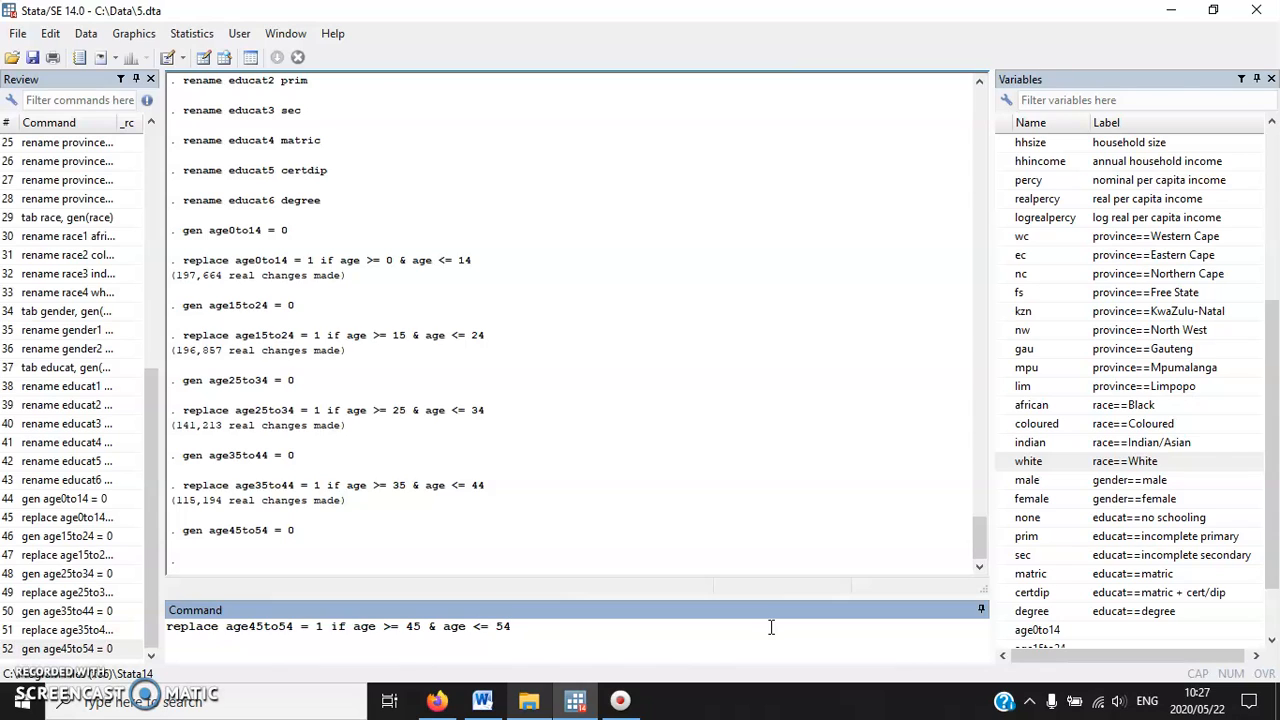
{"action": "key", "text": "Return"}
- Generate the variable age55to64 equal to 0 and replace it with 1 where age is >= 55 and <= 64
{"action": "type", "text": "gen a"}
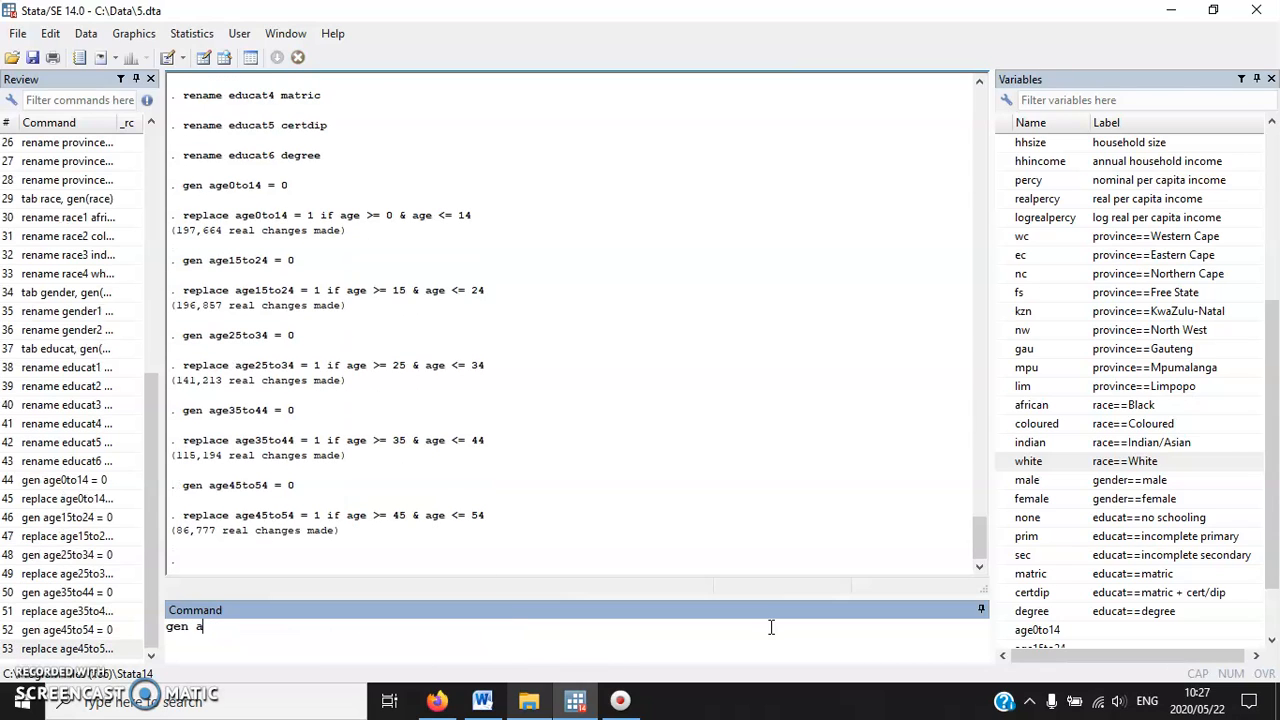
{"action": "type", "text": "ge55to64 = 0"}
{"action": "key", "text": "Return"}
{"action": "type", "text": "replace age55to64 = 0 of "}
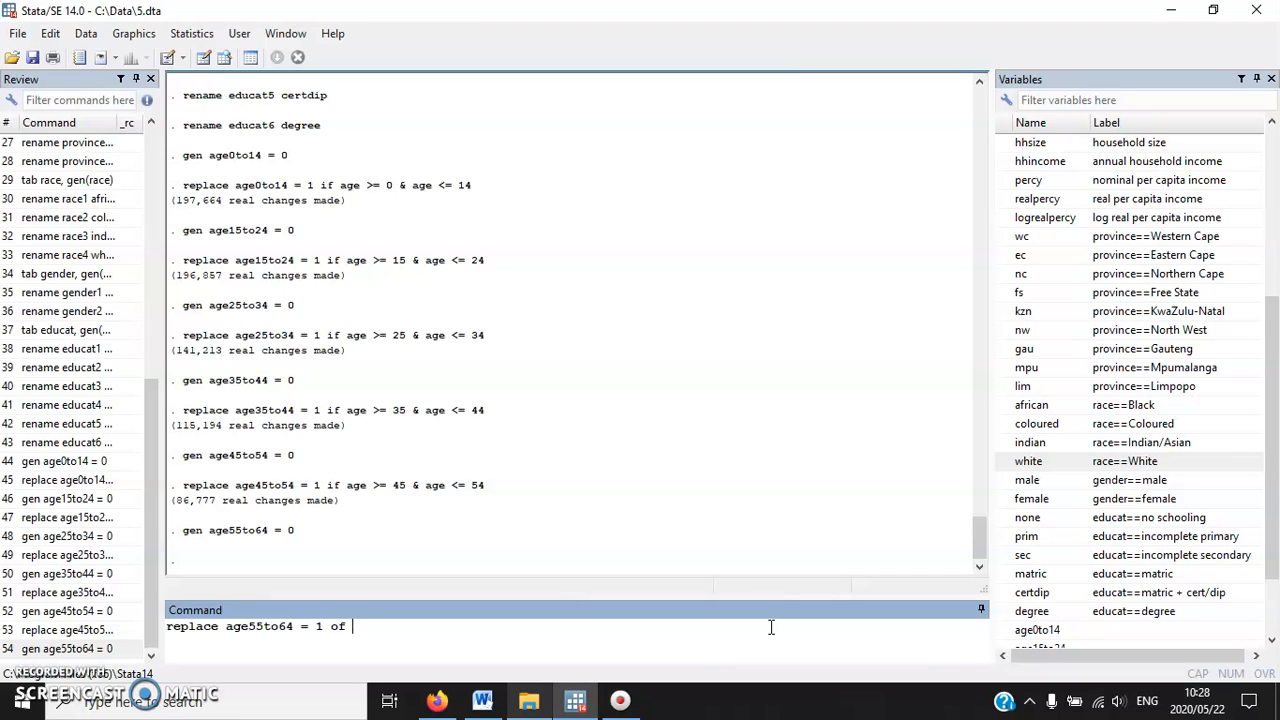
{"action": "type", "text": "f age >"}
{"action": "type", "text": "= 55 & ag"}
{"action": "type", "text": "e <="}
{"action": "type", "text": " 65"}
{"action": "key", "text": "Return"}
- Generate the variable over64 equal to 0 and replace it with 1 where age is >= 65
{"action": "type", "text": "gen over64 = 0"}
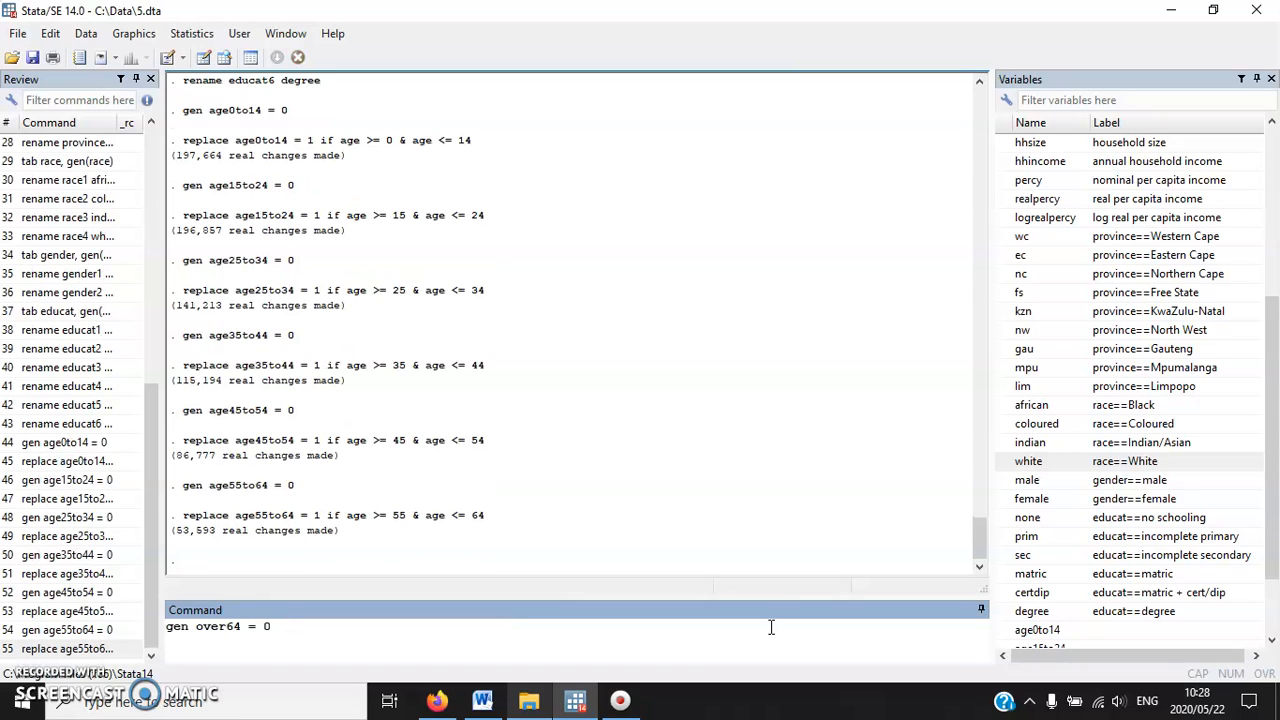
{"action": "key", "text": "Return"}
{"action": "type", "text": "replace over"}
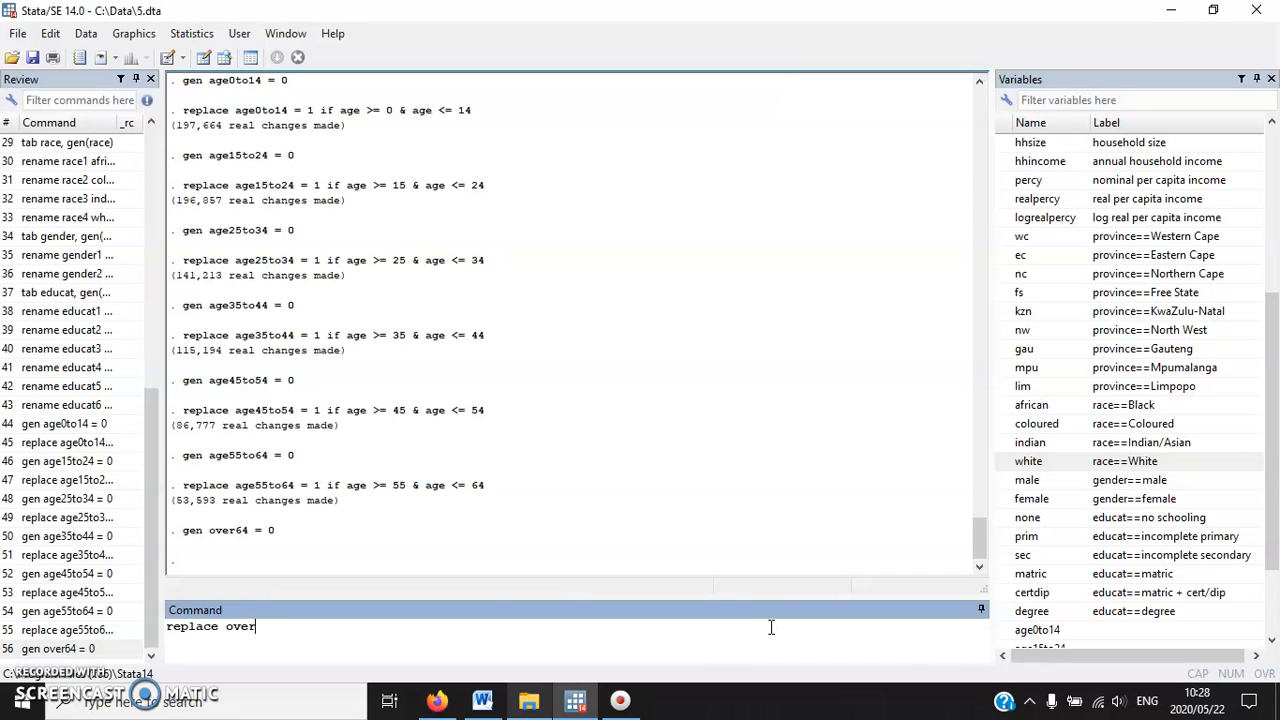
{"action": "type", "text": "64 = 1 if age >= 65"}
{"action": "key", "text": "Return"}
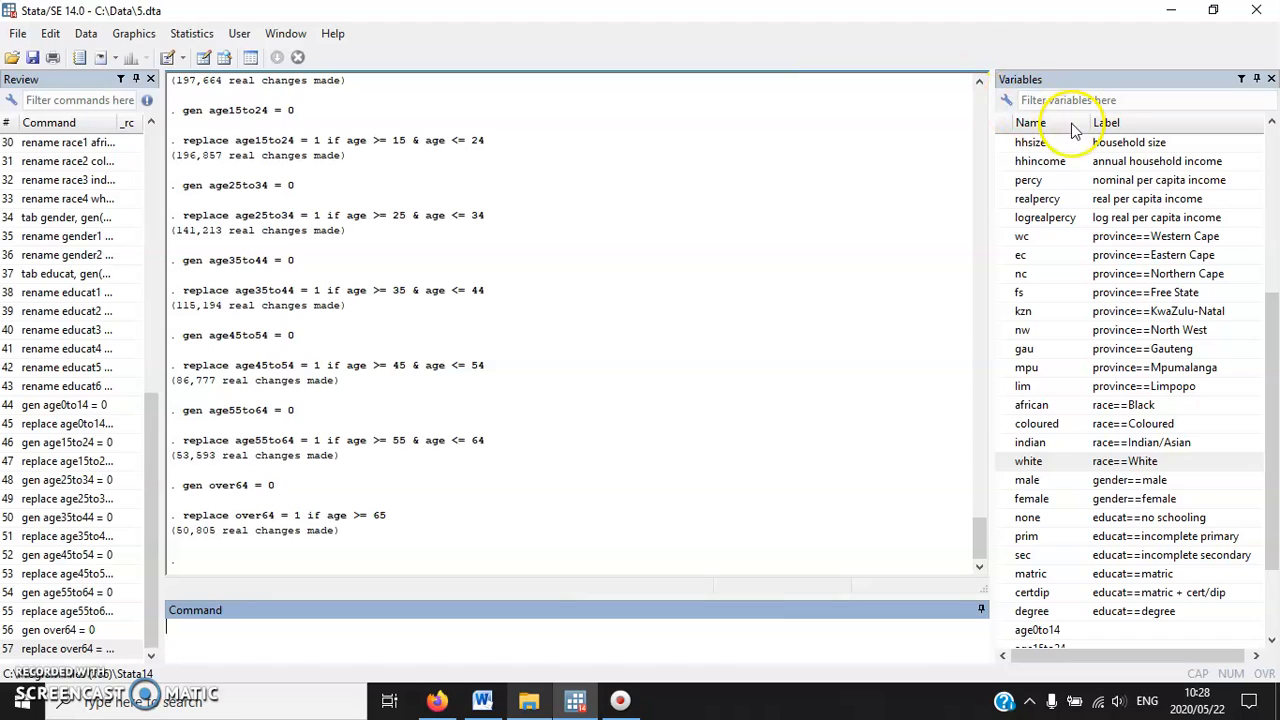
- Begin a regress command with logrealpercy as the dependent variable, consulting exercise 9.12 in the Word document
{"action": "left_click", "coordinate": [1150, 311]}
{"action": "scroll", "coordinate": [1150, 315], "scroll_direction": "down", "scroll_amount": 2}
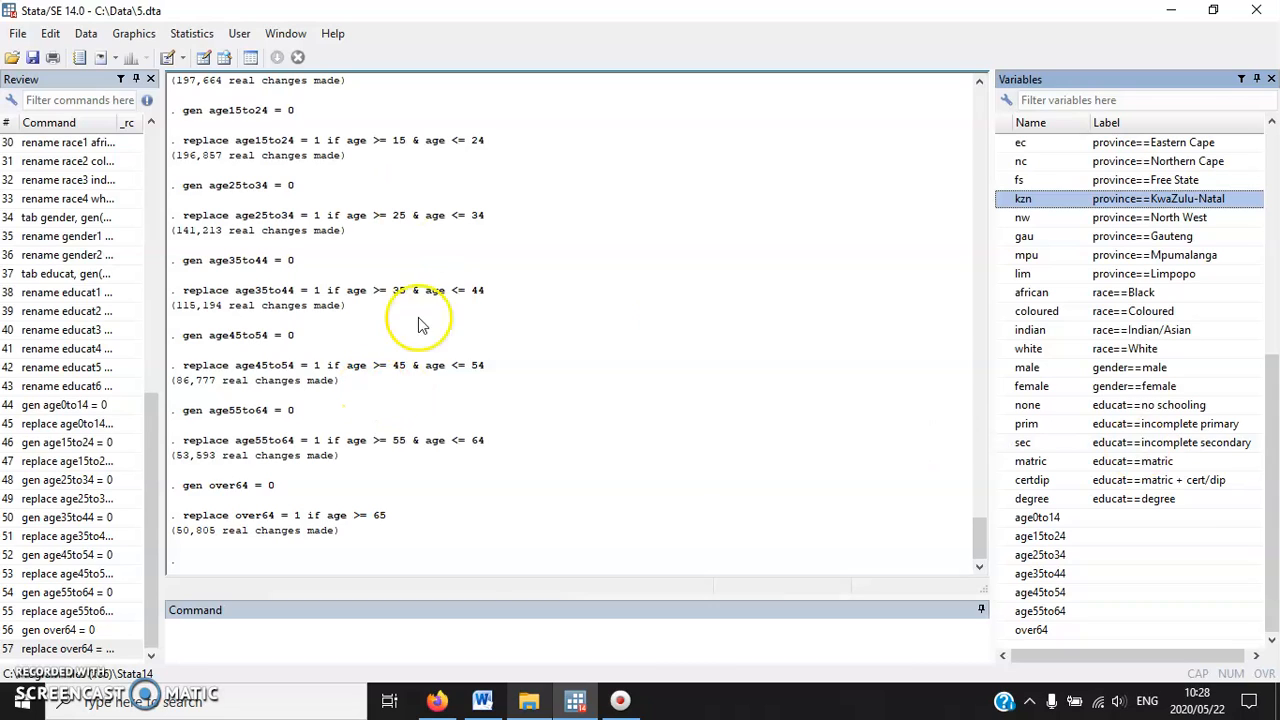
{"action": "left_click", "coordinate": [510, 655]}
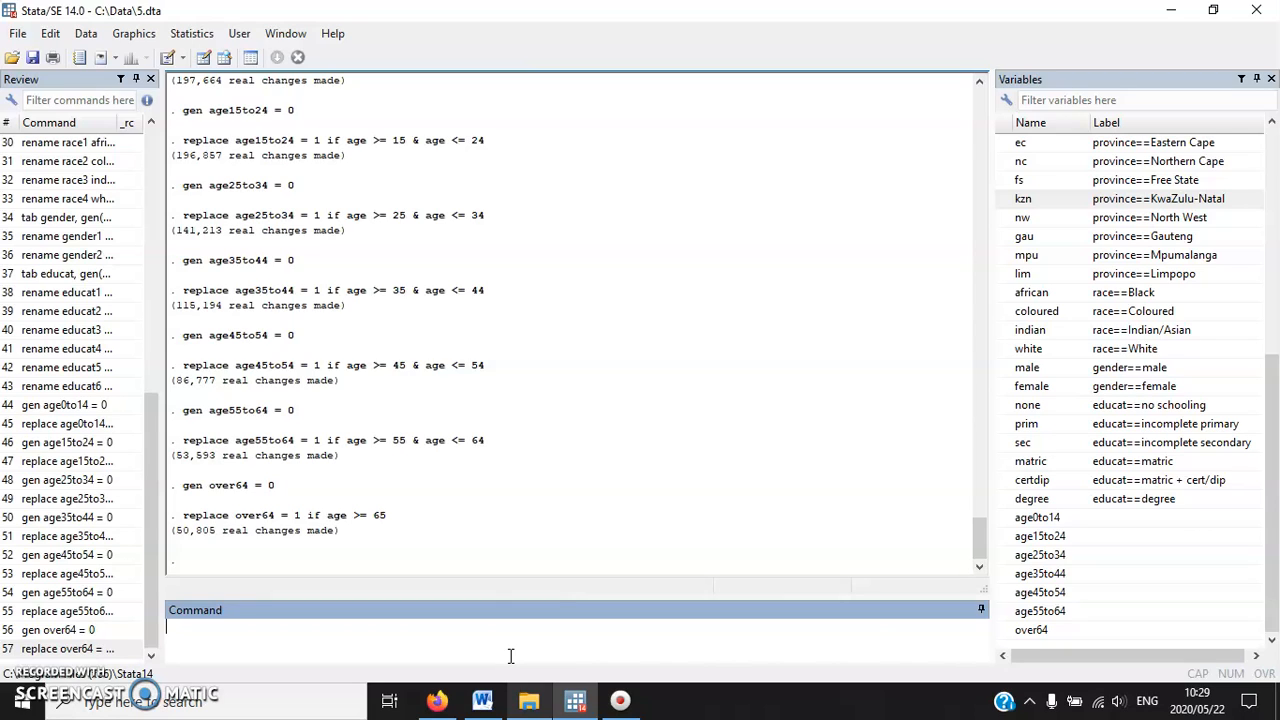
{"action": "type", "text": "egress"}
{"action": "left_click", "coordinate": [483, 700]}
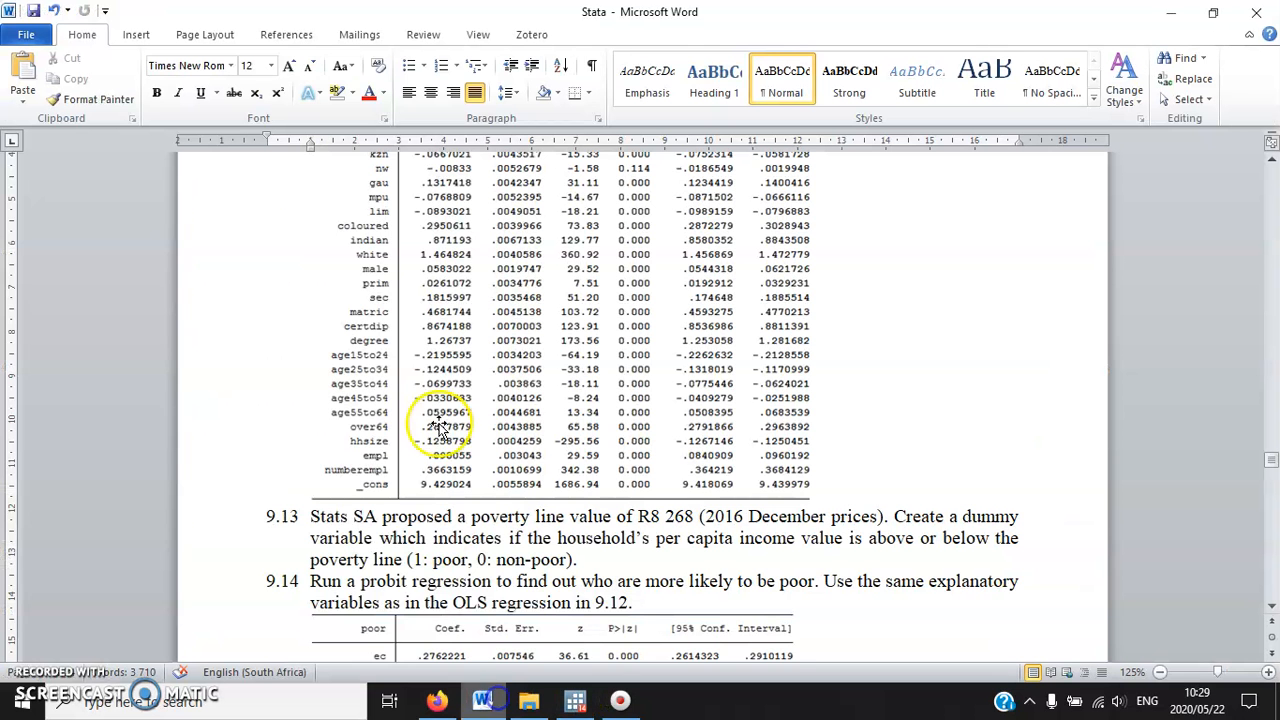
{"action": "scroll", "coordinate": [440, 425], "scroll_direction": "up", "scroll_amount": 4}
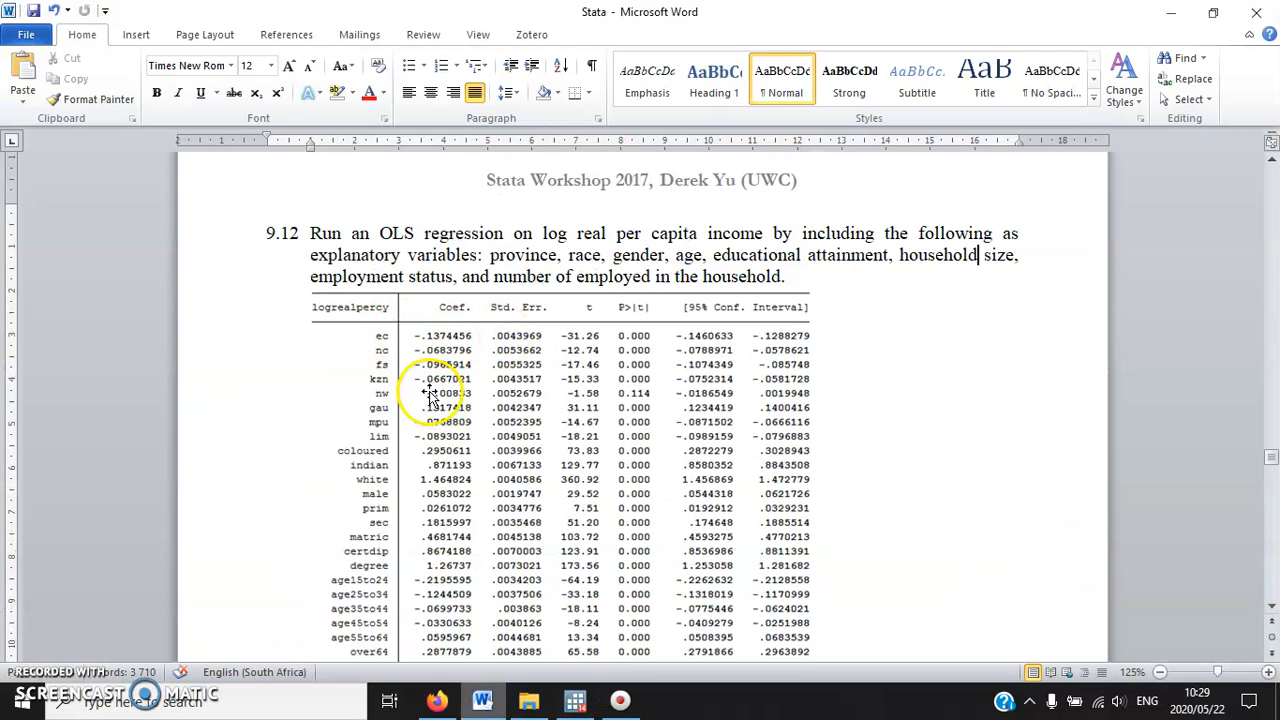
{"action": "left_click", "coordinate": [575, 700]}
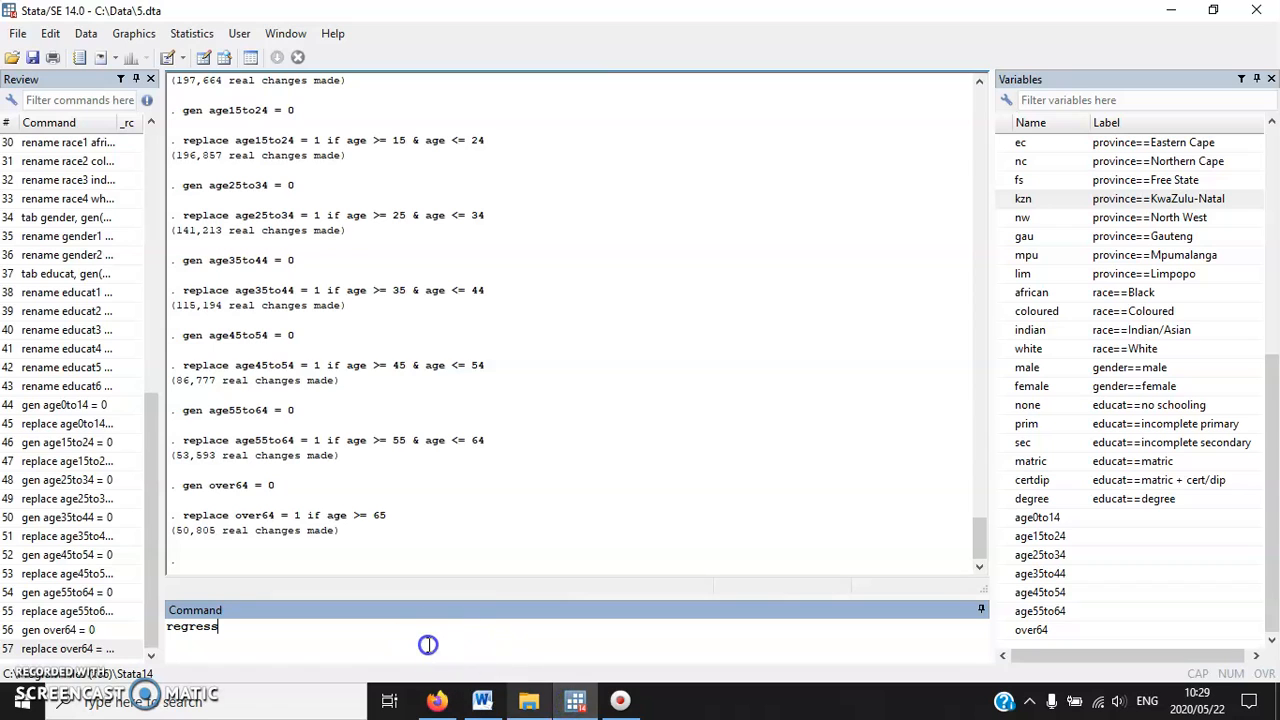
{"action": "scroll", "coordinate": [1098, 388], "scroll_direction": "up", "scroll_amount": 4}
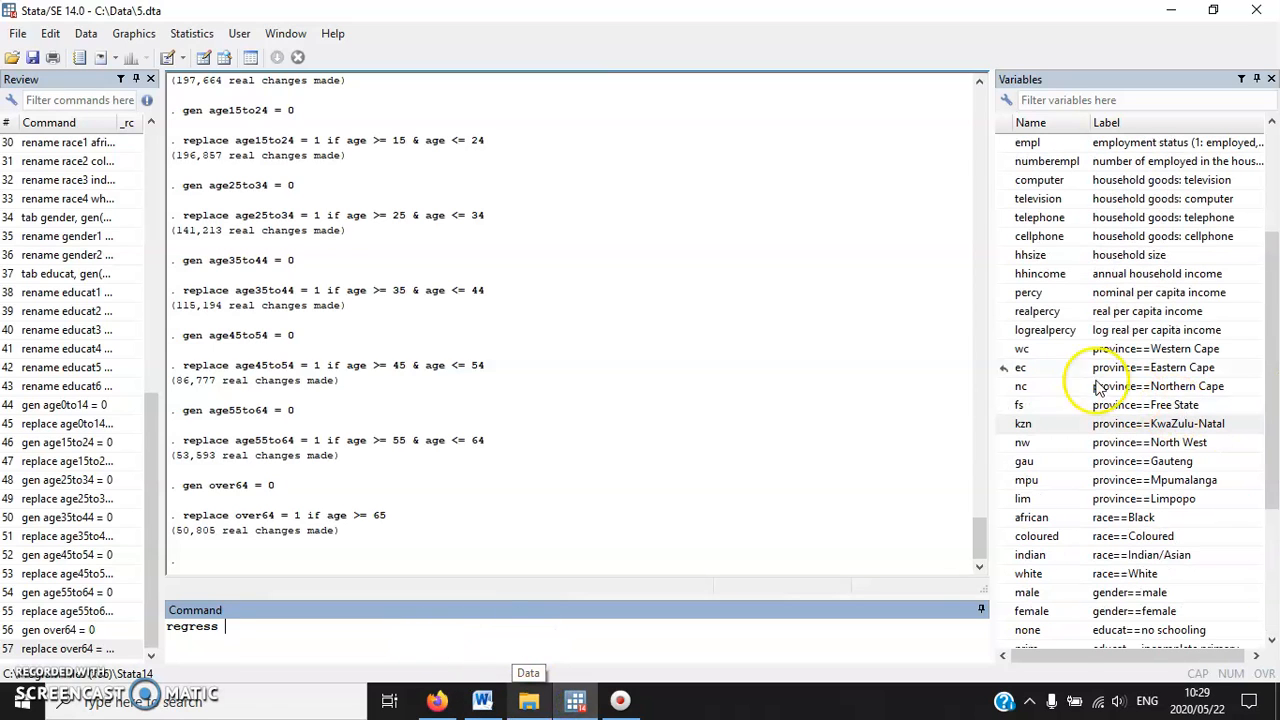
{"action": "double_click", "coordinate": [1048, 329]}
- Add the province dummies ec, nc, fs, kzn, nw, gau, mpu and lim to the regress command, leaving out wc
{"action": "scroll", "coordinate": [1105, 405], "scroll_direction": "down", "scroll_amount": 3}
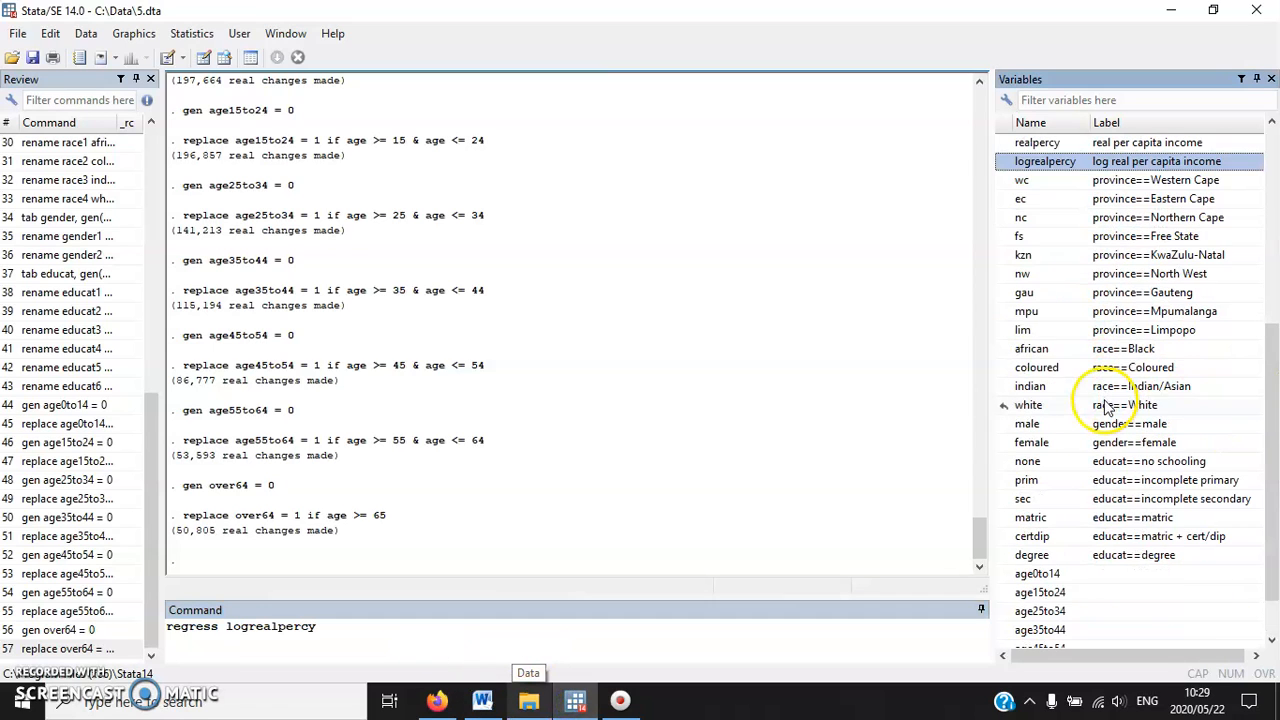
{"action": "double_click", "coordinate": [1050, 199]}
{"action": "double_click", "coordinate": [1043, 217]}
{"action": "double_click", "coordinate": [1040, 236]}
{"action": "double_click", "coordinate": [1039, 255]}
{"action": "double_click", "coordinate": [1038, 273]}
{"action": "double_click", "coordinate": [1037, 293]}
{"action": "double_click", "coordinate": [1035, 312]}
{"action": "left_click", "coordinate": [1033, 331]}
{"action": "double_click", "coordinate": [1033, 331]}
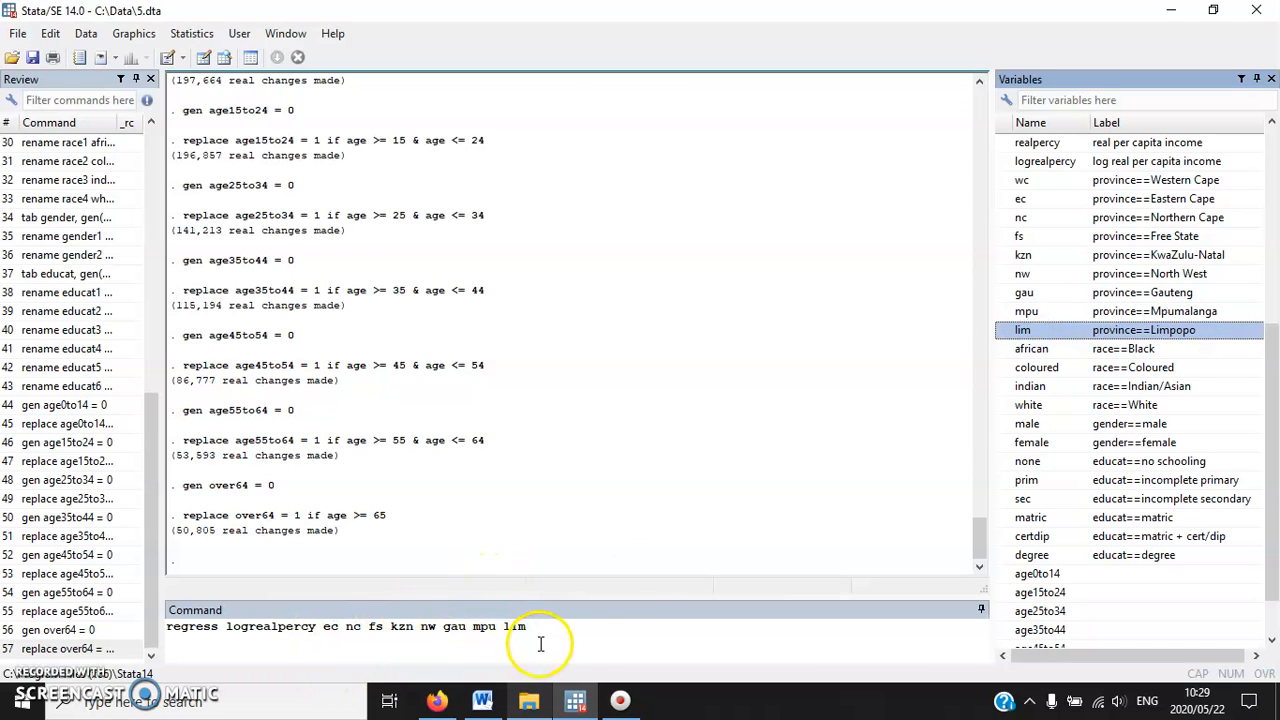
- Check exercise 9.12 in Word and add the race dummies coloured, indian and white to Stata's regress command
{"action": "left_click", "coordinate": [486, 700]}
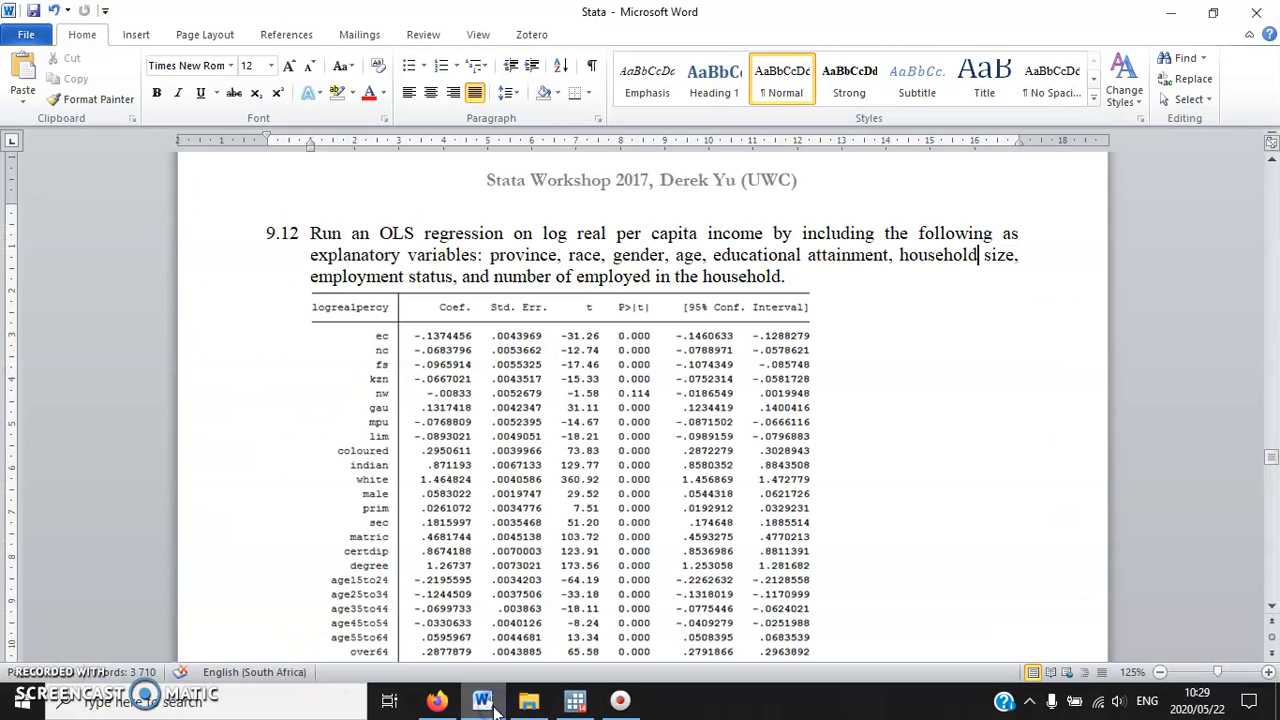
{"action": "left_click", "coordinate": [486, 700]}
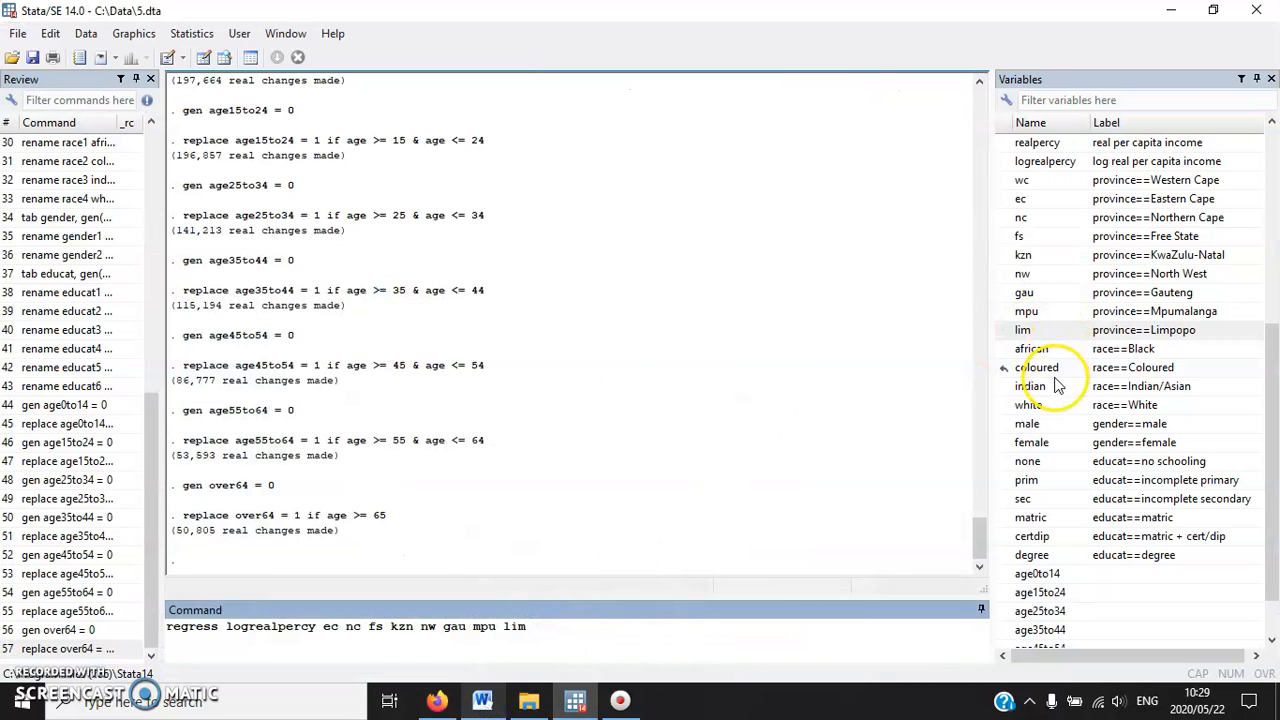
{"action": "double_click", "coordinate": [1037, 368]}
{"action": "double_click", "coordinate": [1031, 386]}
{"action": "double_click", "coordinate": [1030, 405]}
- Check the gender variable in the Word exercise and add male to Stata's regress command
{"action": "scroll", "coordinate": [1035, 410], "scroll_direction": "down", "scroll_amount": 1}
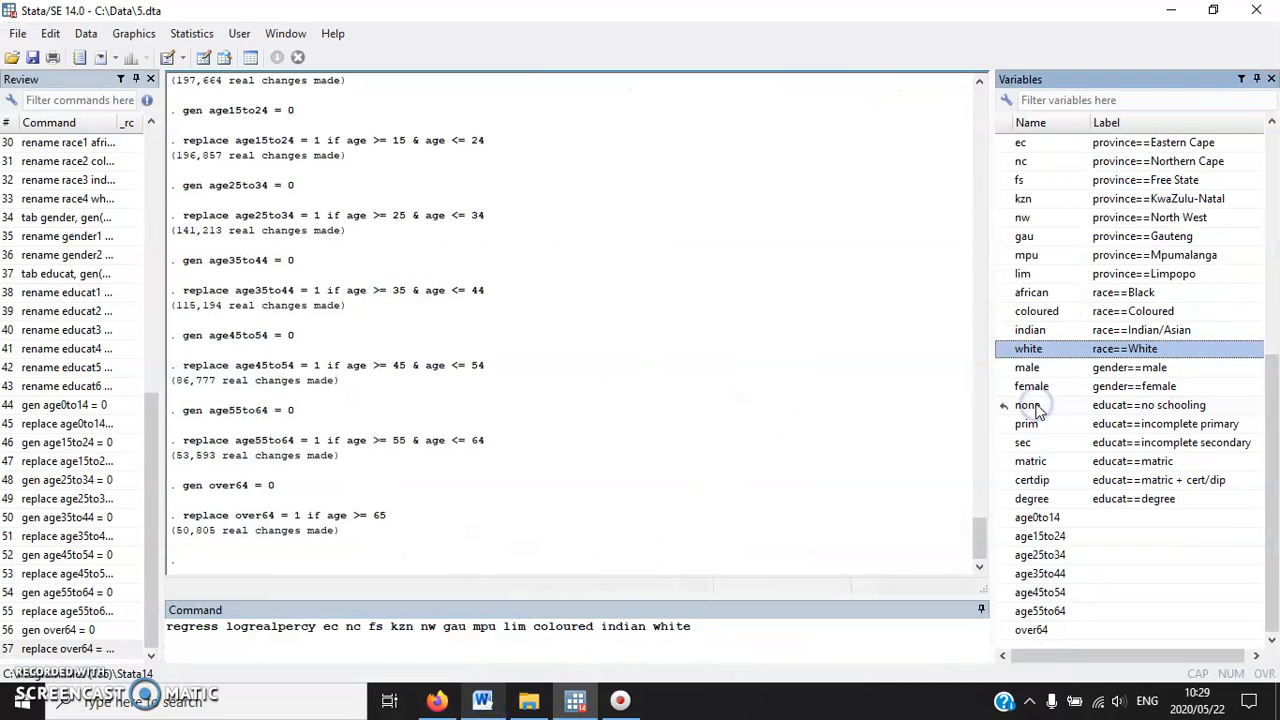
{"action": "left_click", "coordinate": [488, 703]}
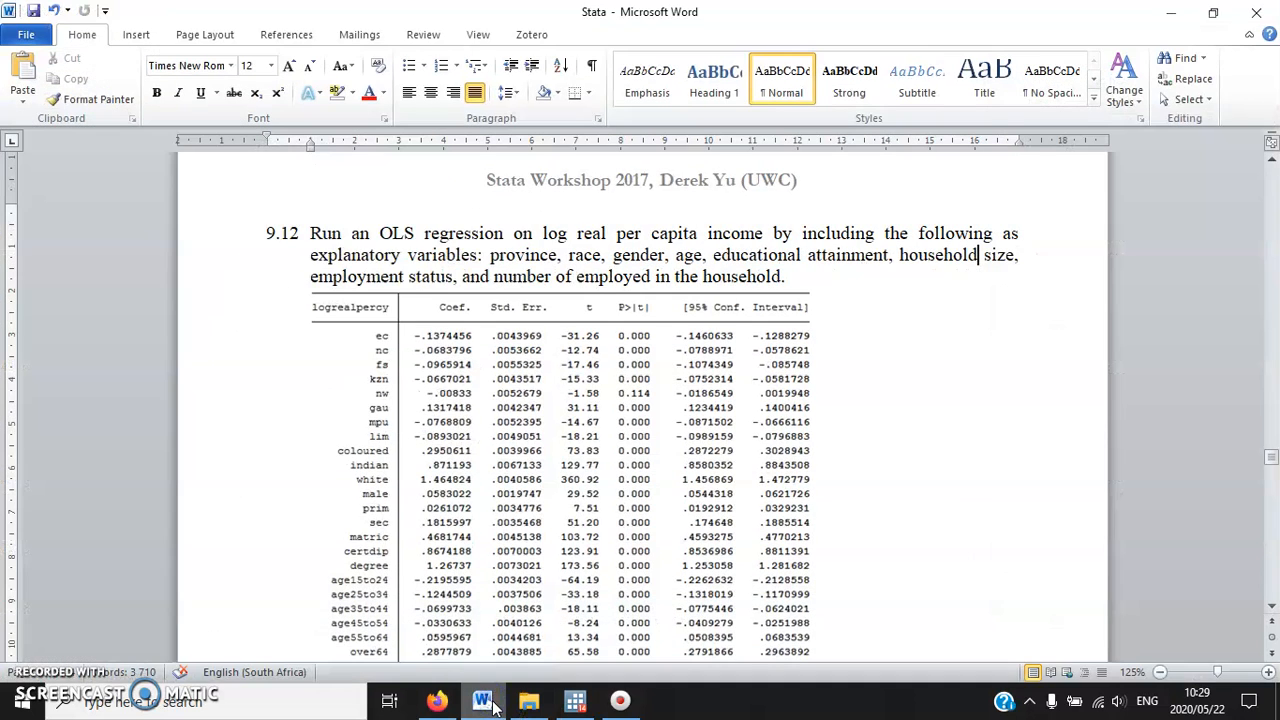
{"action": "left_click", "coordinate": [488, 703]}
{"action": "double_click", "coordinate": [1063, 367]}
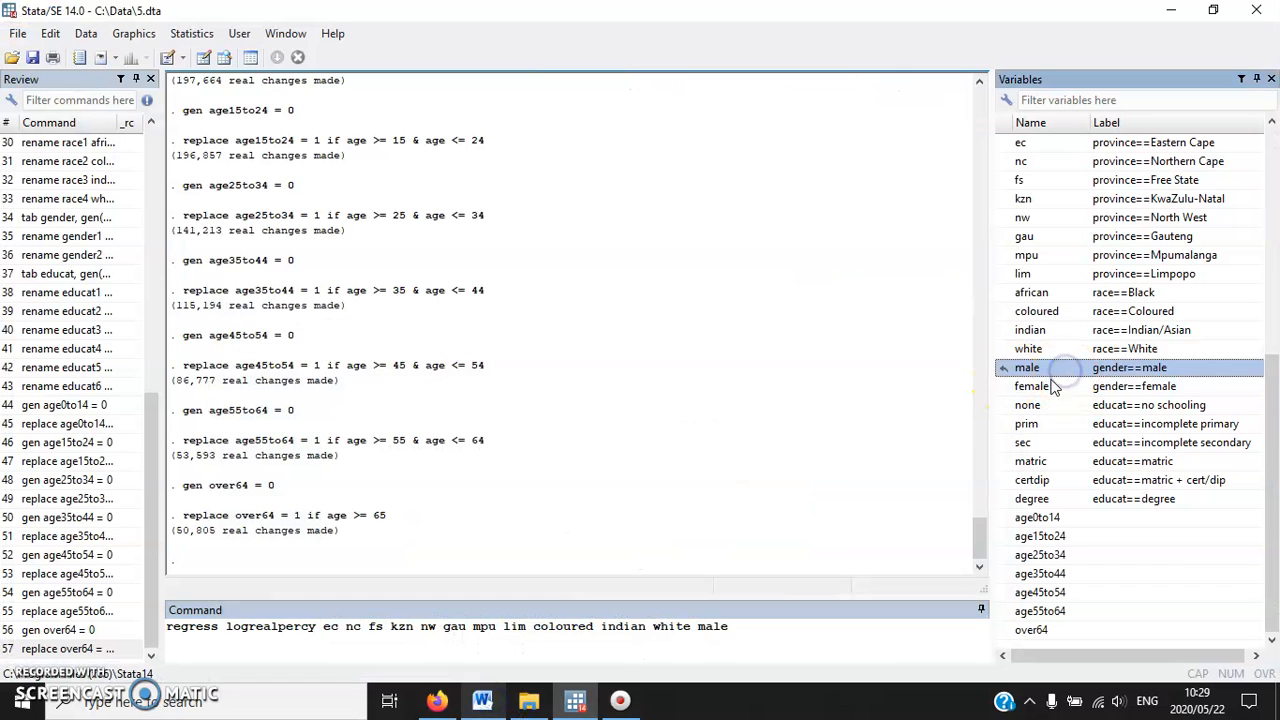
- Check the exercise in Word and add the education dummies prim, sec, matric, certdip and degree to Stata's regress command
{"action": "left_click", "coordinate": [482, 703]}
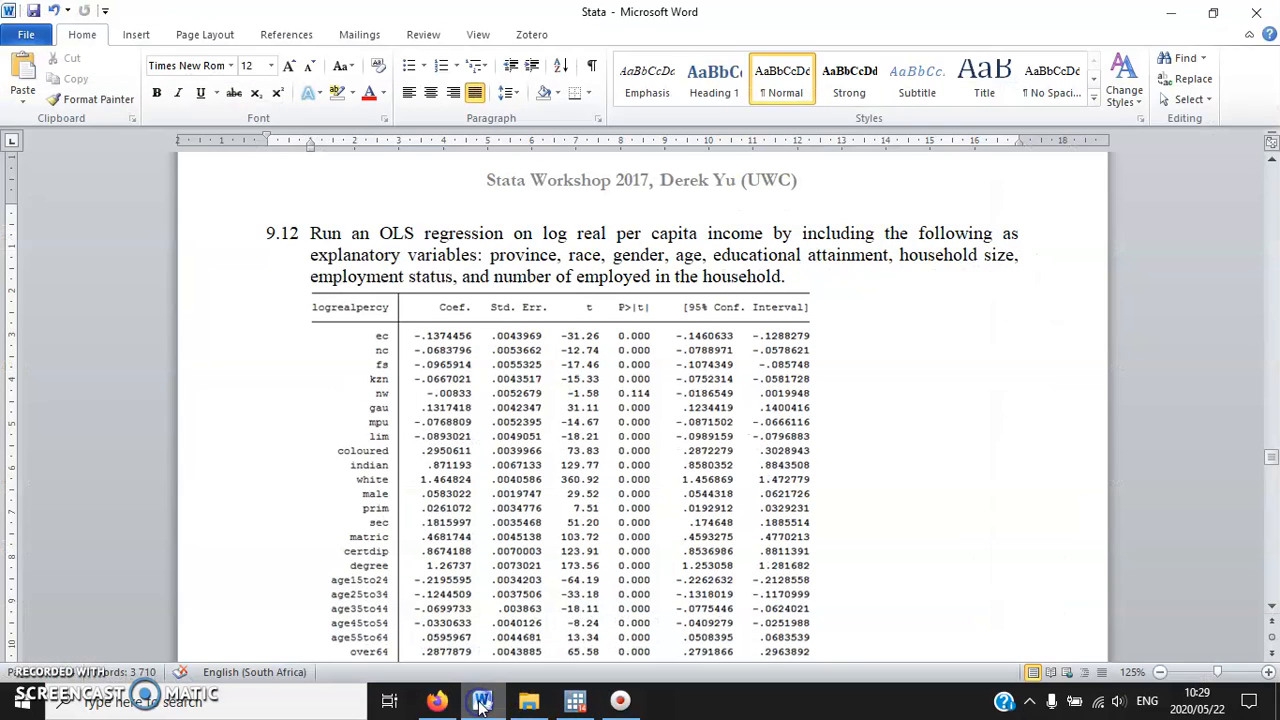
{"action": "left_click", "coordinate": [482, 703]}
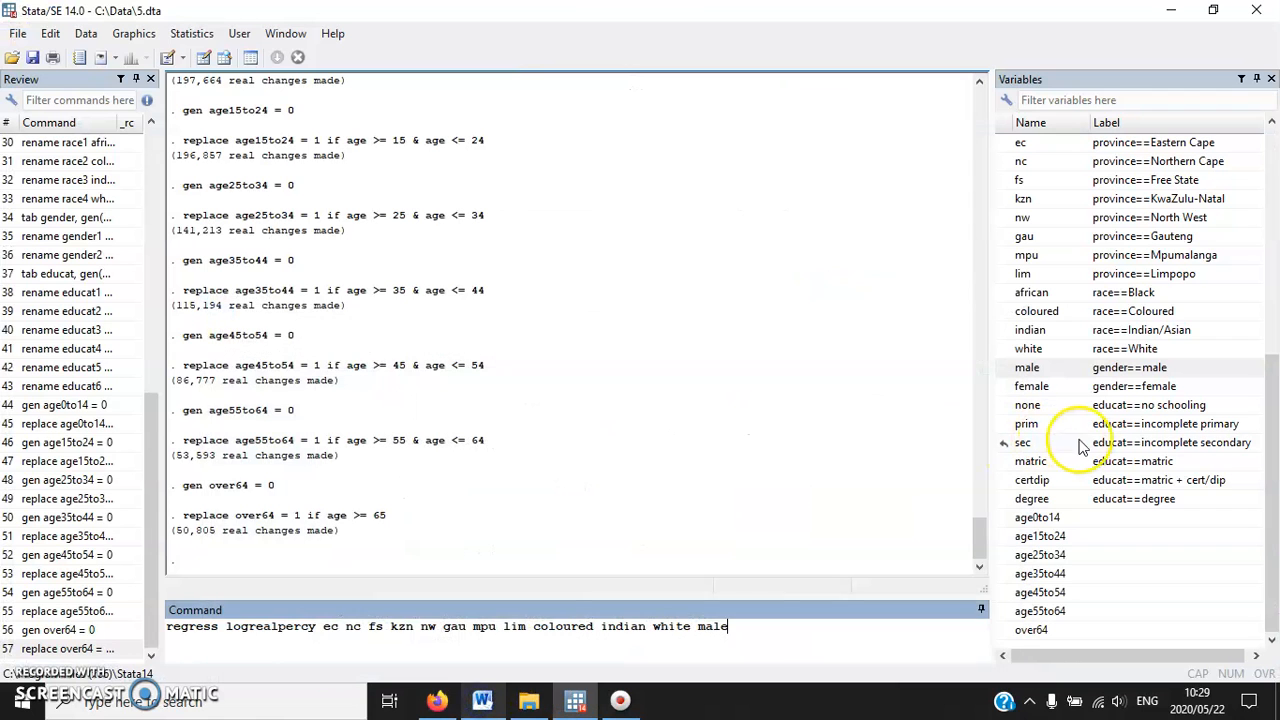
{"action": "double_click", "coordinate": [1056, 423]}
{"action": "double_click", "coordinate": [1043, 443]}
{"action": "double_click", "coordinate": [1043, 461]}
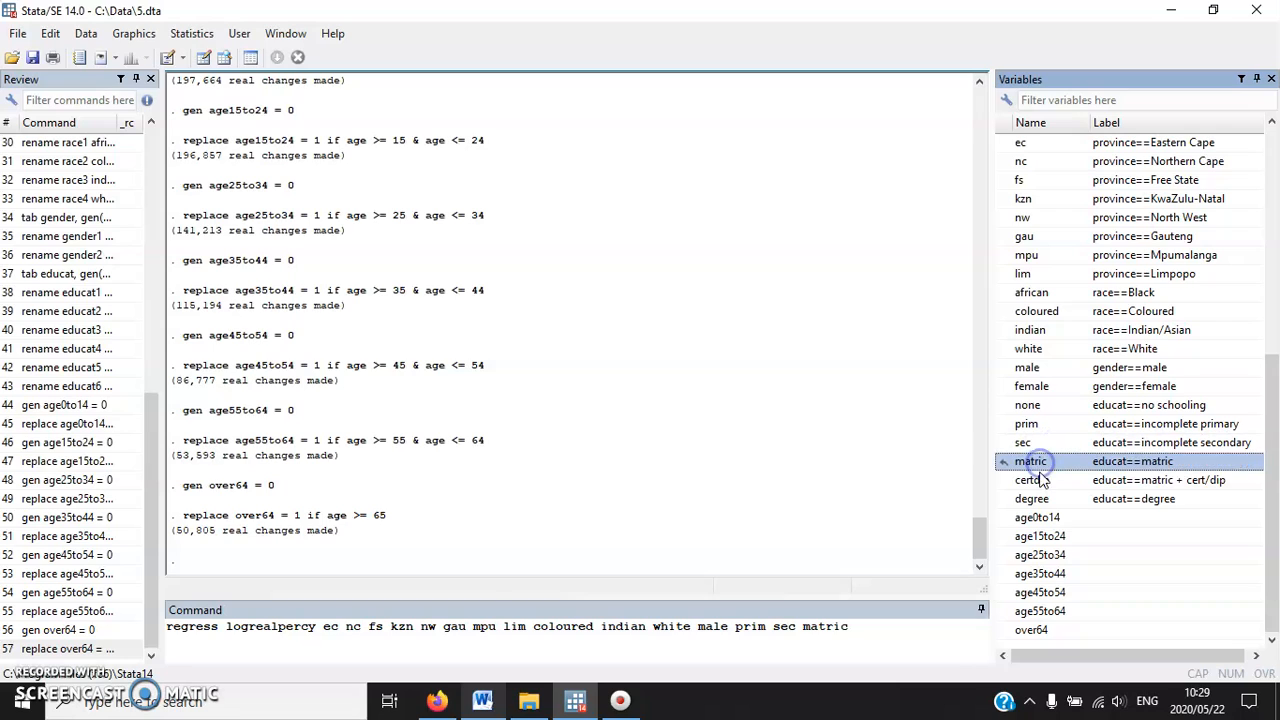
{"action": "double_click", "coordinate": [1045, 480]}
{"action": "double_click", "coordinate": [1034, 499]}
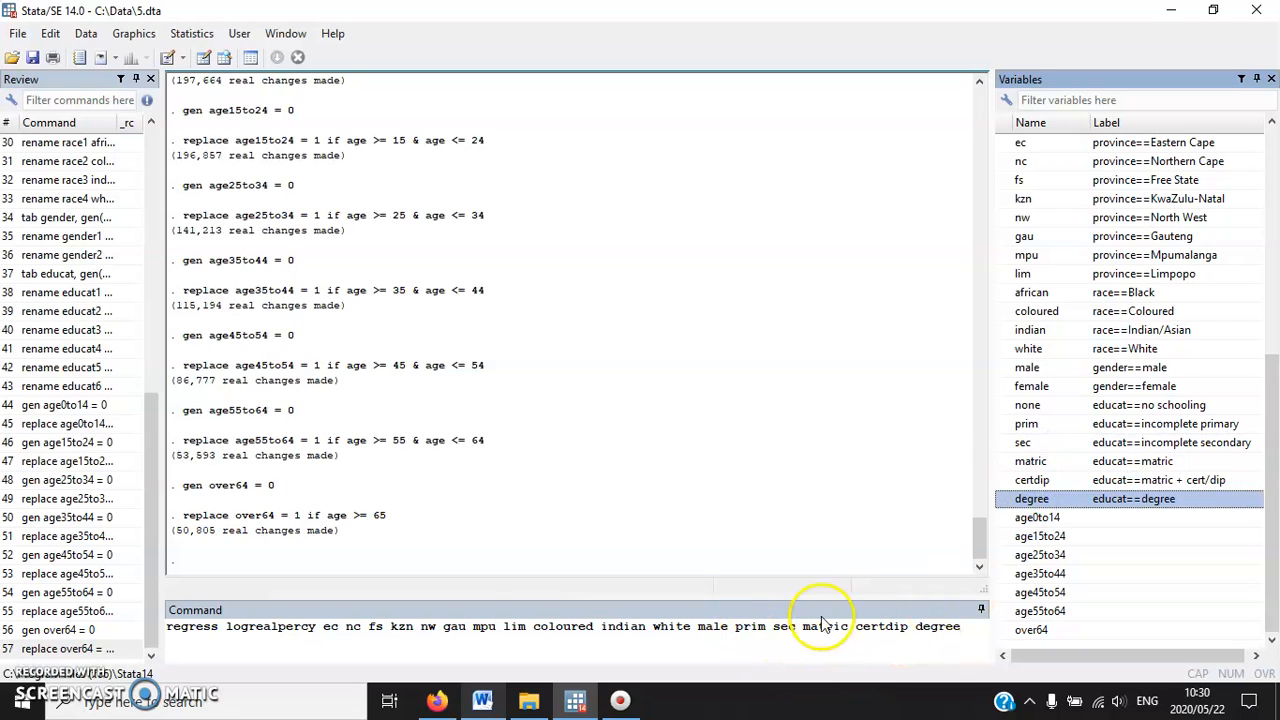
- Check the exercise in Word and add age15to24, age25to34, age35to44, age45to54, age55to64 and over64 to Stata's regress command
{"action": "left_click", "coordinate": [482, 700]}
{"action": "scroll", "coordinate": [530, 500], "scroll_direction": "down", "scroll_amount": 10}
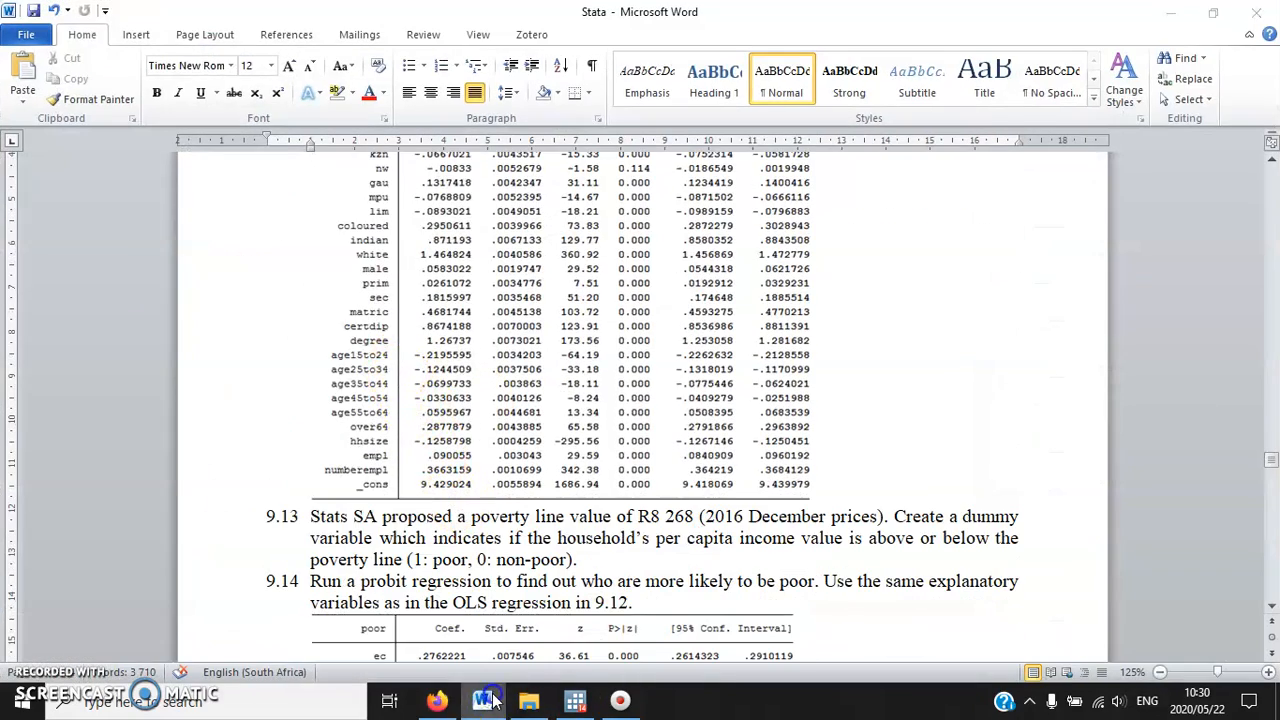
{"action": "left_click", "coordinate": [575, 700]}
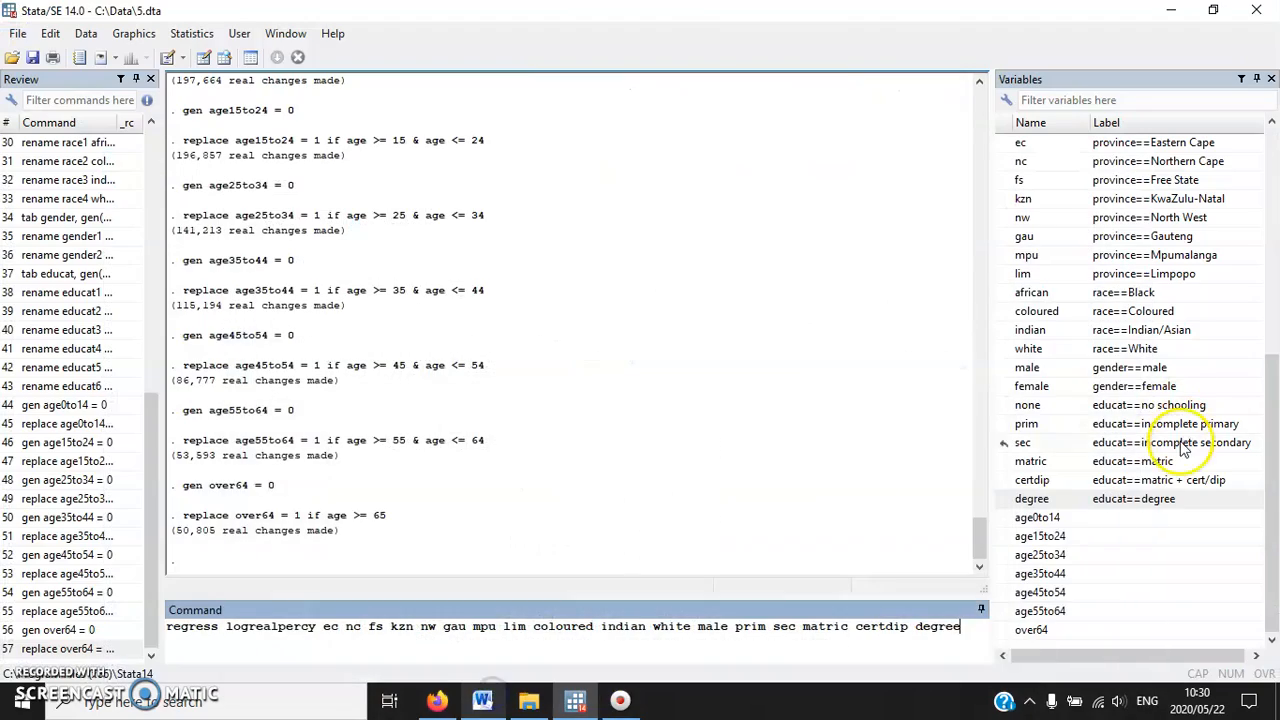
{"action": "left_click", "coordinate": [1040, 536]}
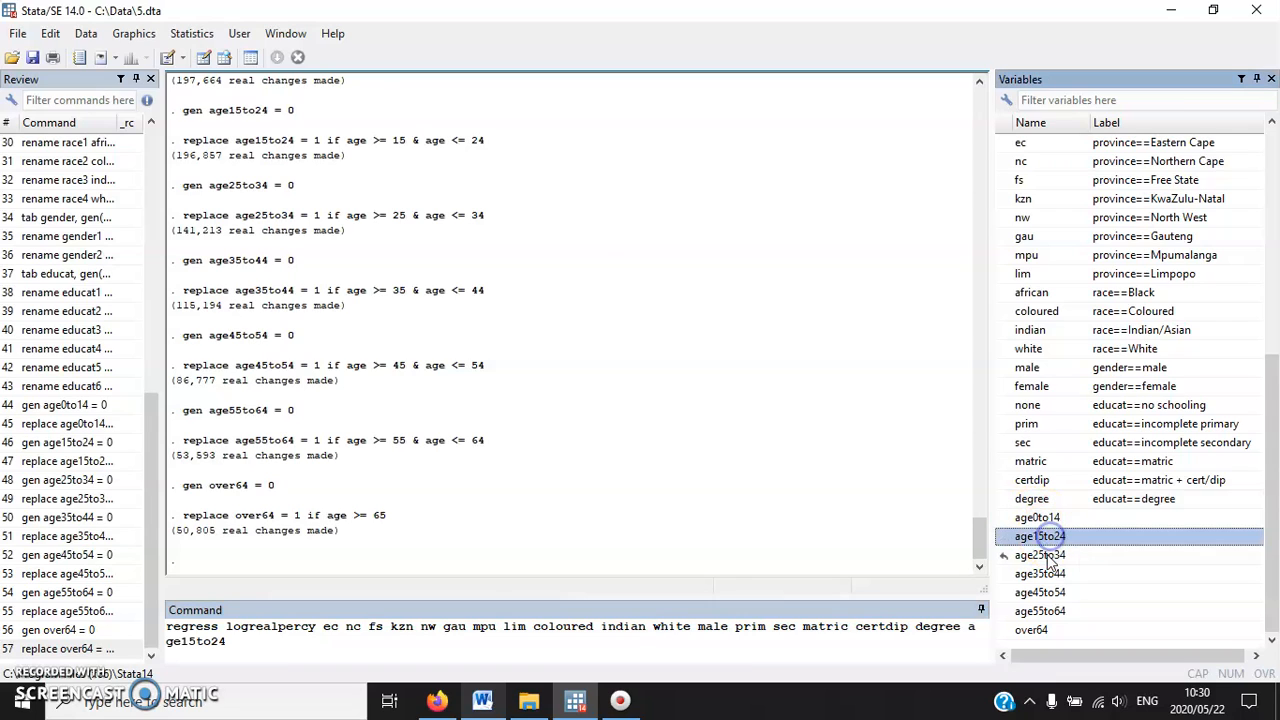
{"action": "left_click", "coordinate": [1040, 555]}
{"action": "left_click", "coordinate": [1040, 573]}
{"action": "left_click", "coordinate": [1045, 593]}
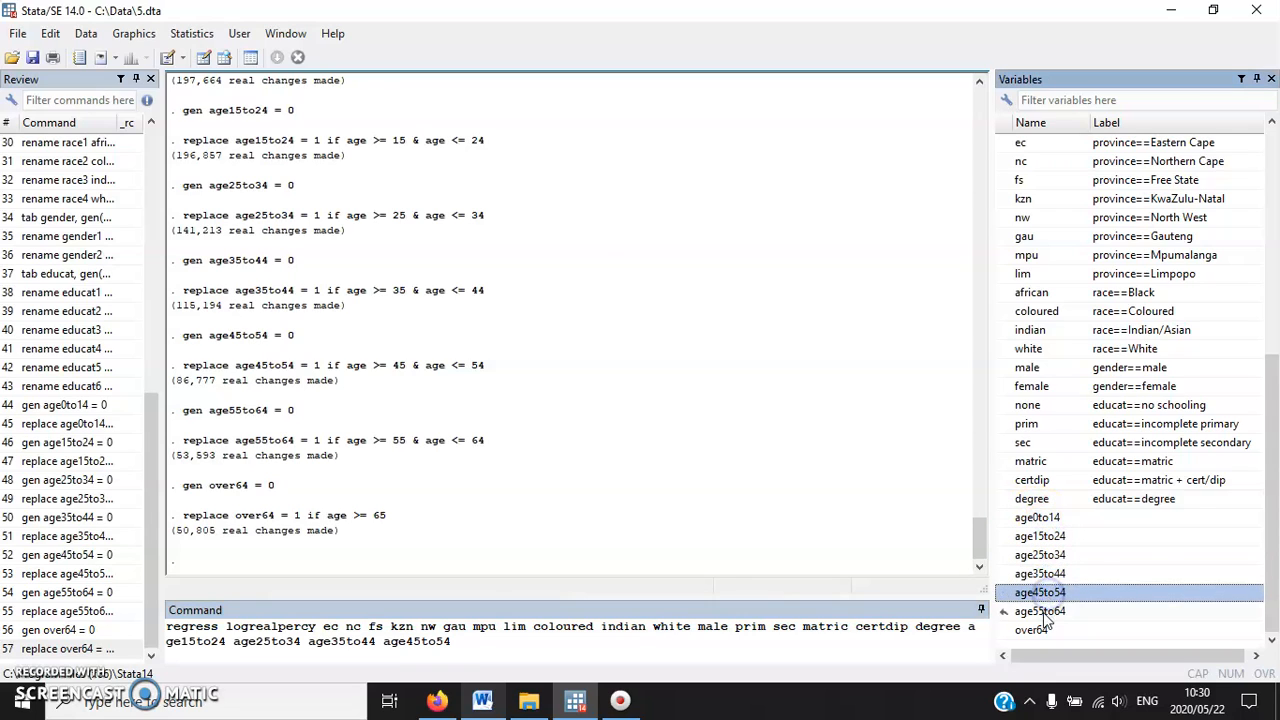
{"action": "left_click", "coordinate": [1040, 611]}
{"action": "left_click", "coordinate": [1040, 630]}
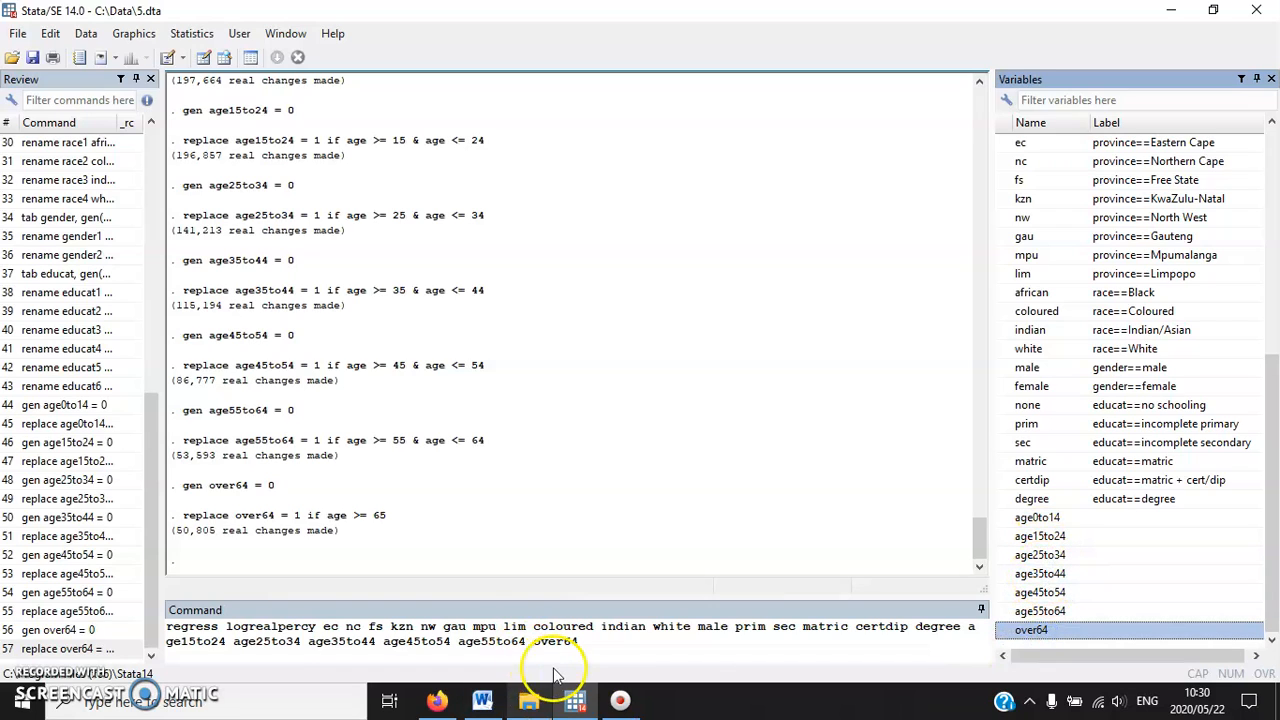
- Check the remaining explanatory variables in Word and add hhsize, empl and numberempl to Stata's regress command
{"action": "left_click", "coordinate": [483, 701]}
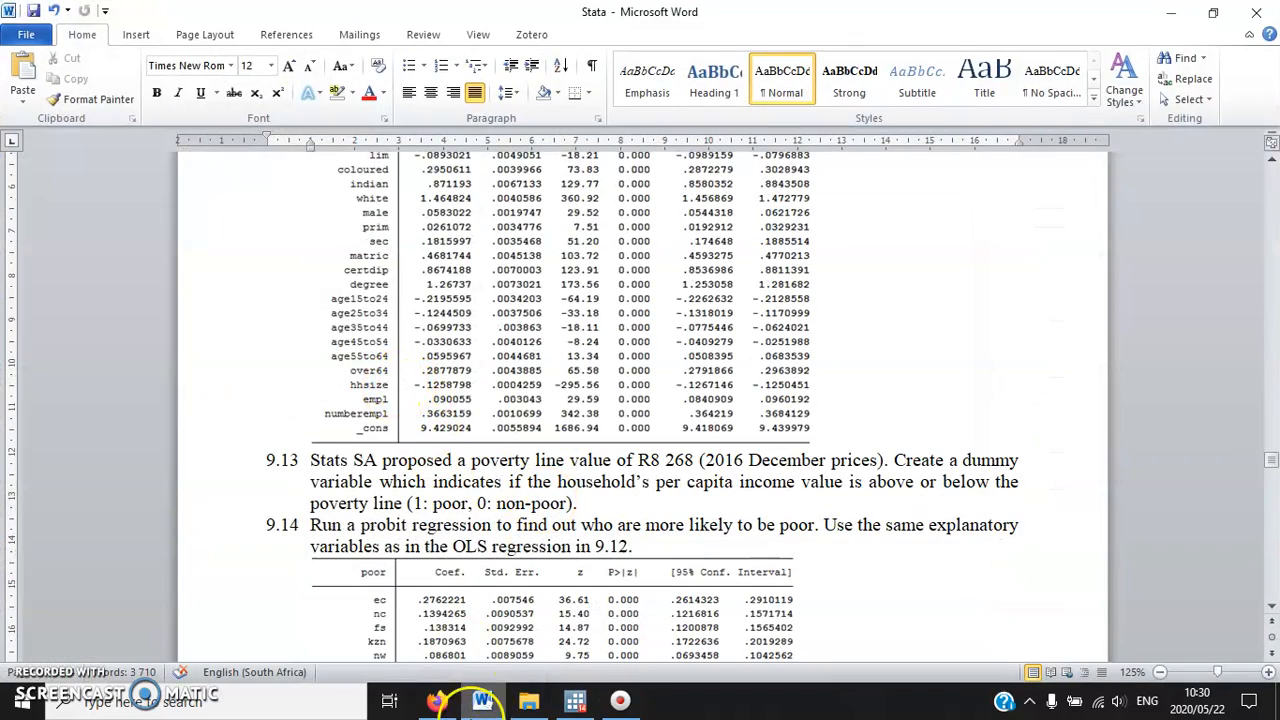
{"action": "left_click", "coordinate": [575, 701]}
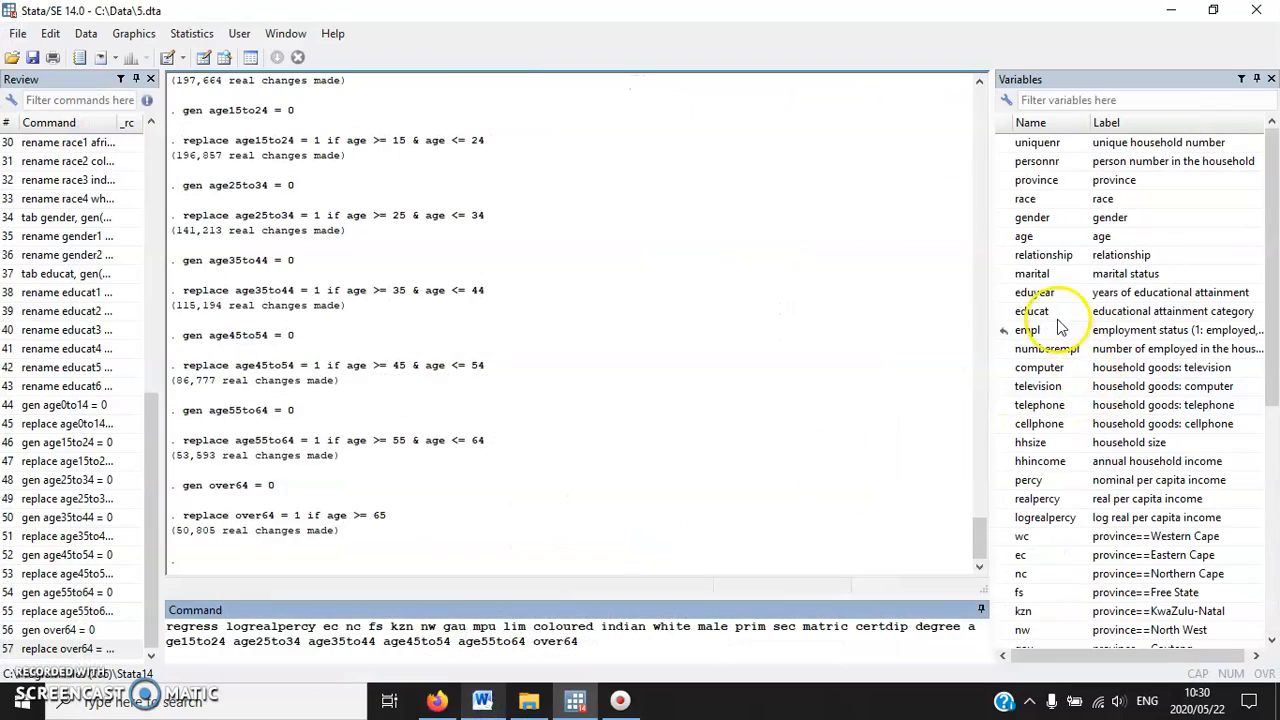
{"action": "double_click", "coordinate": [1035, 443]}
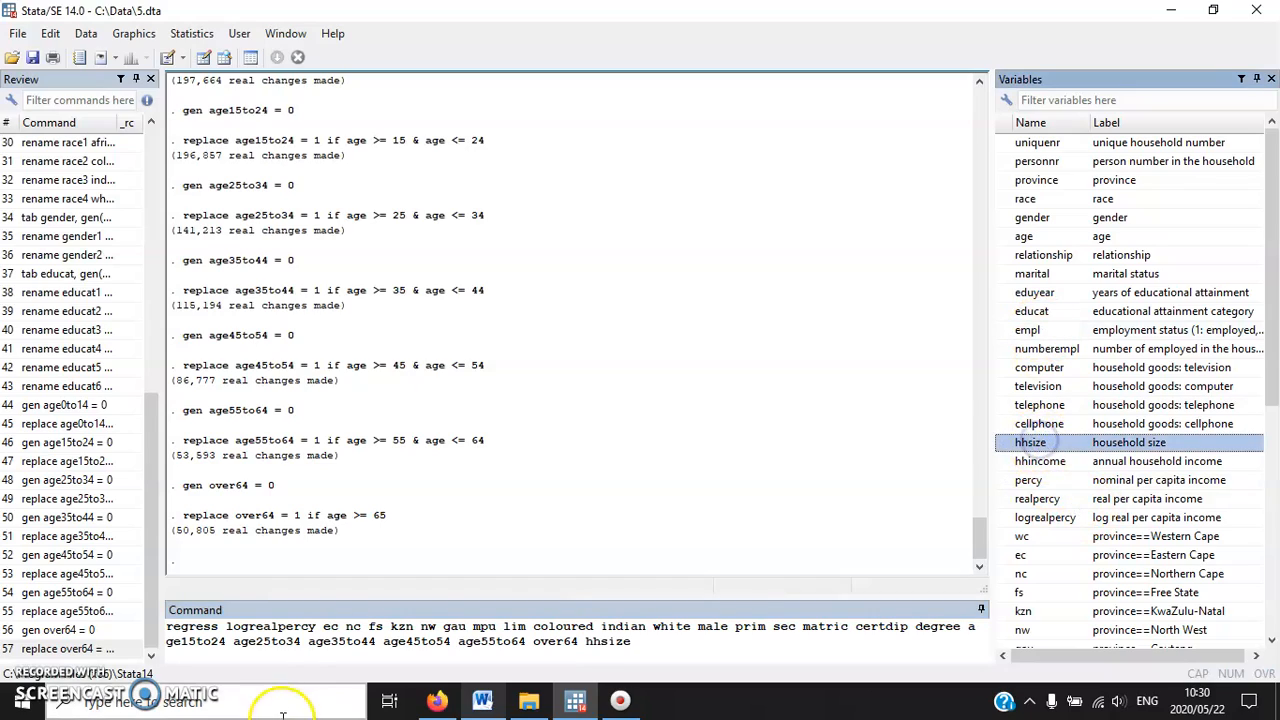
{"action": "left_click", "coordinate": [478, 705]}
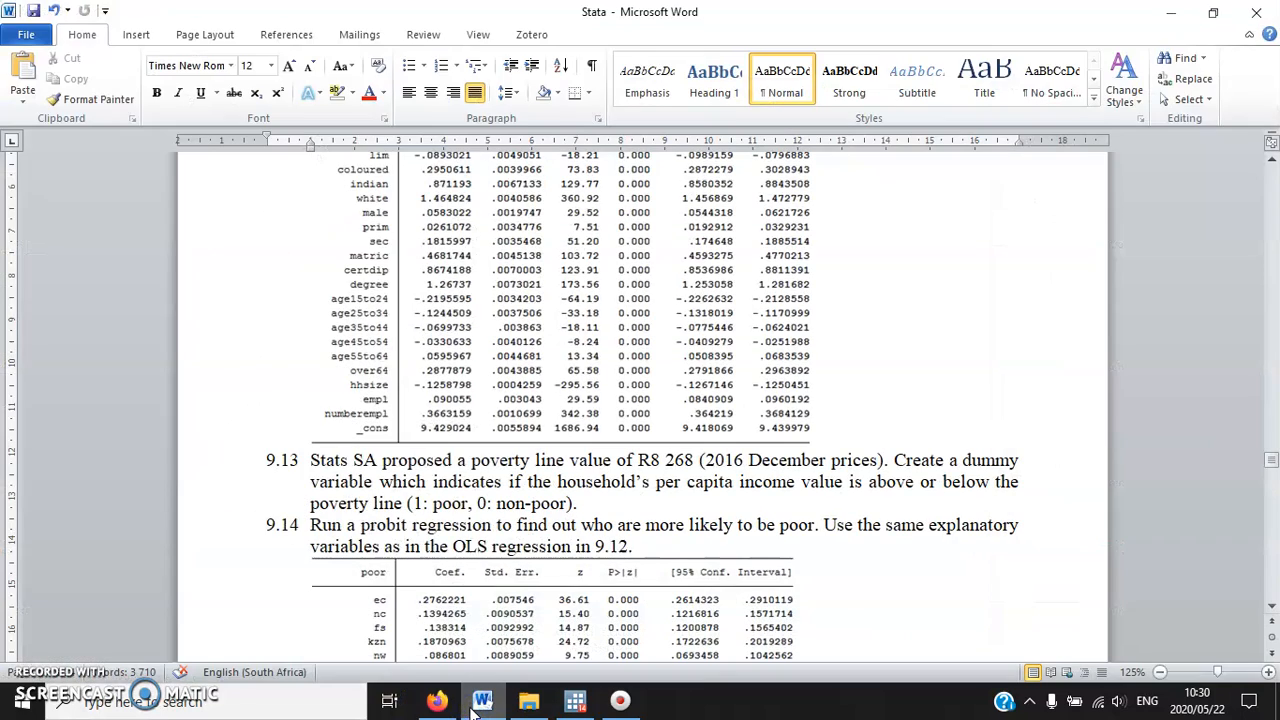
{"action": "left_click", "coordinate": [478, 705]}
{"action": "double_click", "coordinate": [1040, 331]}
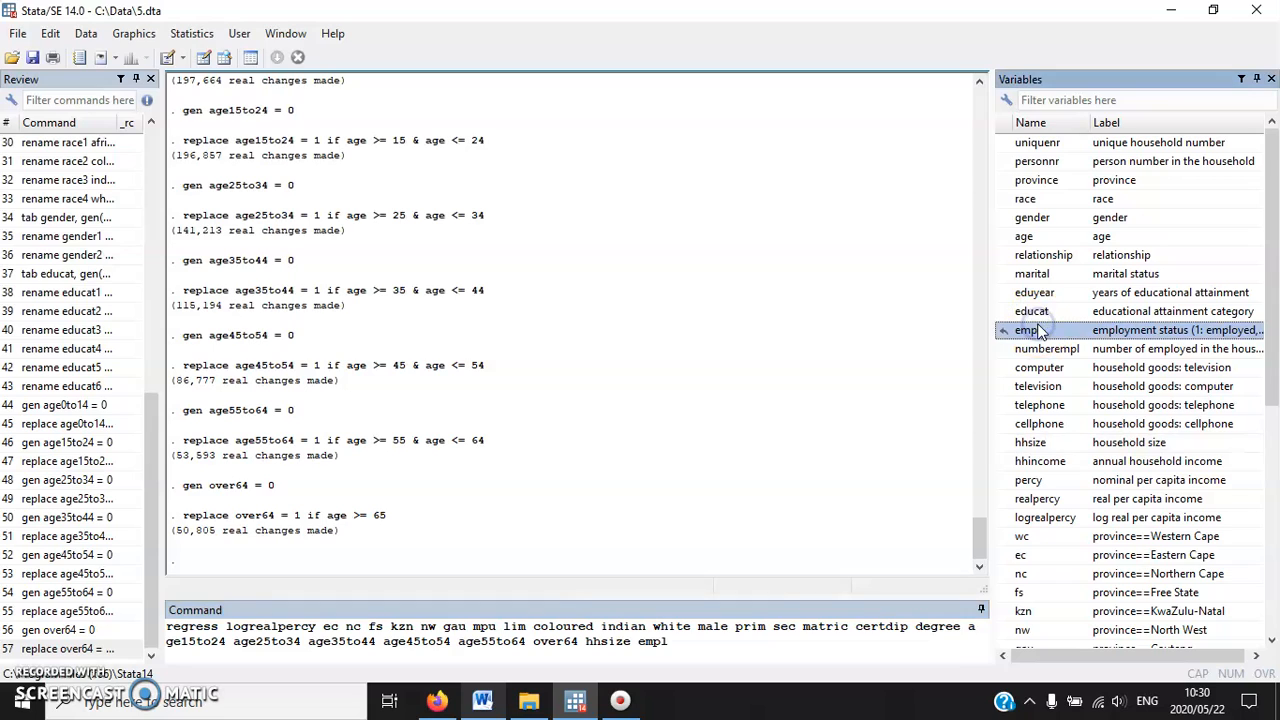
{"action": "double_click", "coordinate": [1055, 352]}
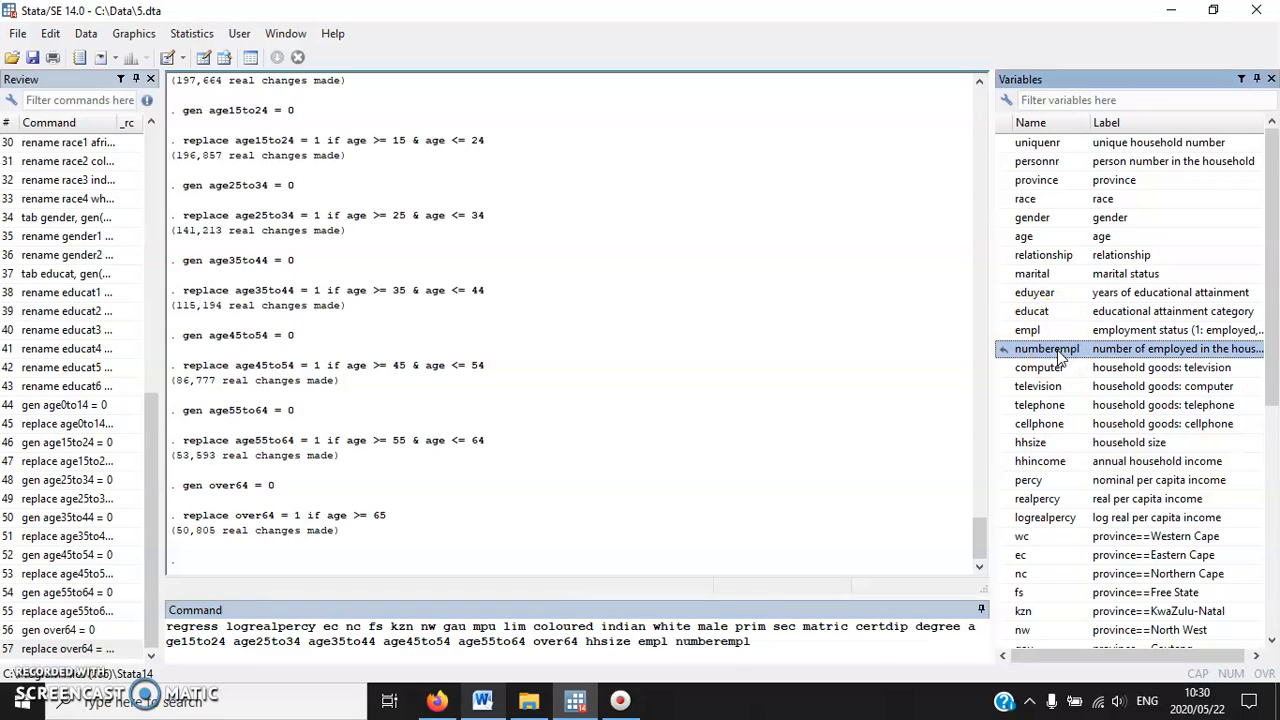
- Run the assembled OLS regression of logrealpercy in Stata and display its complete output
{"action": "left_click", "coordinate": [812, 655]}
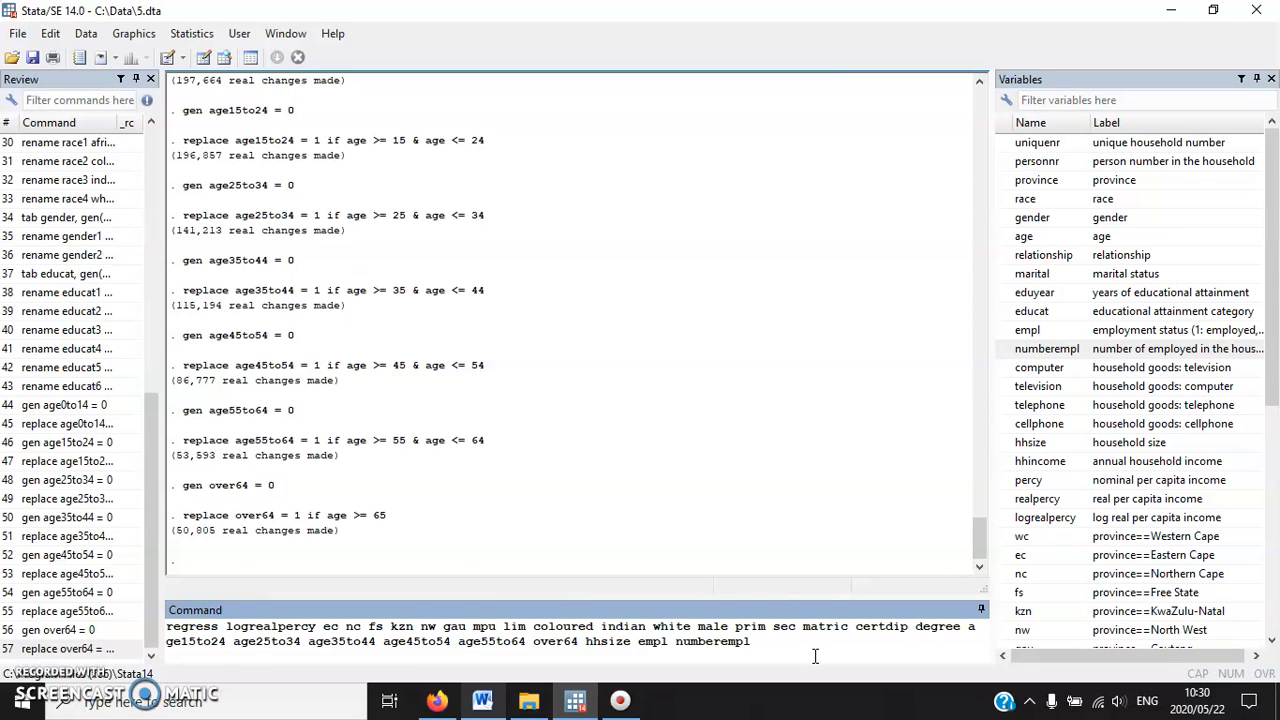
{"action": "key", "text": "Return"}
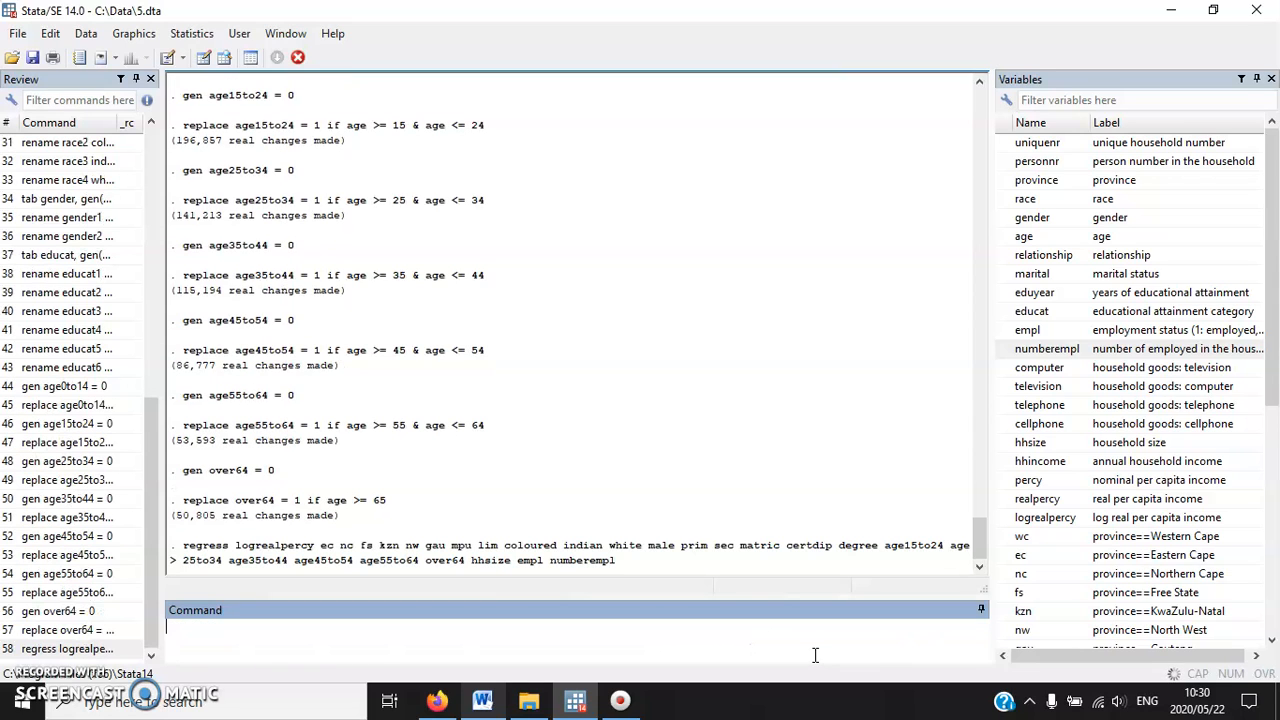
{"action": "left_click", "coordinate": [482, 703]}
{"action": "scroll", "coordinate": [430, 500], "scroll_direction": "up", "scroll_amount": 2}
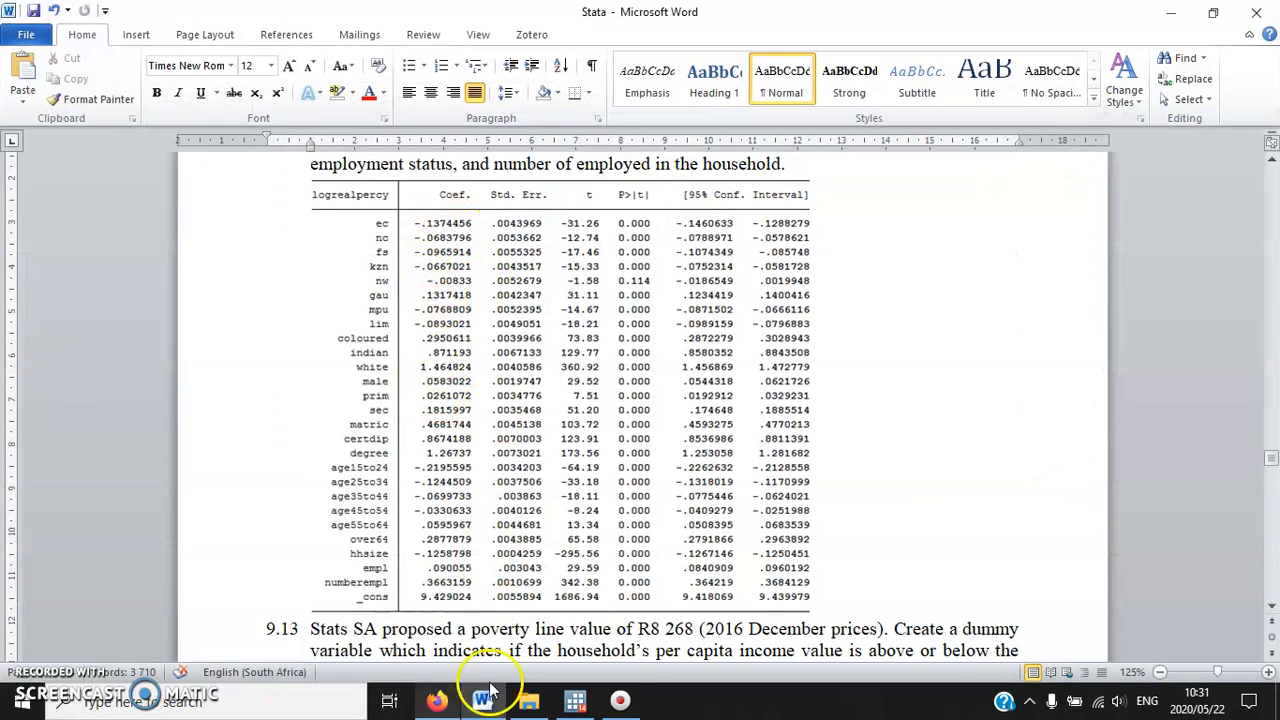
{"action": "left_click", "coordinate": [575, 700]}
{"action": "scroll", "coordinate": [400, 408], "scroll_direction": "up", "scroll_amount": 2}
{"action": "scroll", "coordinate": [412, 425], "scroll_direction": "down", "scroll_amount": 2}
{"action": "key", "text": "space"}
{"action": "left_click", "coordinate": [456, 449]}
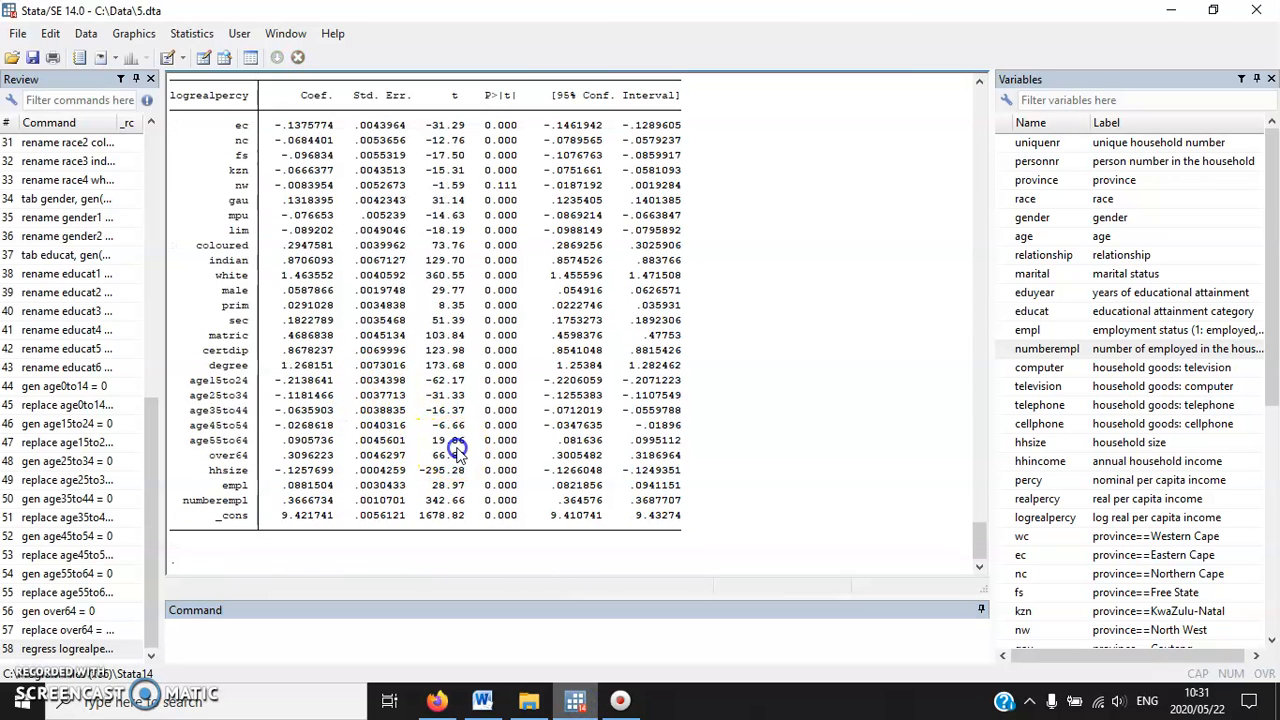
- Compare Stata's OLS regression output with the reference table for exercise 9.12 in Word
{"action": "left_click", "coordinate": [482, 703]}
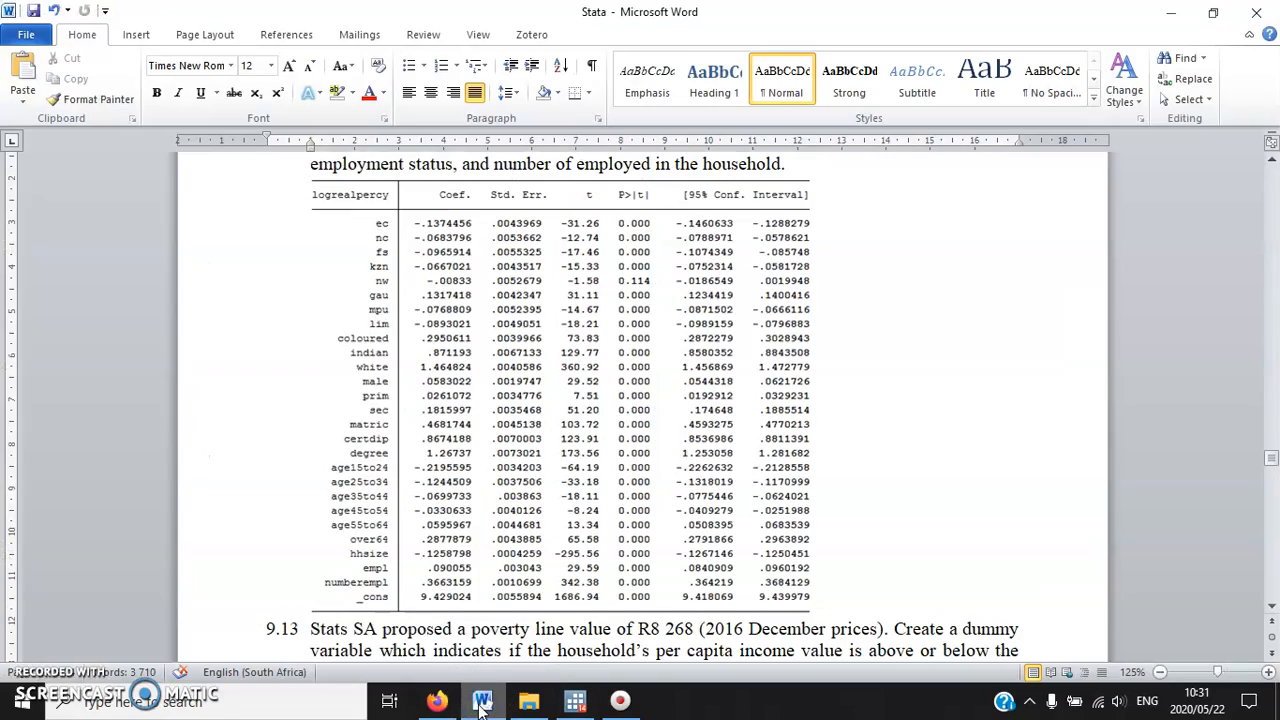
{"action": "left_click", "coordinate": [482, 703]}
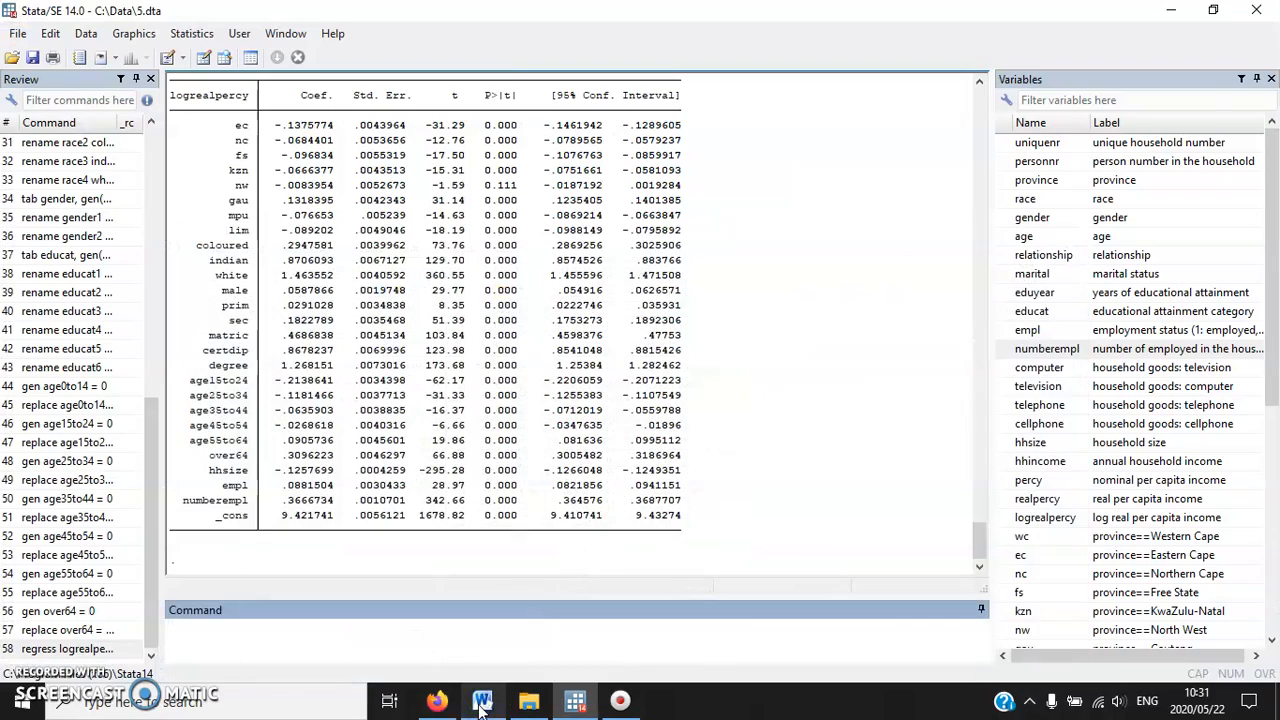
{"action": "left_click", "coordinate": [482, 703]}
{"action": "left_click", "coordinate": [482, 703]}
{"action": "left_click", "coordinate": [482, 703]}
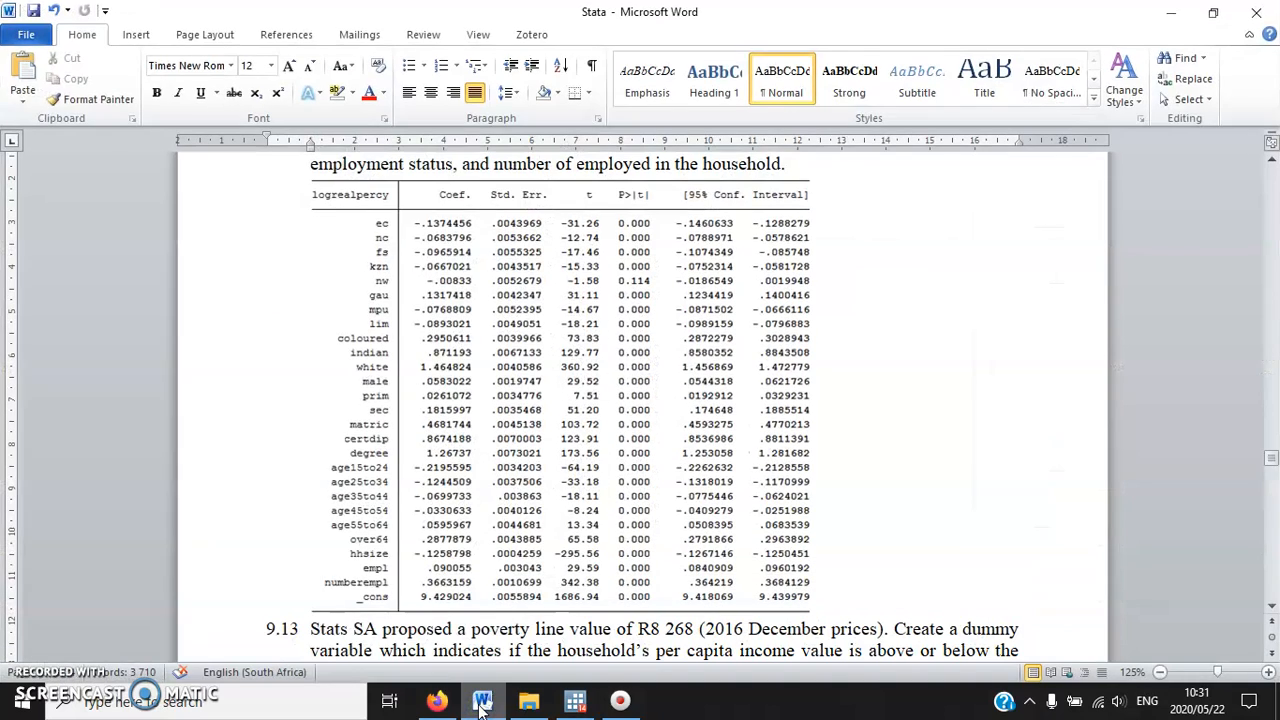
{"action": "left_click", "coordinate": [482, 703]}
{"action": "left_click", "coordinate": [490, 488]}
{"action": "scroll", "coordinate": [495, 495], "scroll_direction": "up", "scroll_amount": 5}
{"action": "scroll", "coordinate": [495, 495], "scroll_direction": "down", "scroll_amount": 5}
{"action": "scroll", "coordinate": [520, 490], "scroll_direction": "up", "scroll_amount": 4}
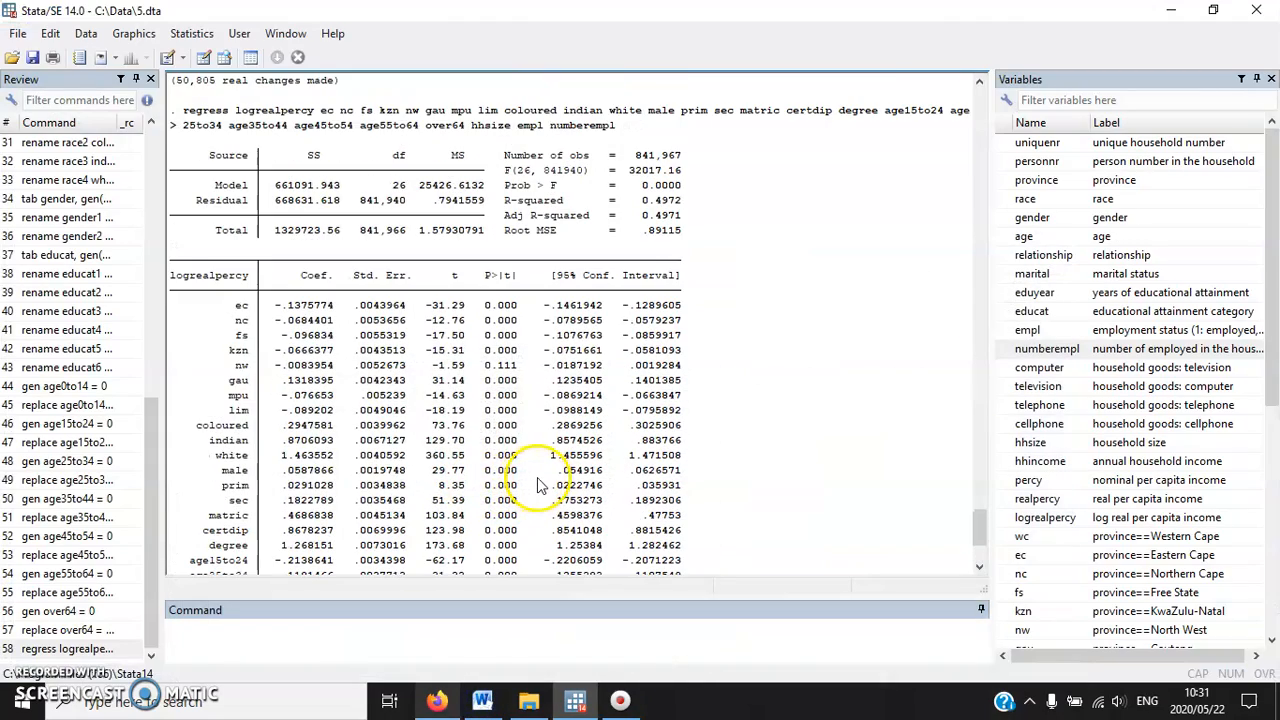
{"action": "scroll", "coordinate": [520, 486], "scroll_direction": "up", "scroll_amount": 1}
{"action": "scroll", "coordinate": [535, 486], "scroll_direction": "down", "scroll_amount": 5}
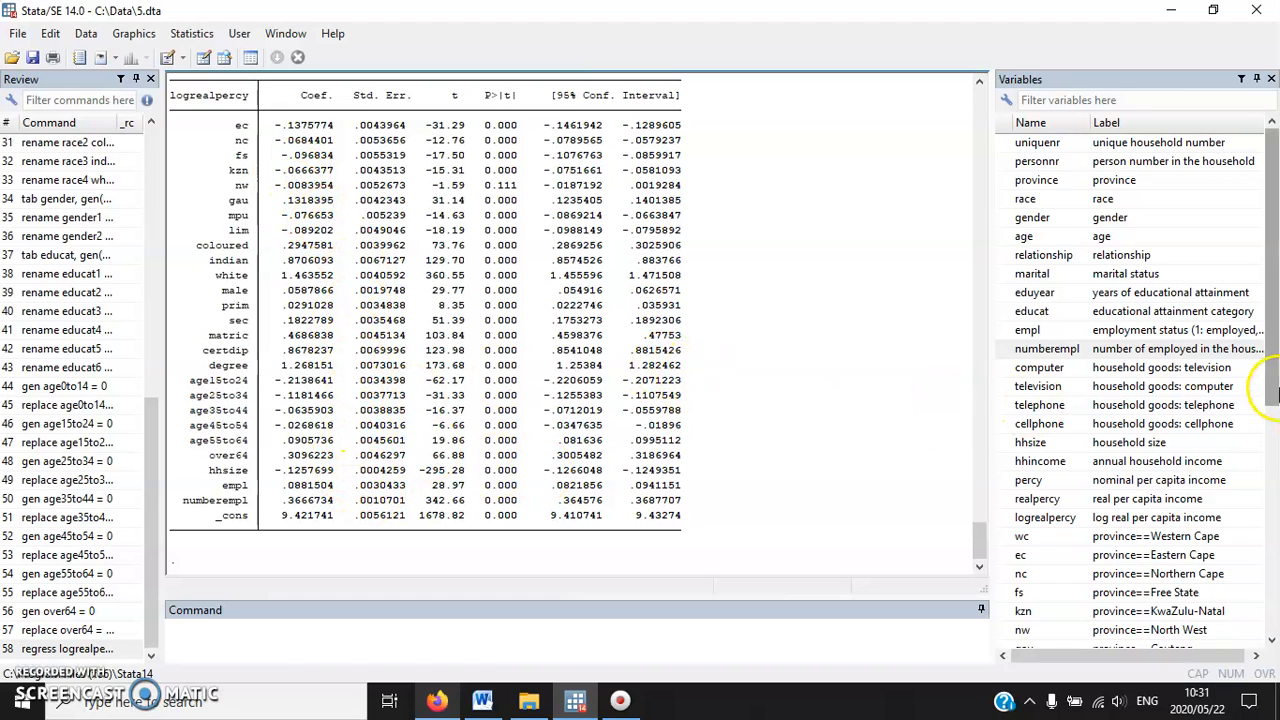
- Read exercise 9.13 in Word and create a dummy poor in Stata, set to 0 and replaced with 1 if realpercy < 8268
{"action": "scroll", "coordinate": [1272, 395], "scroll_direction": "down", "scroll_amount": 6}
{"action": "left_click", "coordinate": [482, 700]}
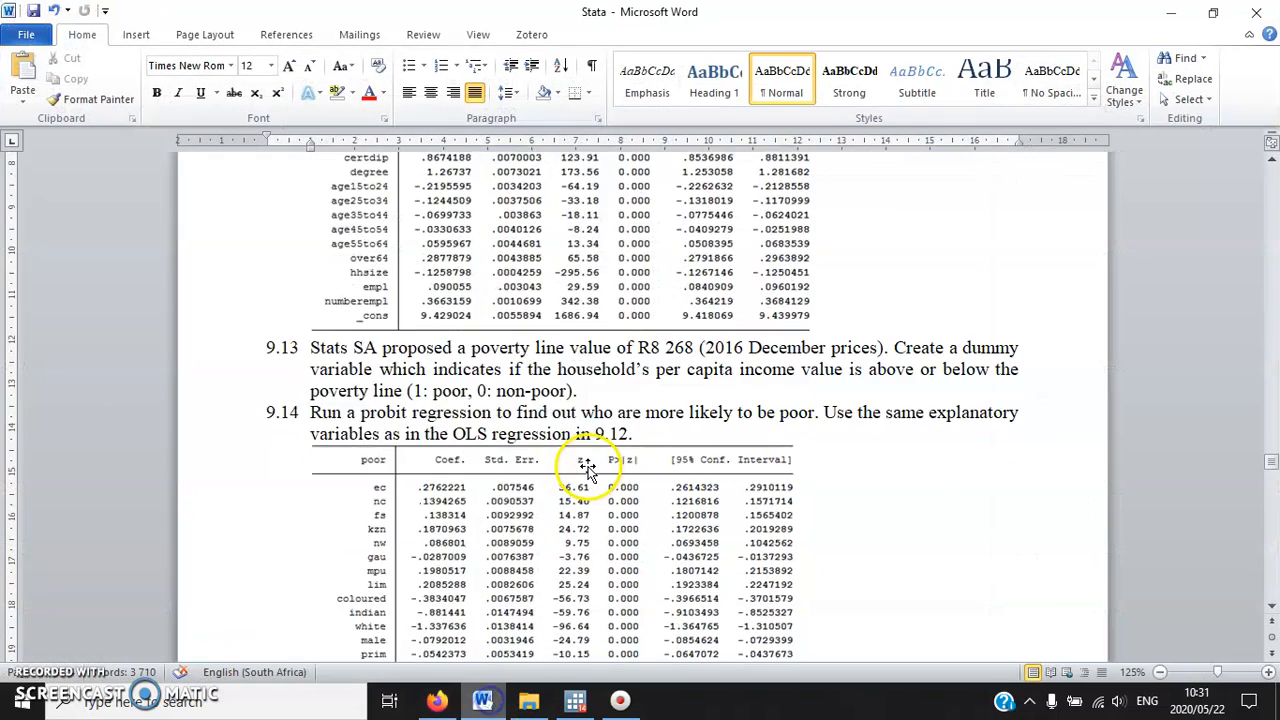
{"action": "scroll", "coordinate": [587, 470], "scroll_direction": "down", "scroll_amount": 2}
{"action": "left_click_drag", "start_coordinate": [643, 235], "coordinate": [690, 240]}
{"action": "left_click", "coordinate": [670, 272]}
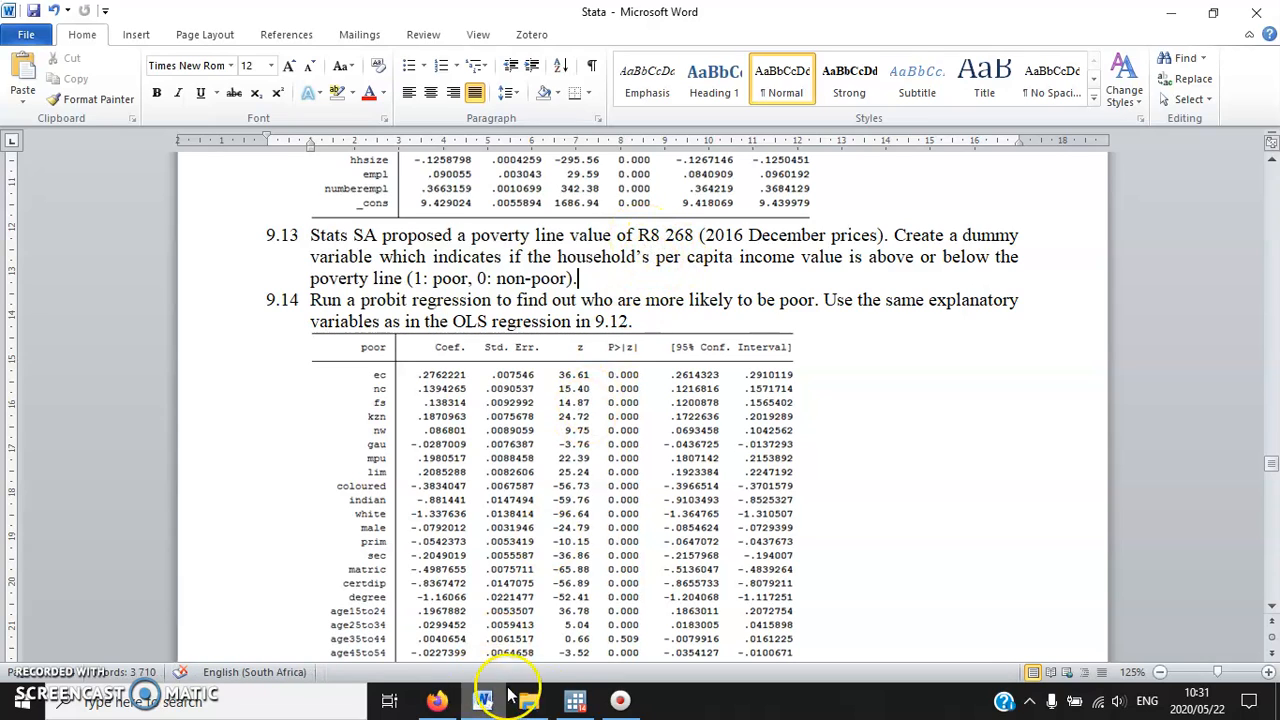
{"action": "left_click", "coordinate": [575, 701]}
{"action": "left_click", "coordinate": [329, 637]}
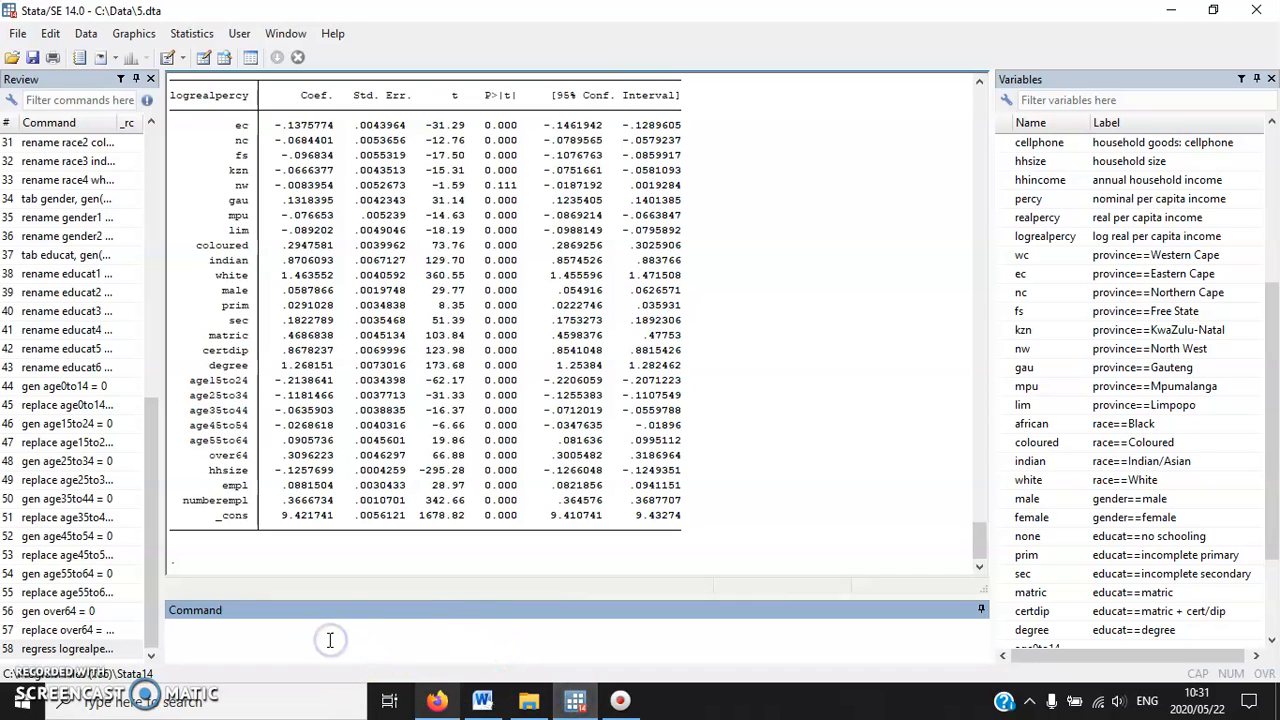
{"action": "type", "text": "gen poor = 0"}
{"action": "key", "text": "Return"}
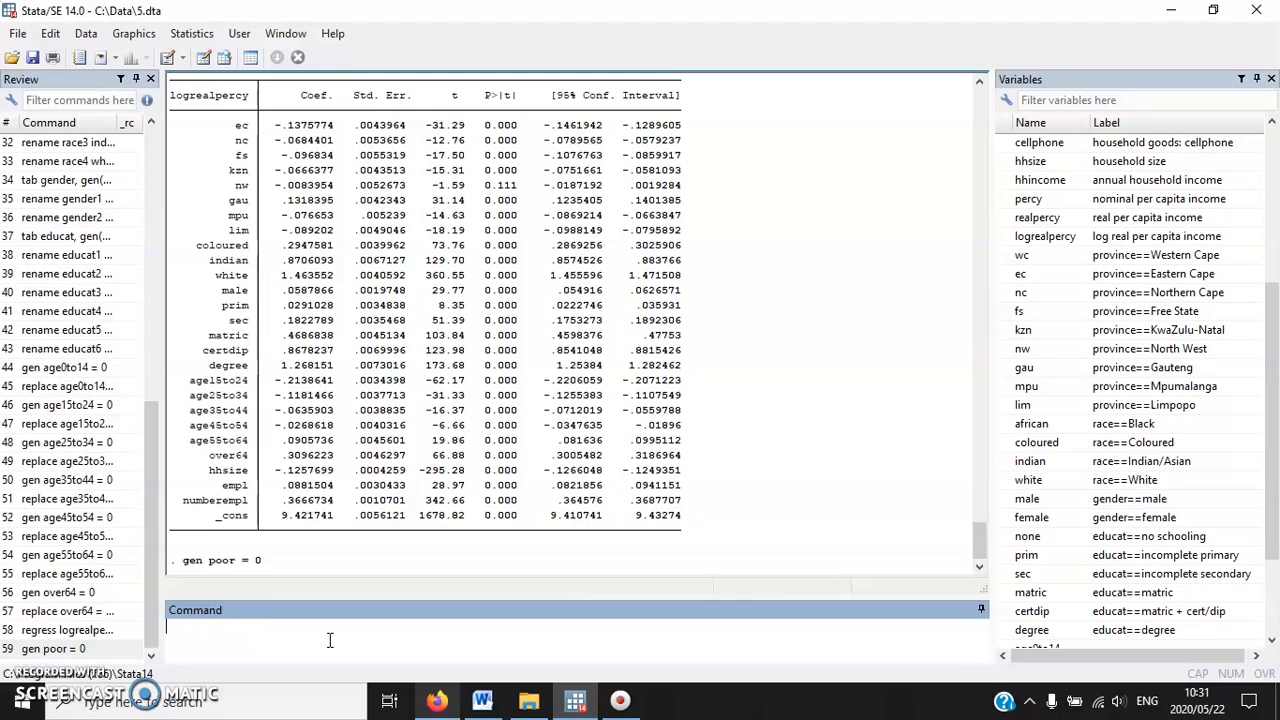
{"action": "type", "text": "replace poor = 1 if realpercy < 8268"}
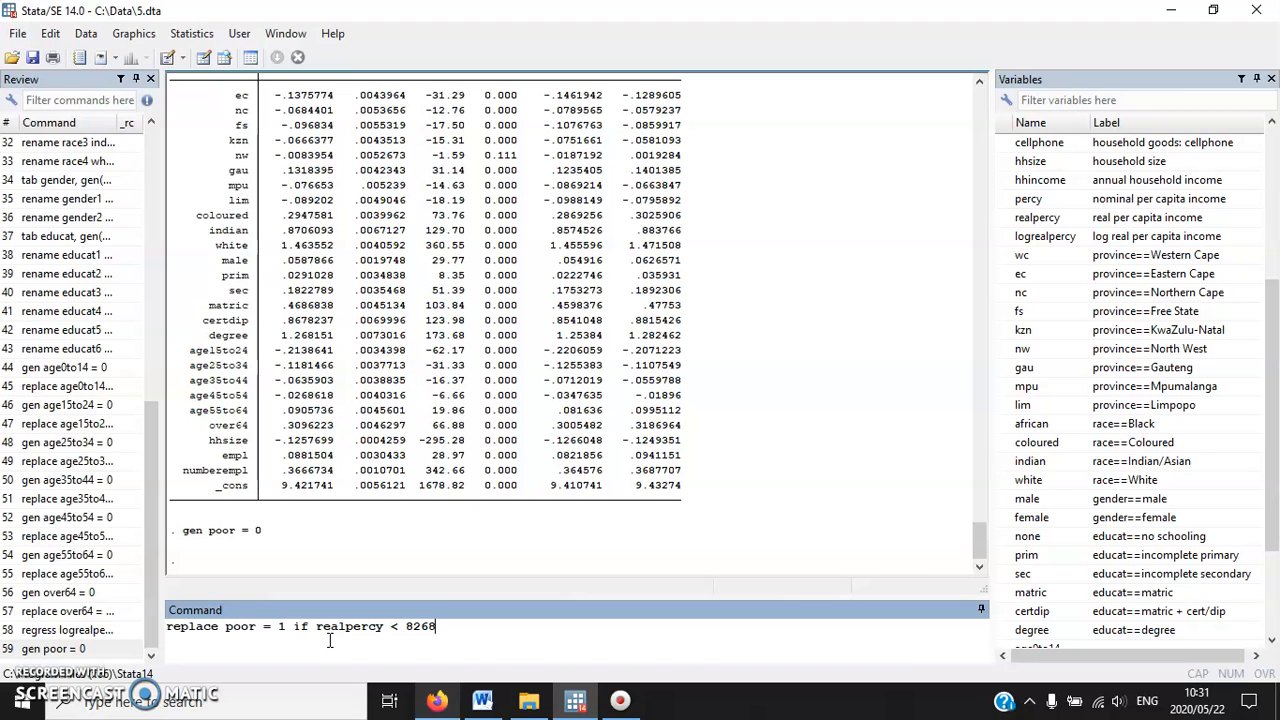
{"action": "key", "text": "Return"}
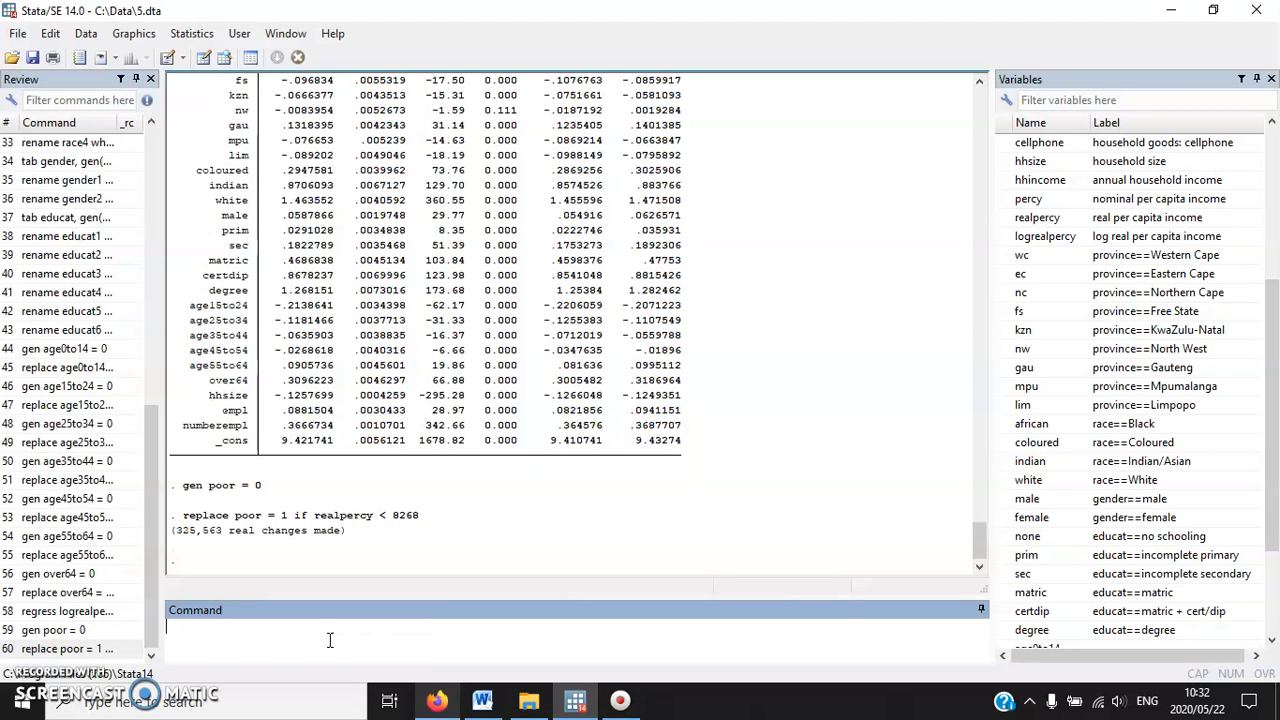
- Tabulate poor in Stata and highlight the percentage of people classified as poor
{"action": "left_click", "coordinate": [483, 701]}
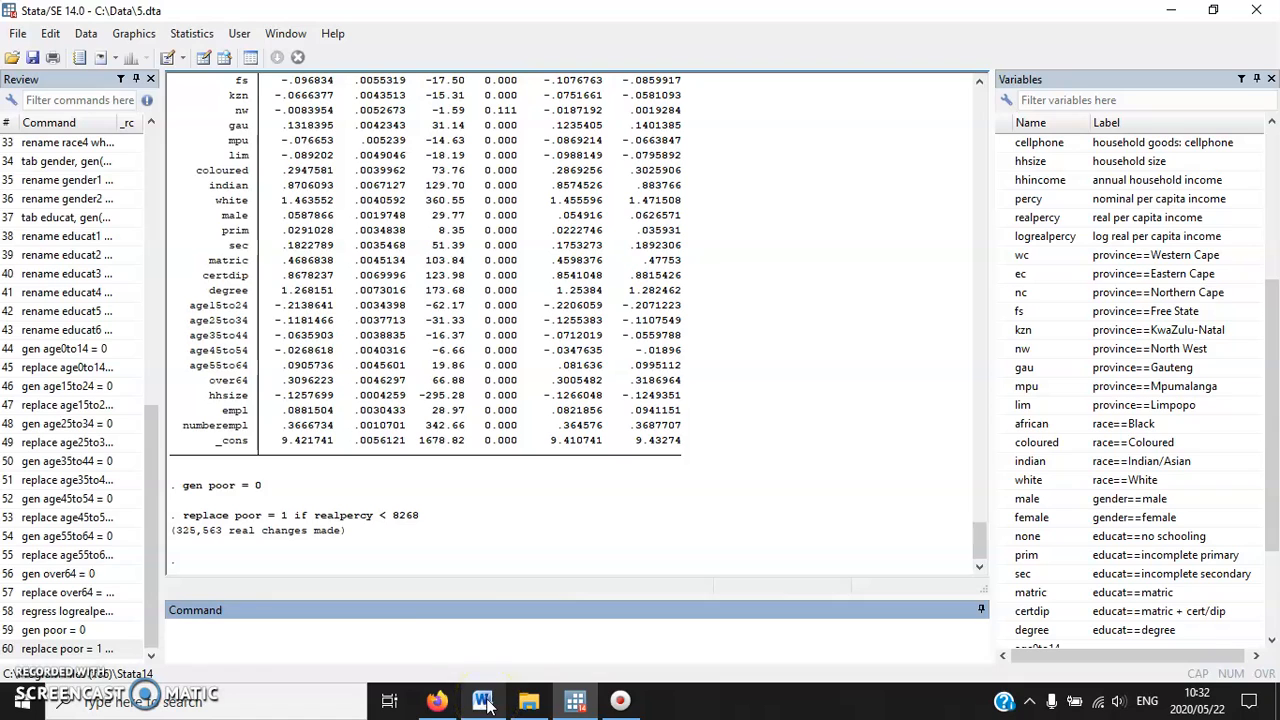
{"action": "type", "text": "tab p"}
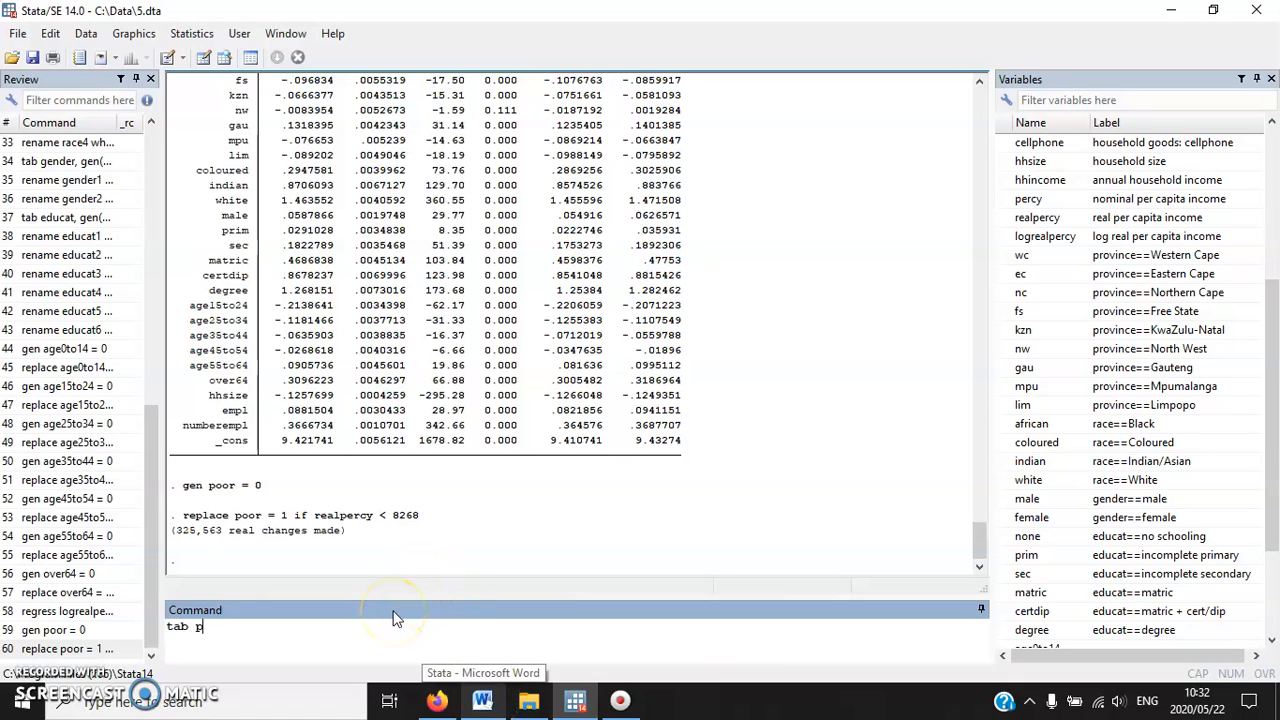
{"action": "type", "text": "oor"}
{"action": "key", "text": "Return"}
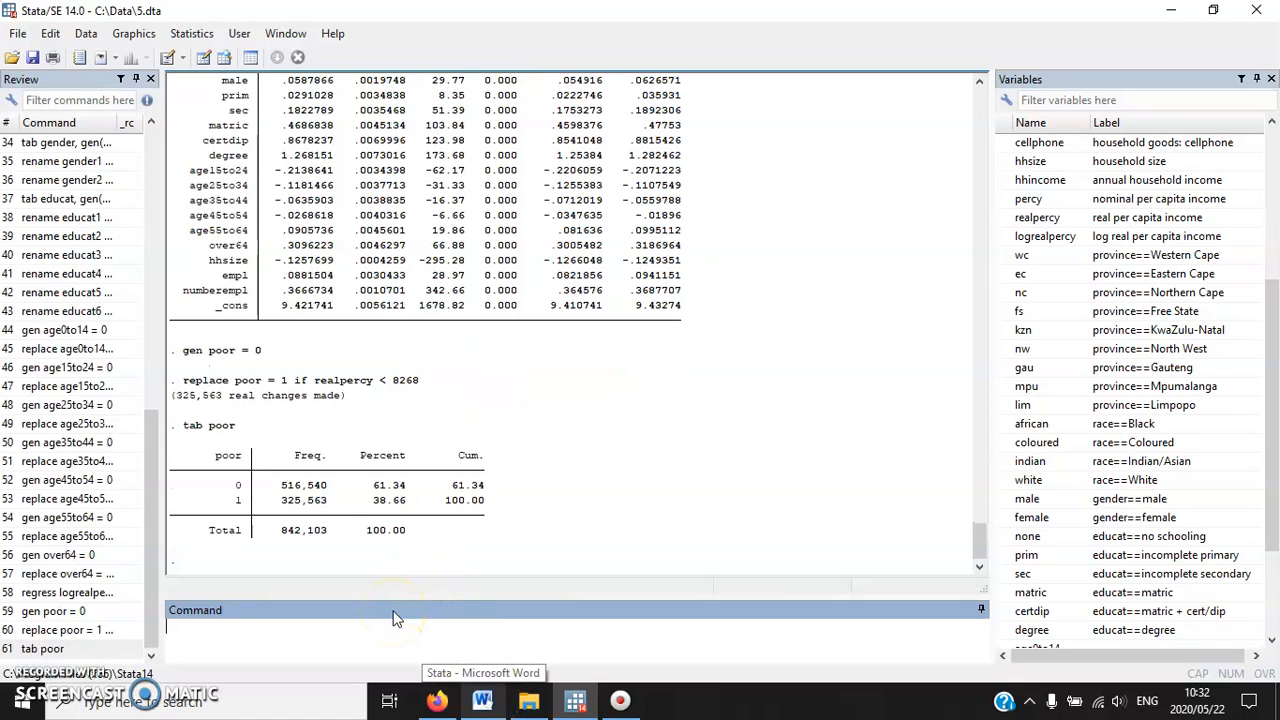
{"action": "left_click_drag", "start_coordinate": [372, 500], "coordinate": [417, 505]}
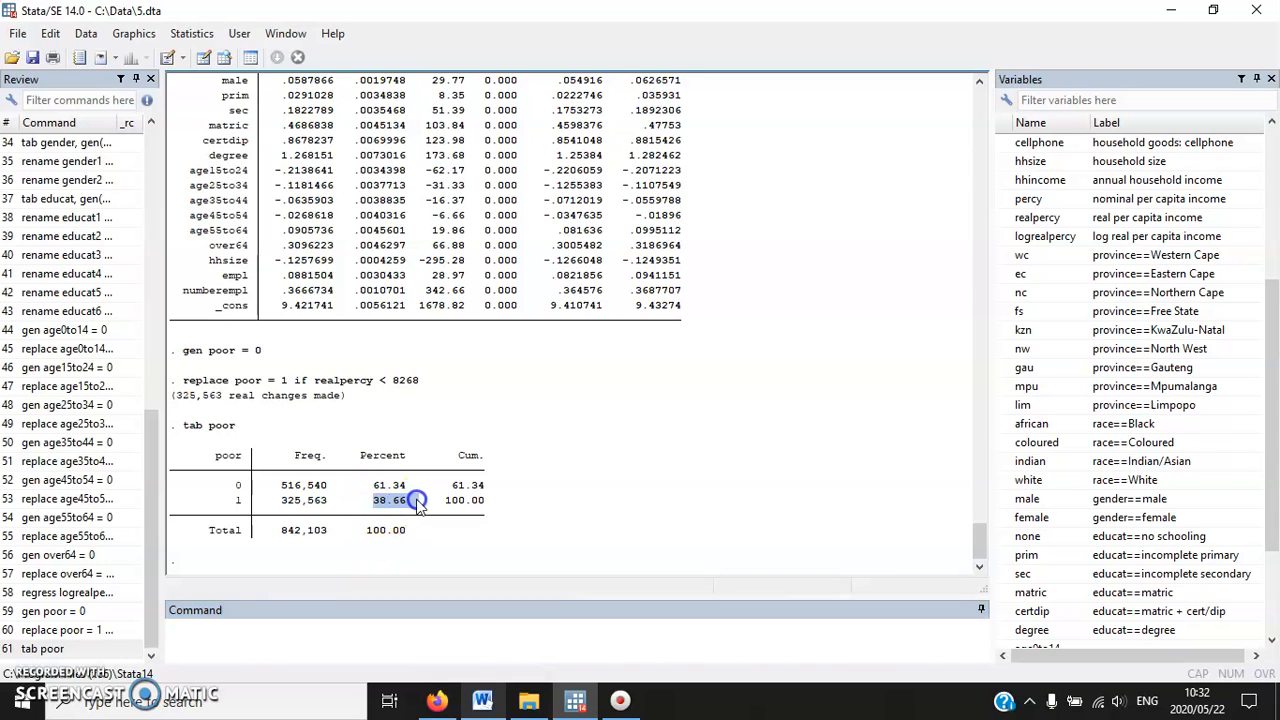
{"action": "left_click_drag", "start_coordinate": [276, 530], "coordinate": [418, 505]}
- Review exercise 9.14's probit table in Word and recall the earlier regress logrealpercy command in Stata
{"action": "left_click", "coordinate": [484, 700]}
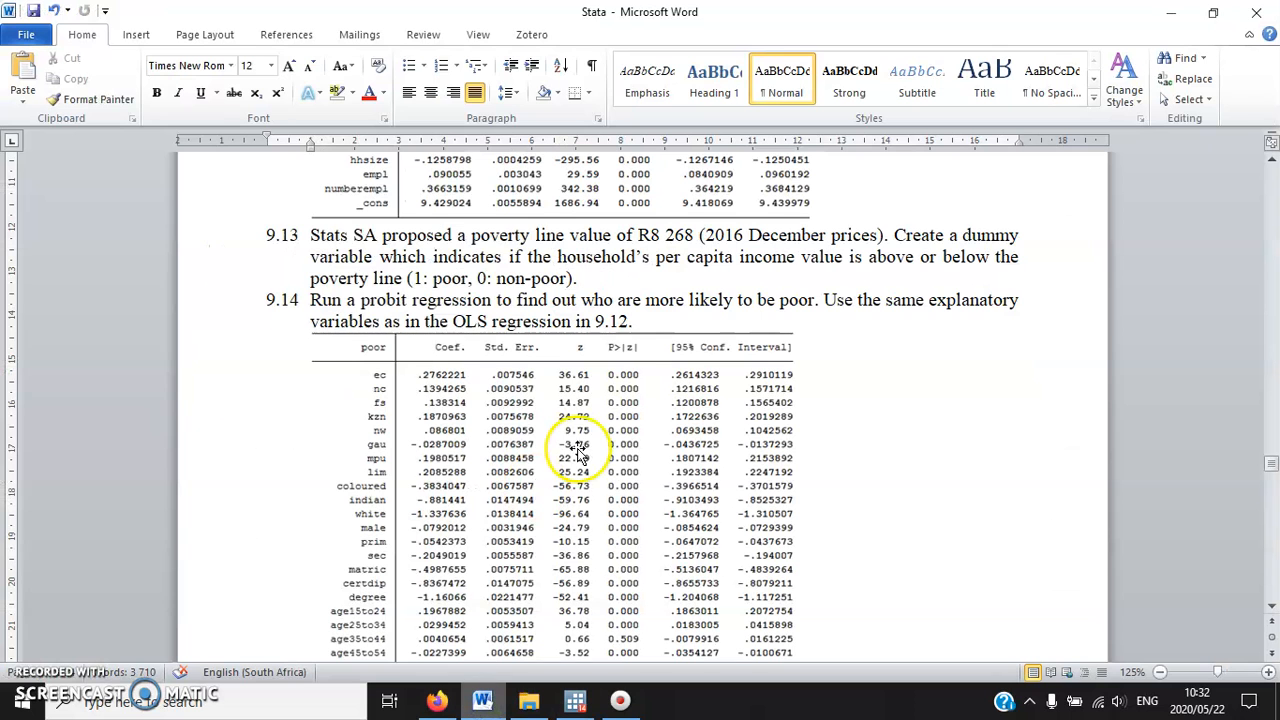
{"action": "scroll", "coordinate": [578, 455], "scroll_direction": "up", "scroll_amount": 1}
{"action": "scroll", "coordinate": [578, 455], "scroll_direction": "down", "scroll_amount": 4}
{"action": "scroll", "coordinate": [420, 212], "scroll_direction": "down", "scroll_amount": 1}
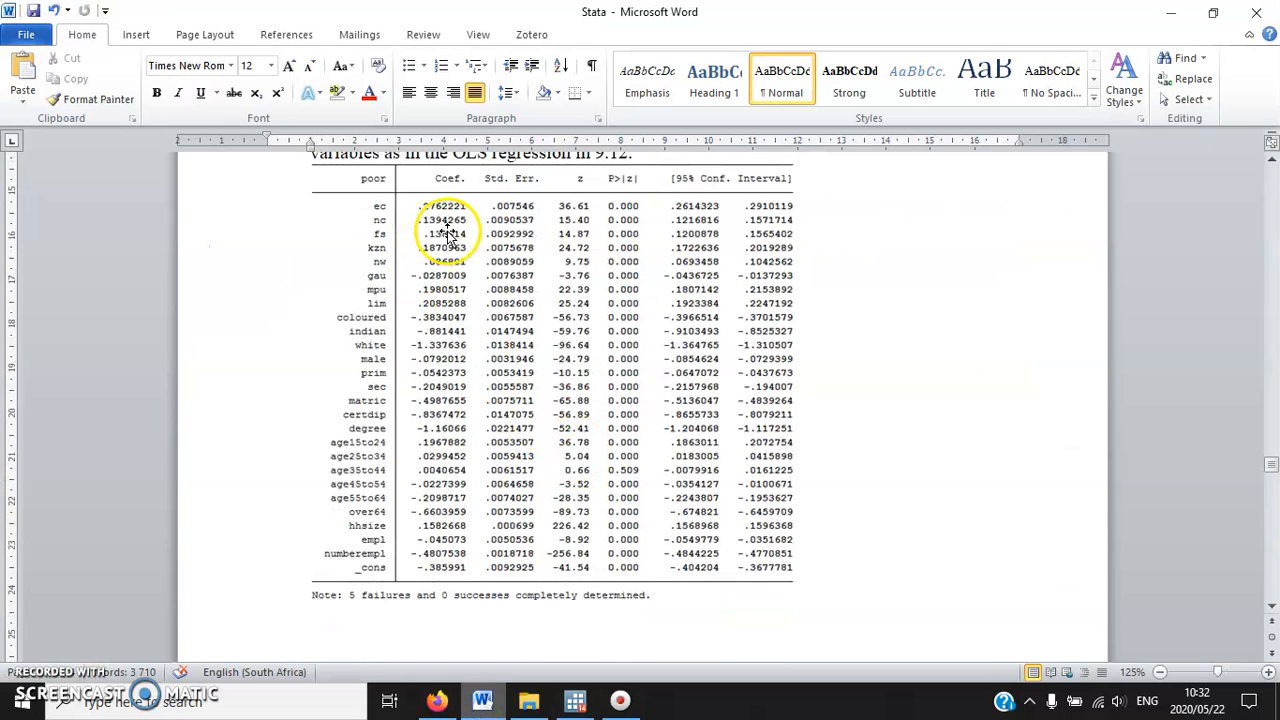
{"action": "left_click", "coordinate": [437, 700]}
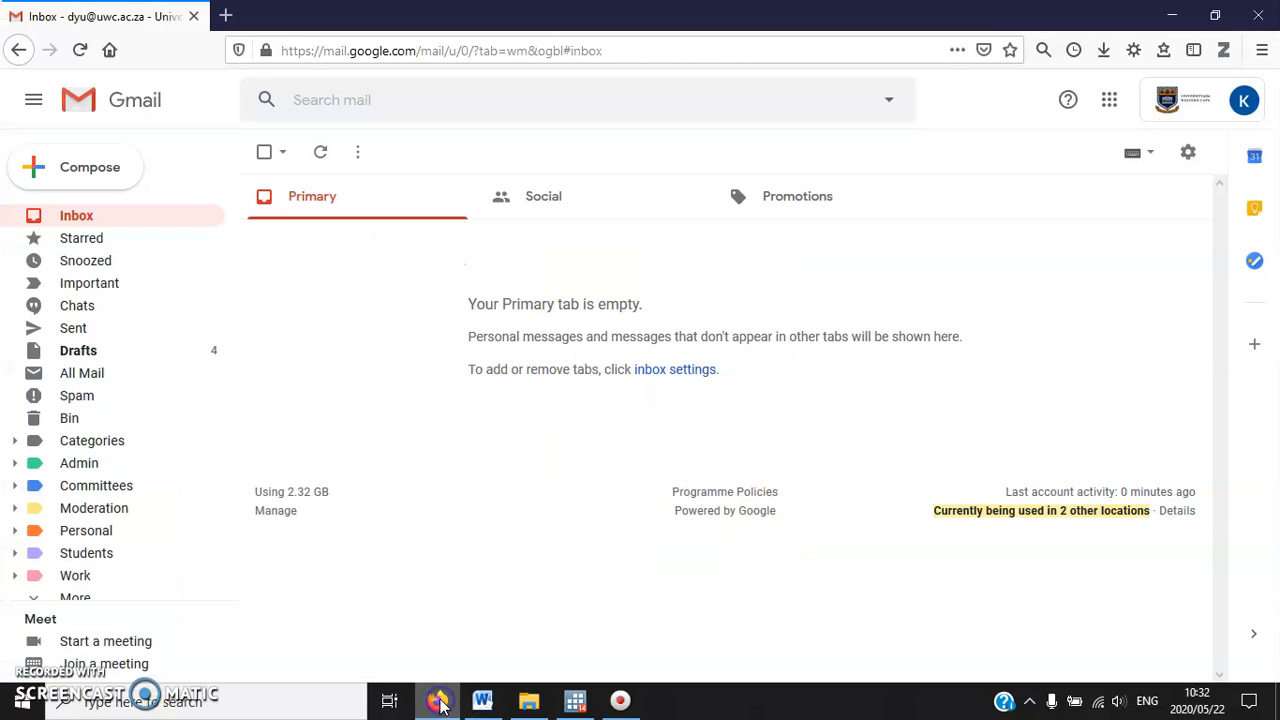
{"action": "left_click", "coordinate": [575, 700]}
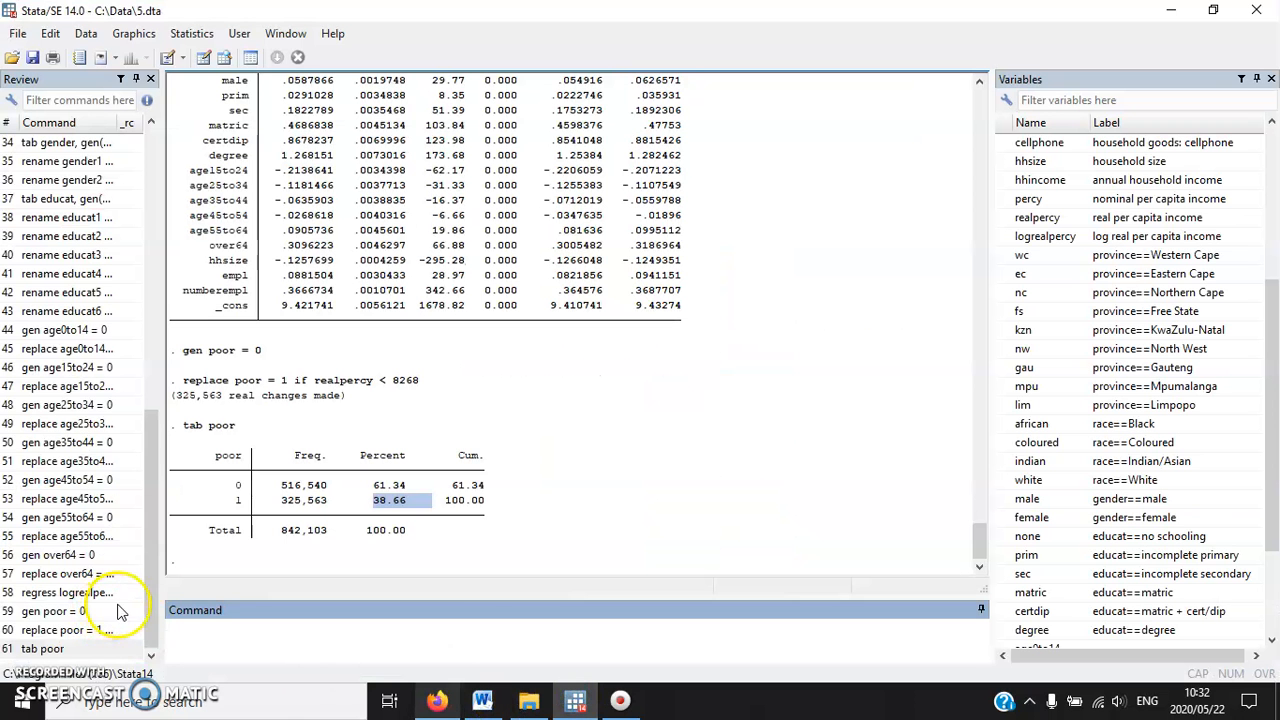
{"action": "left_click", "coordinate": [62, 596]}
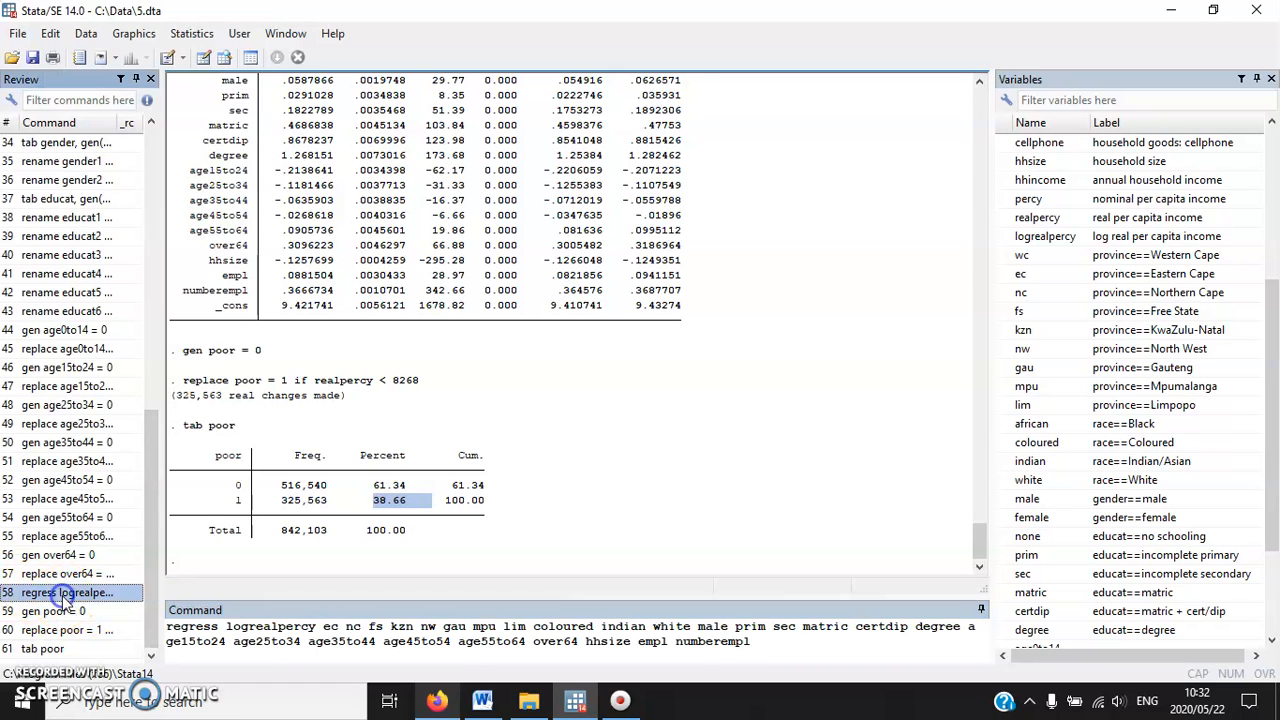
- Replace regress logrealpercy with probit poor in the recalled command, run it and display the complete output
{"action": "left_click", "coordinate": [318, 626]}
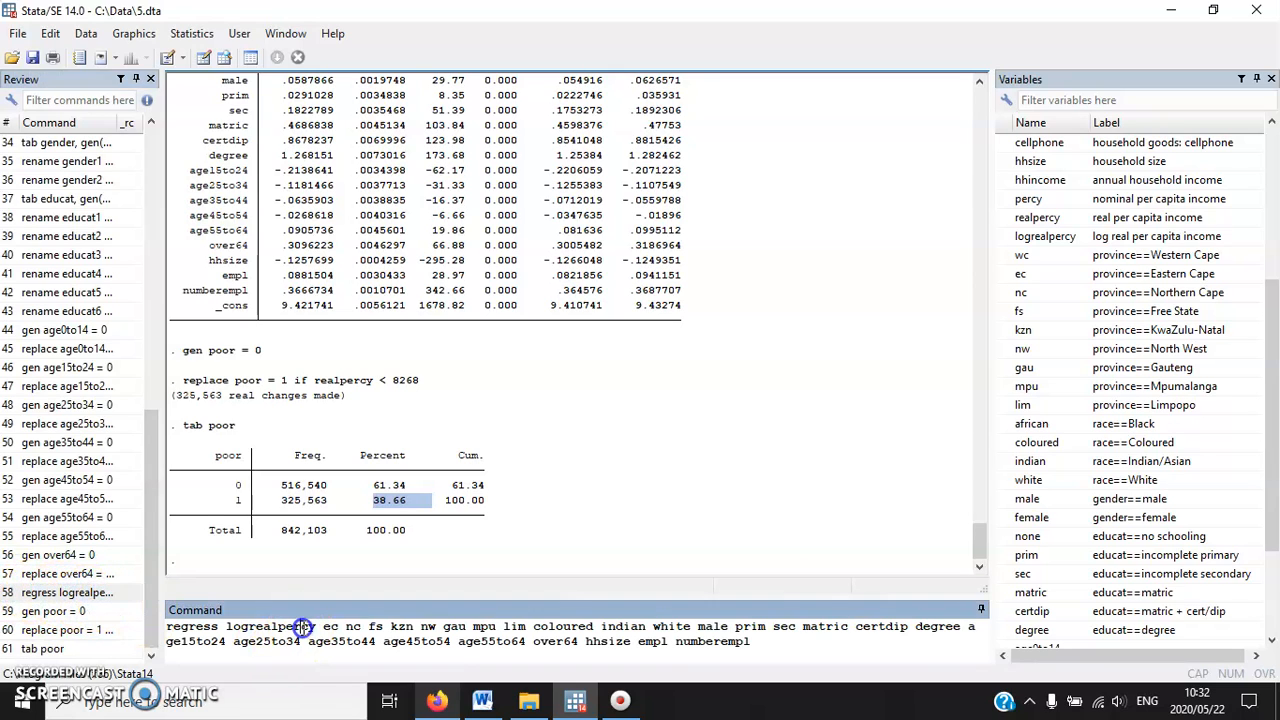
{"action": "key", "text": "BackSpace"}
{"action": "key", "text": "BackSpace"}
{"action": "key", "text": "BackSpace"}
{"action": "key", "text": "BackSpace"}
{"action": "key", "text": "BackSpace"}
{"action": "key", "text": "BackSpace"}
{"action": "key", "text": "BackSpace"}
{"action": "key", "text": "BackSpace"}
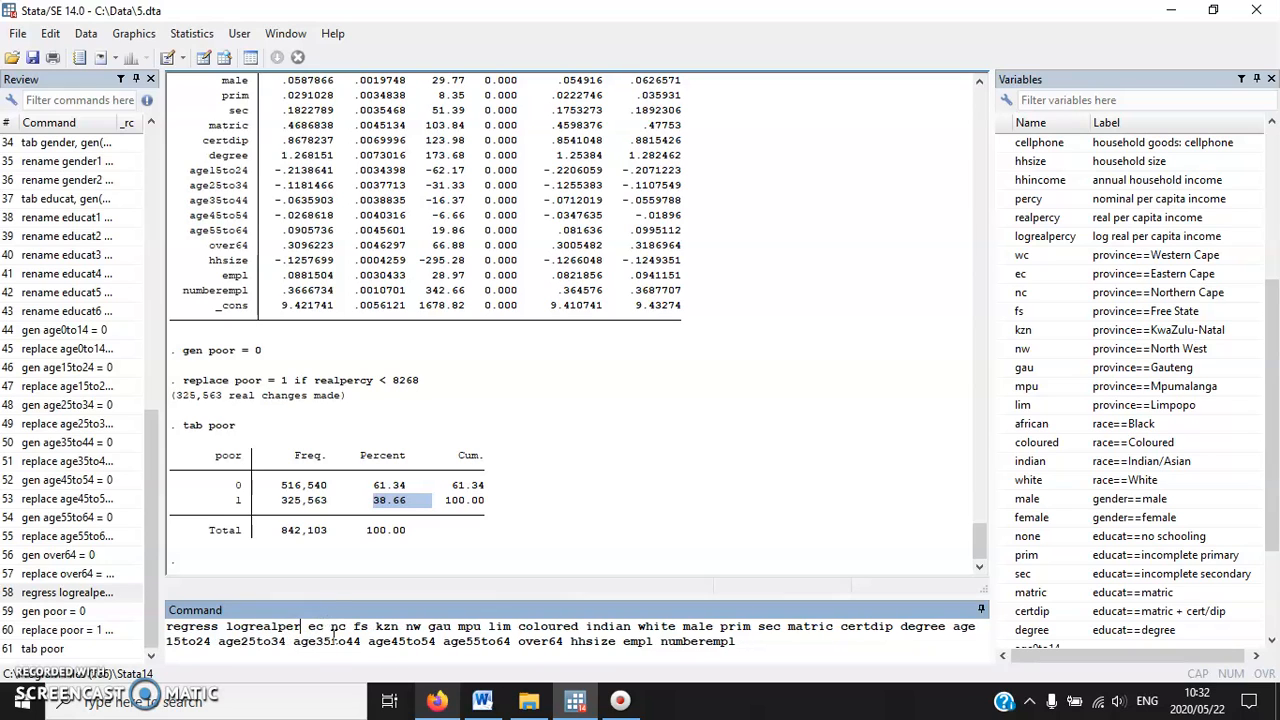
{"action": "key", "text": "BackSpace"}
{"action": "key", "text": "BackSpace"}
{"action": "key", "text": "BackSpace"}
{"action": "key", "text": "BackSpace"}
{"action": "key", "text": "BackSpace"}
{"action": "key", "text": "BackSpace"}
{"action": "key", "text": "BackSpace"}
{"action": "key", "text": "BackSpace"}
{"action": "key", "text": "BackSpace"}
{"action": "key", "text": "BackSpace"}
{"action": "key", "text": "BackSpace"}
{"action": "key", "text": "BackSpace"}
{"action": "type", "text": "probit po"}
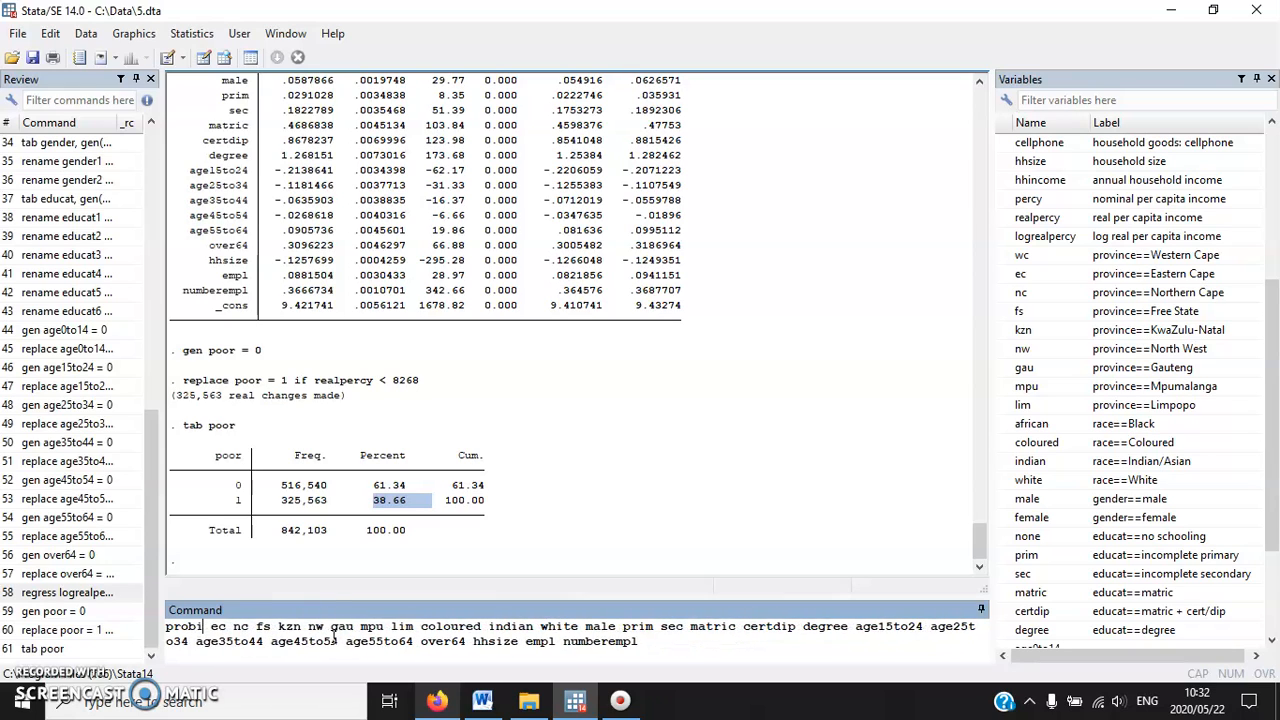
{"action": "type", "text": "or"}
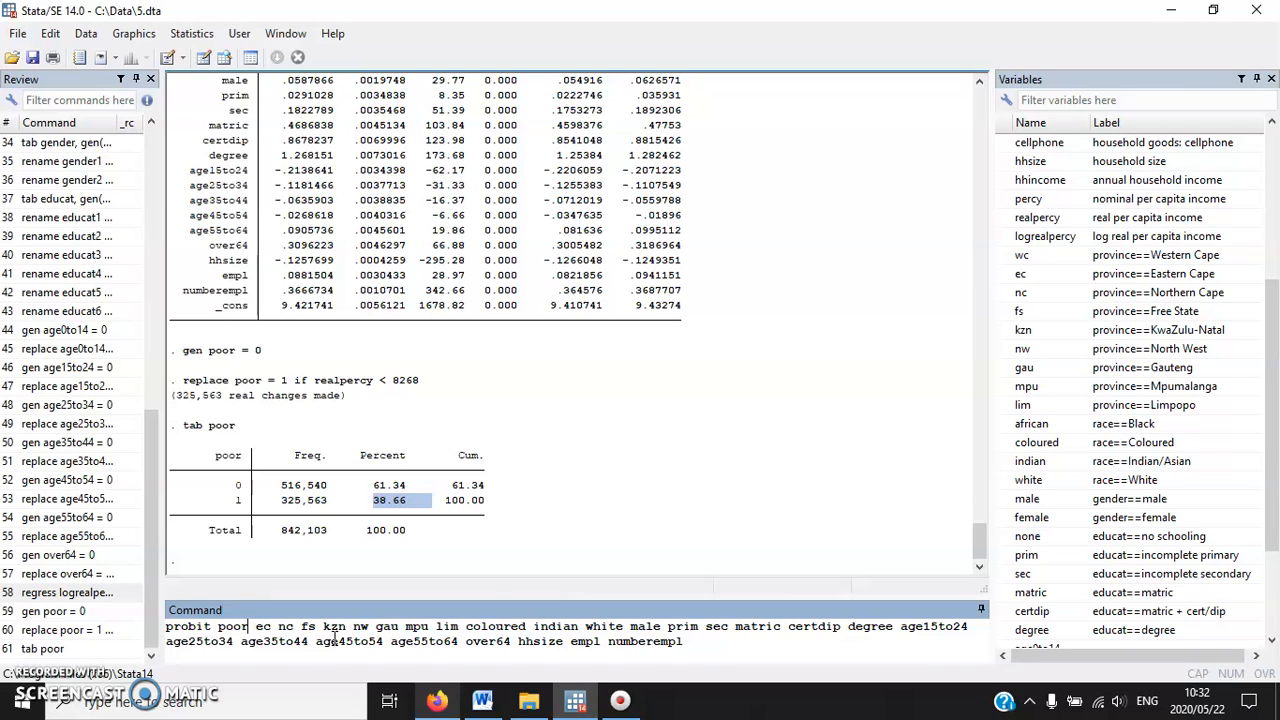
{"action": "key", "text": "Return"}
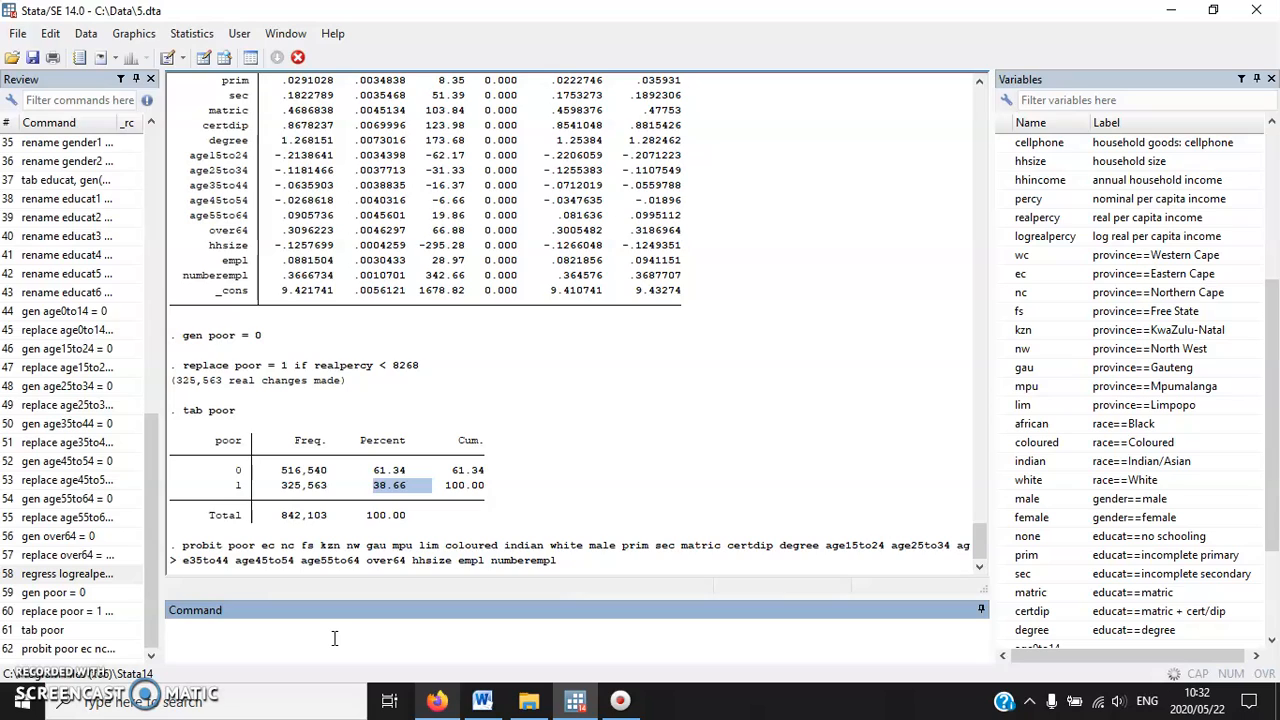
{"action": "left_click", "coordinate": [485, 702]}
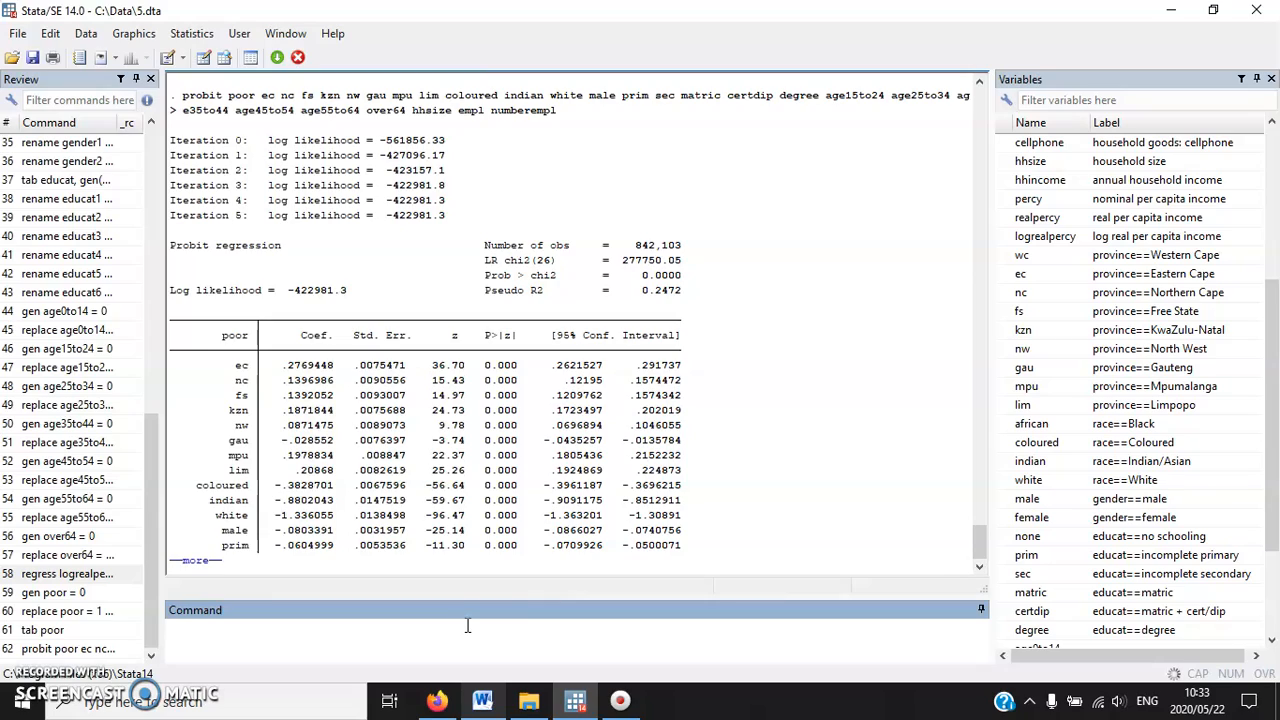
{"action": "key", "text": "space"}
- Check the exercises in Word, and highlight the province rows and the gau row in Stata's probit output
{"action": "left_click", "coordinate": [488, 704]}
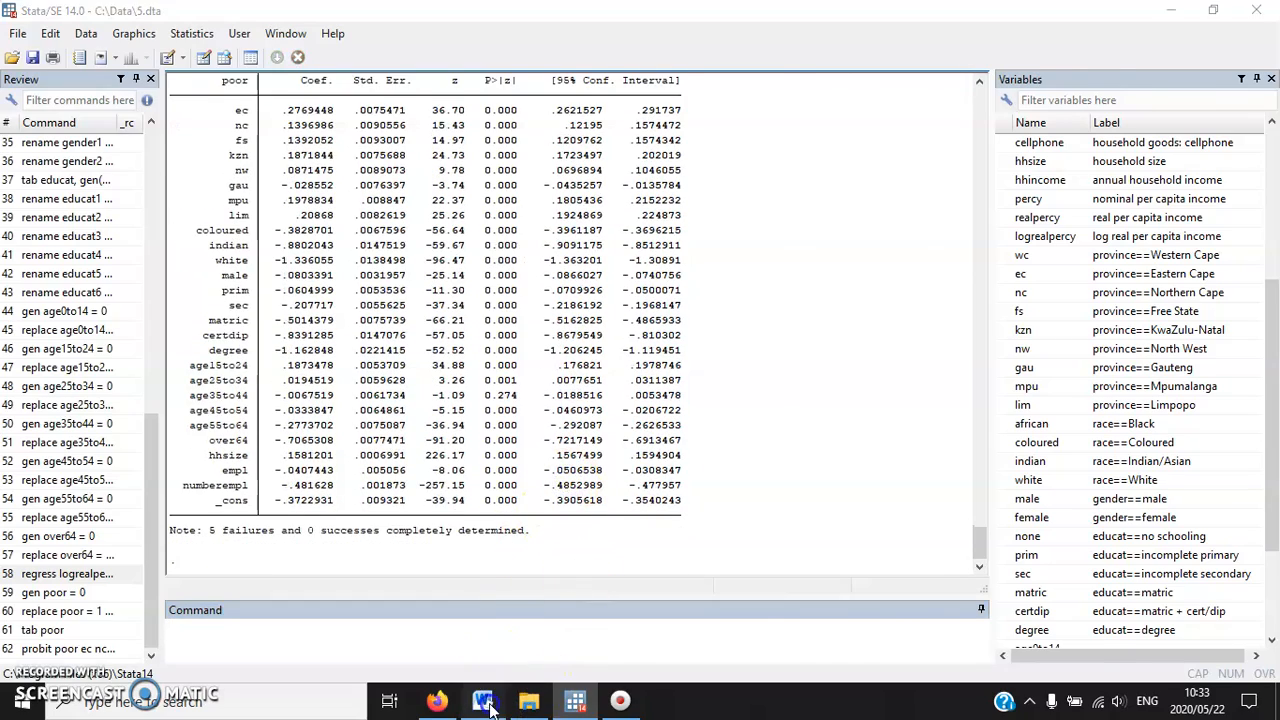
{"action": "scroll", "coordinate": [557, 480], "scroll_direction": "up", "scroll_amount": 3}
{"action": "scroll", "coordinate": [557, 480], "scroll_direction": "down", "scroll_amount": 10}
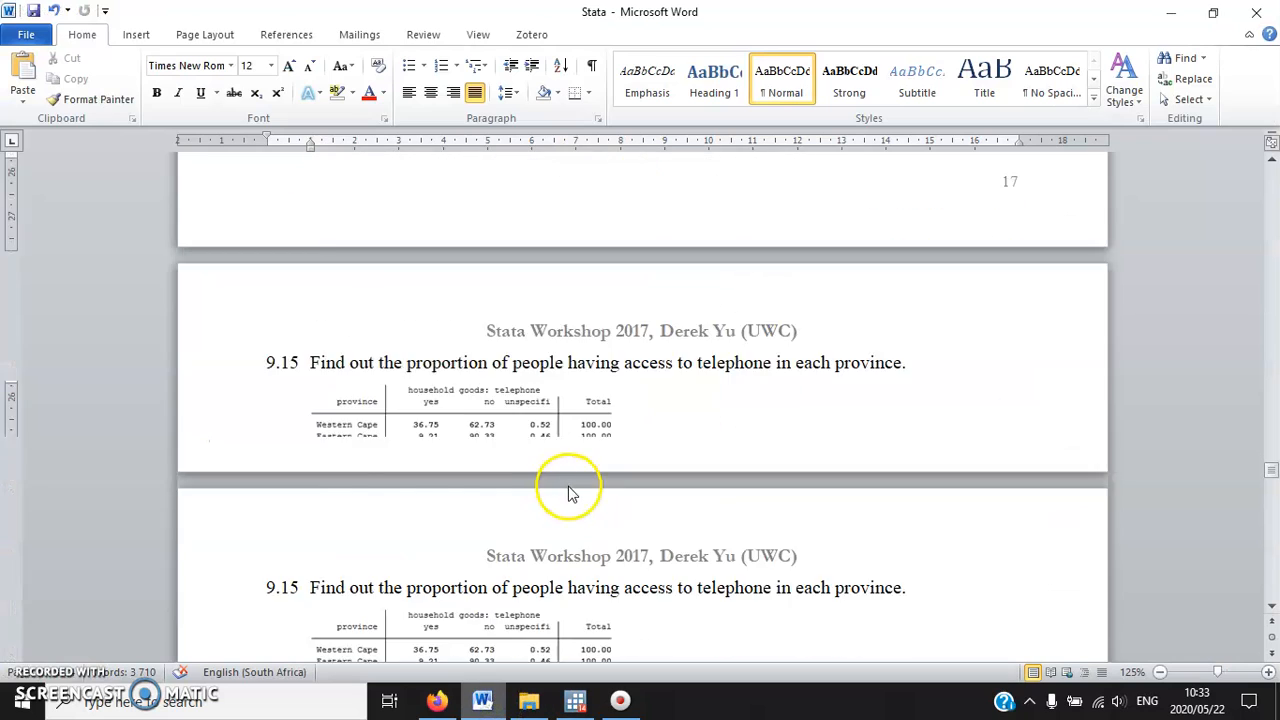
{"action": "left_click", "coordinate": [576, 700]}
{"action": "scroll", "coordinate": [416, 397], "scroll_direction": "up", "scroll_amount": 3}
{"action": "scroll", "coordinate": [455, 392], "scroll_direction": "down", "scroll_amount": 2}
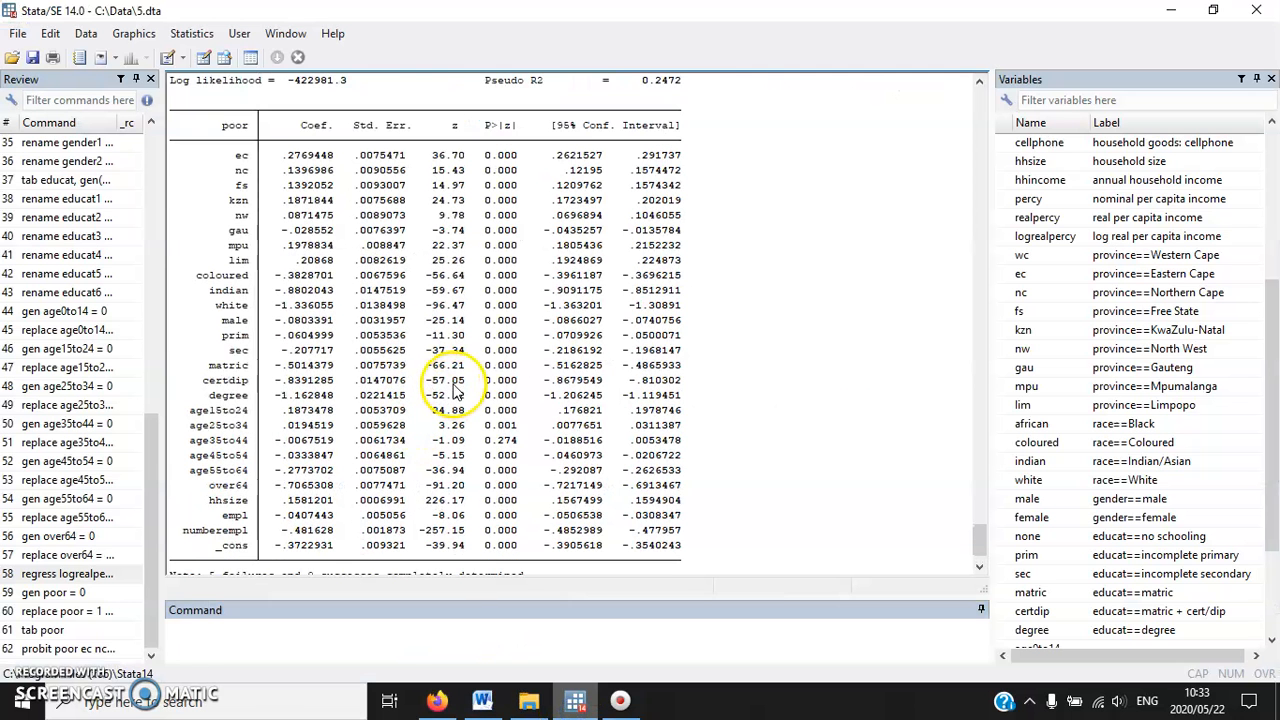
{"action": "left_click_drag", "start_coordinate": [172, 155], "coordinate": [686, 263]}
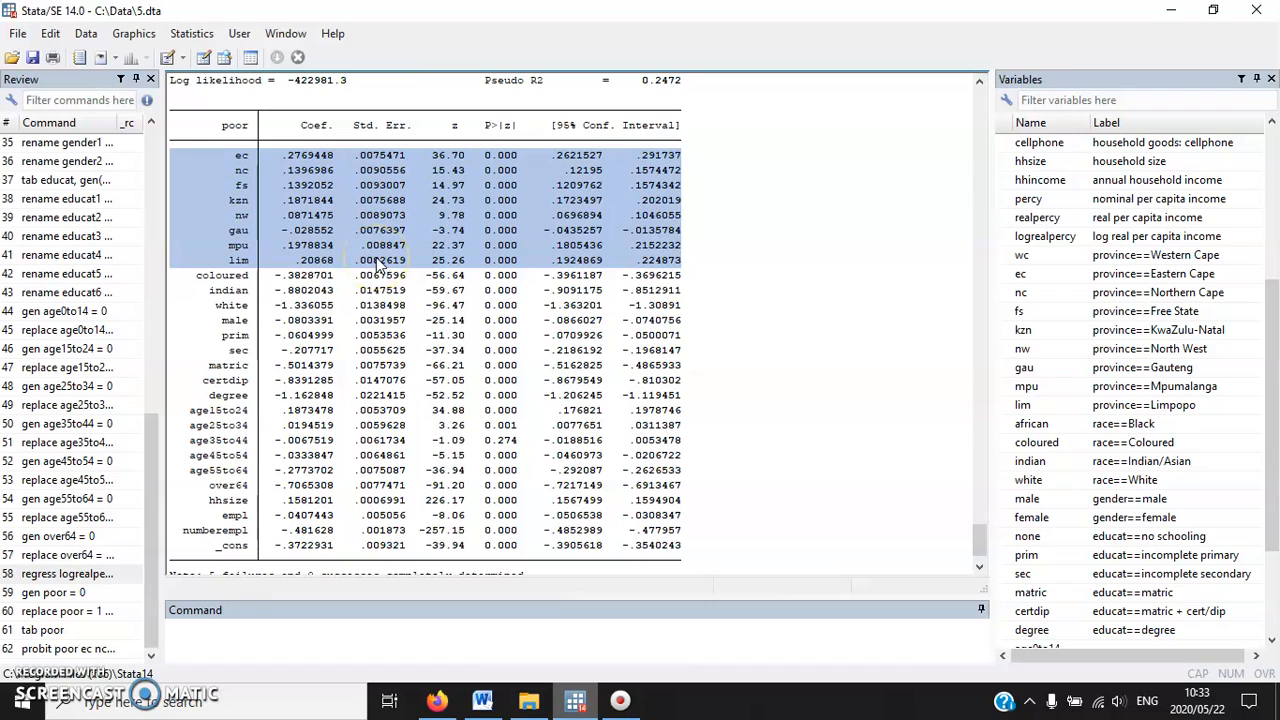
{"action": "left_click_drag", "start_coordinate": [215, 231], "coordinate": [708, 235]}
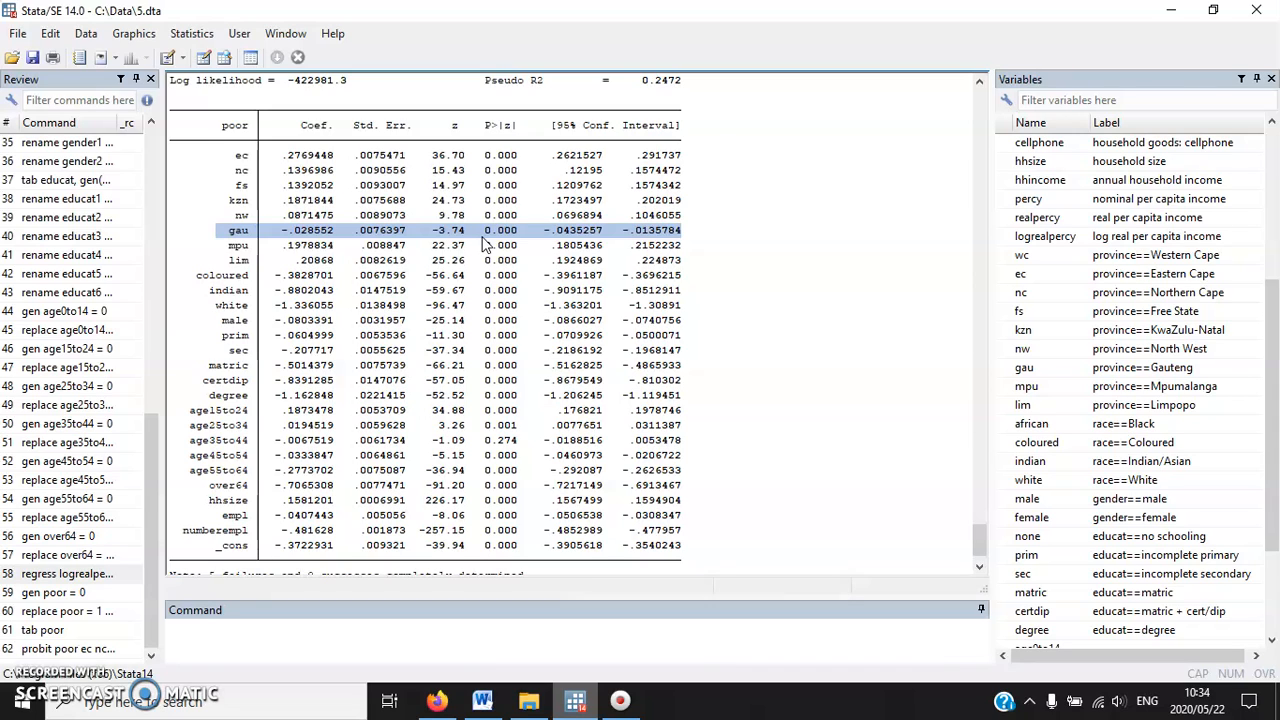
- Display the end of the probit output, and examine exercise 9.15 on telephone access by province in Word
{"action": "scroll", "coordinate": [608, 349], "scroll_direction": "down", "scroll_amount": 1}
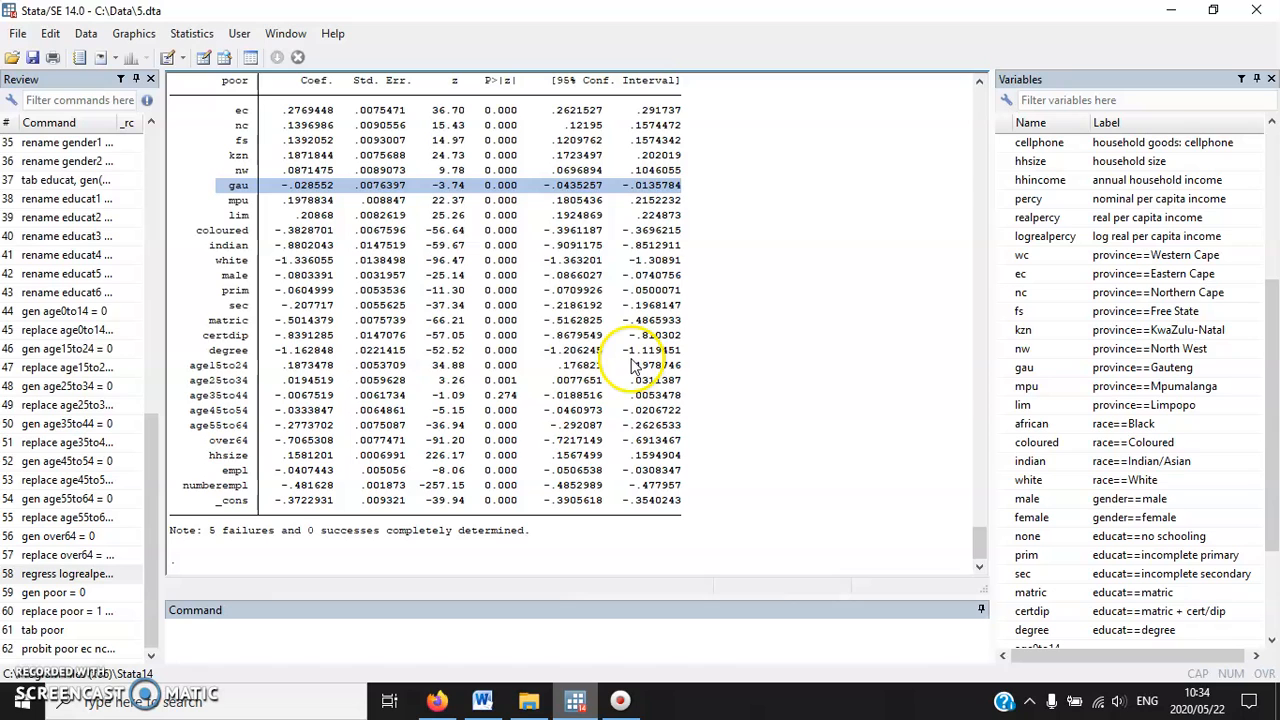
{"action": "left_click", "coordinate": [482, 700]}
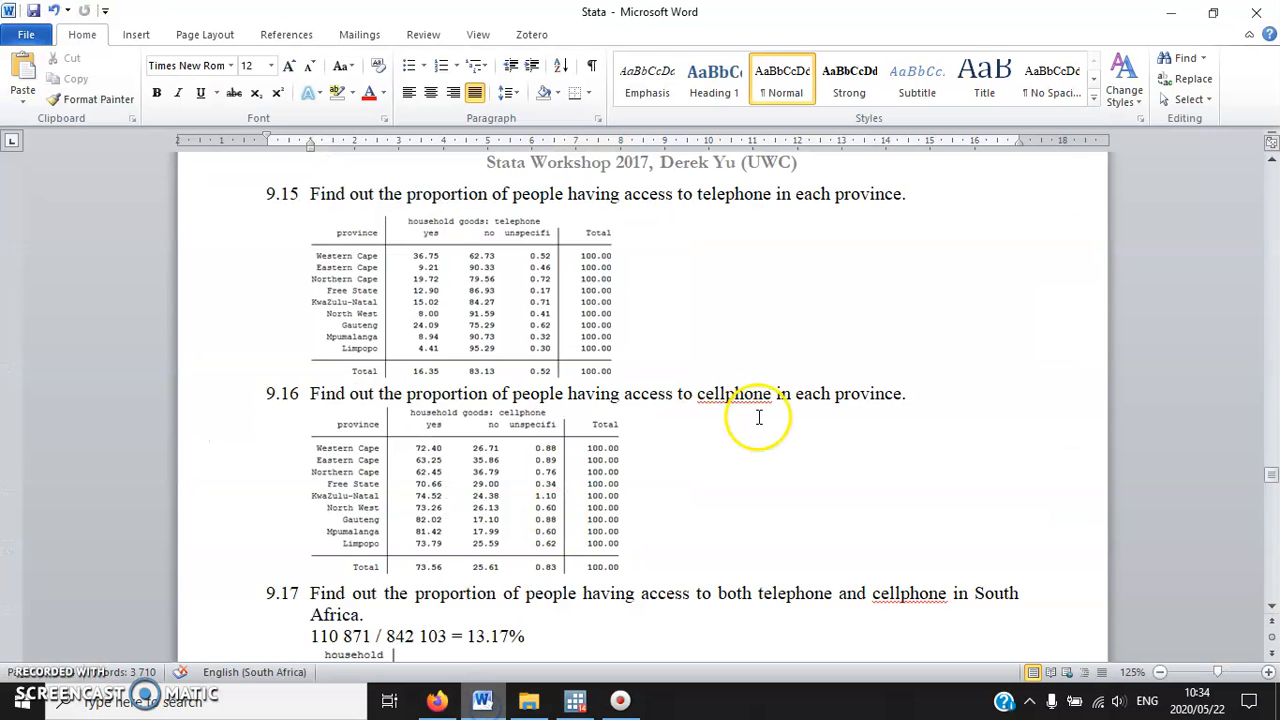
{"action": "left_click", "coordinate": [566, 286]}
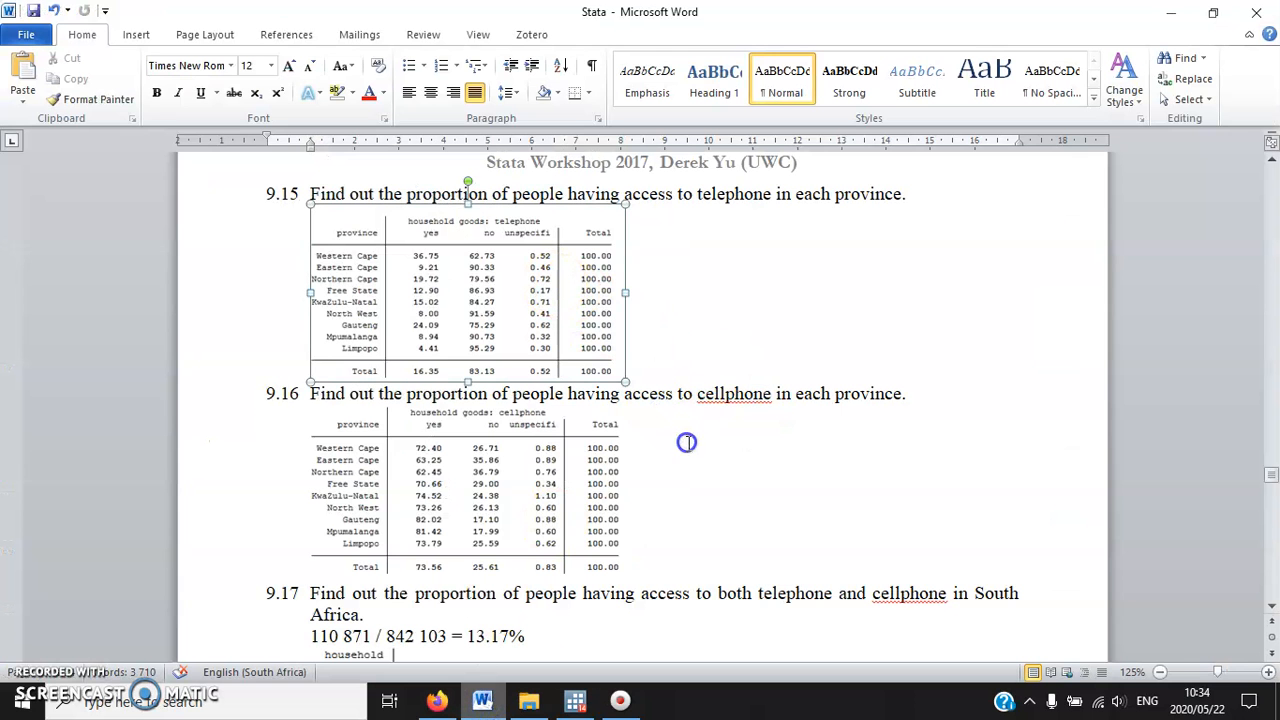
{"action": "left_click", "coordinate": [659, 287]}
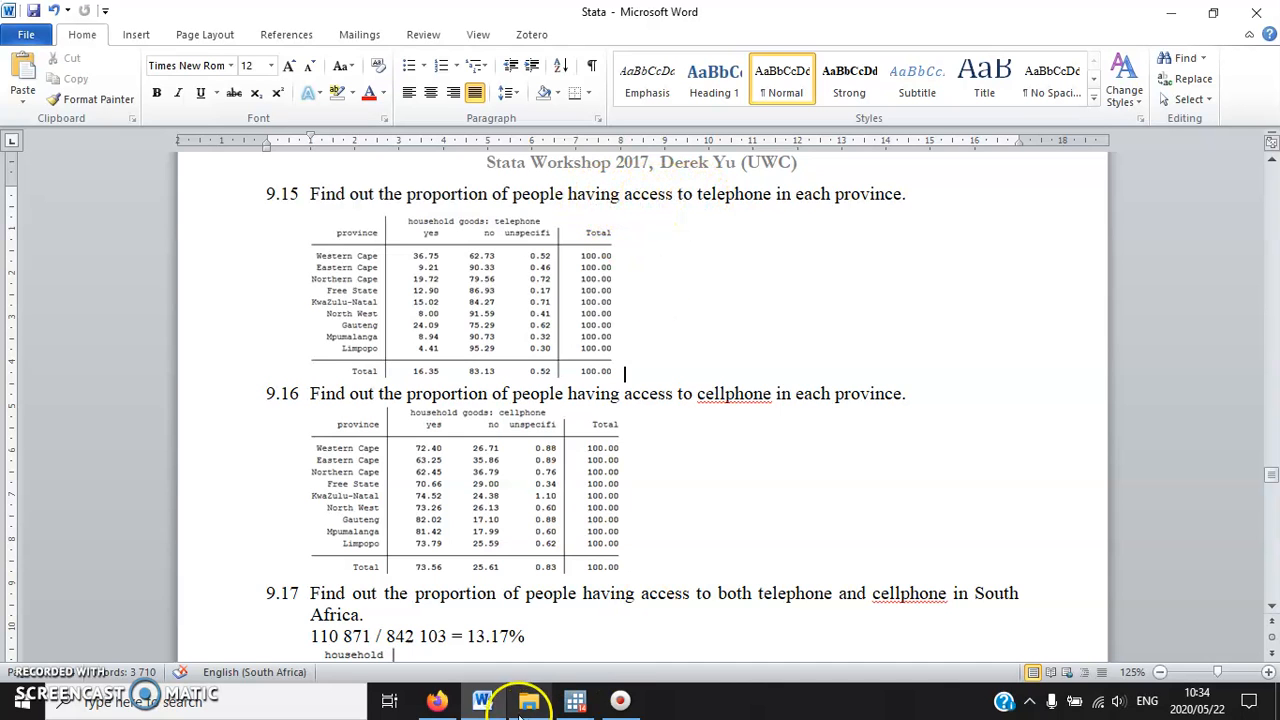
- Run tab province telephone, nof row in Stata to get row percentages of telephone access by province
{"action": "left_click", "coordinate": [575, 700]}
{"action": "type", "text": "tab province"}
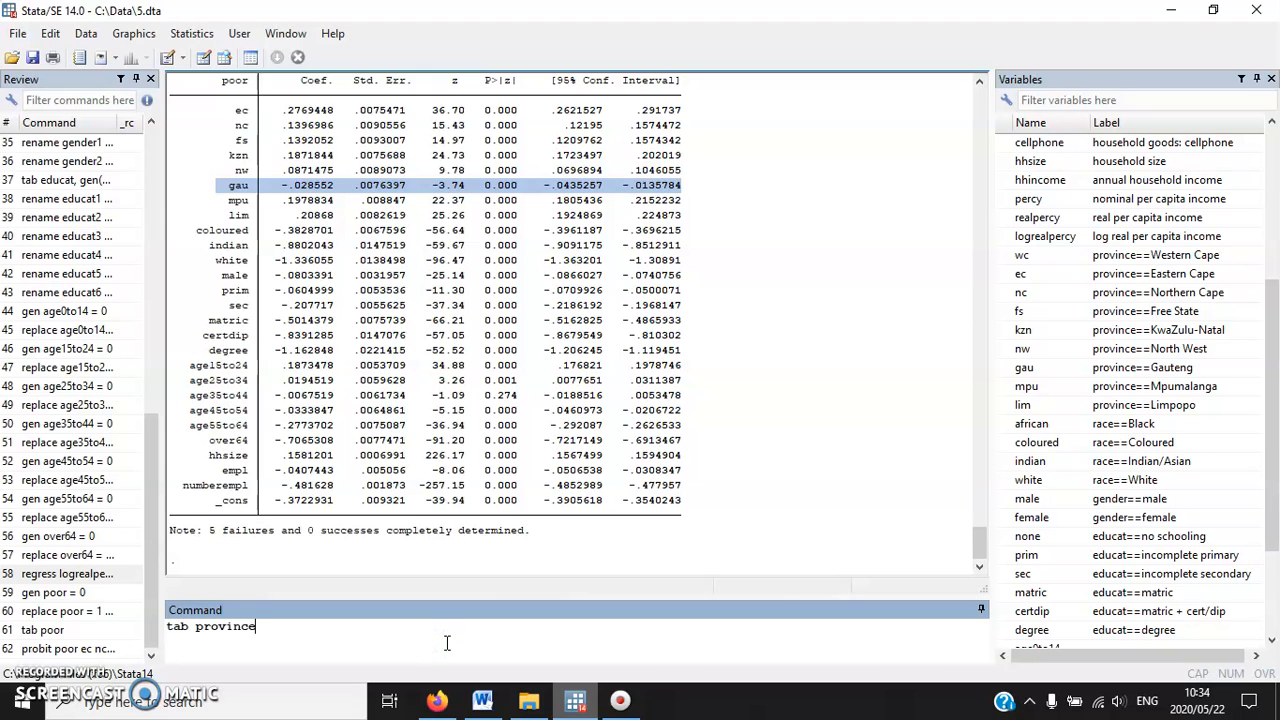
{"action": "scroll", "coordinate": [1137, 425], "scroll_direction": "up", "scroll_amount": 5}
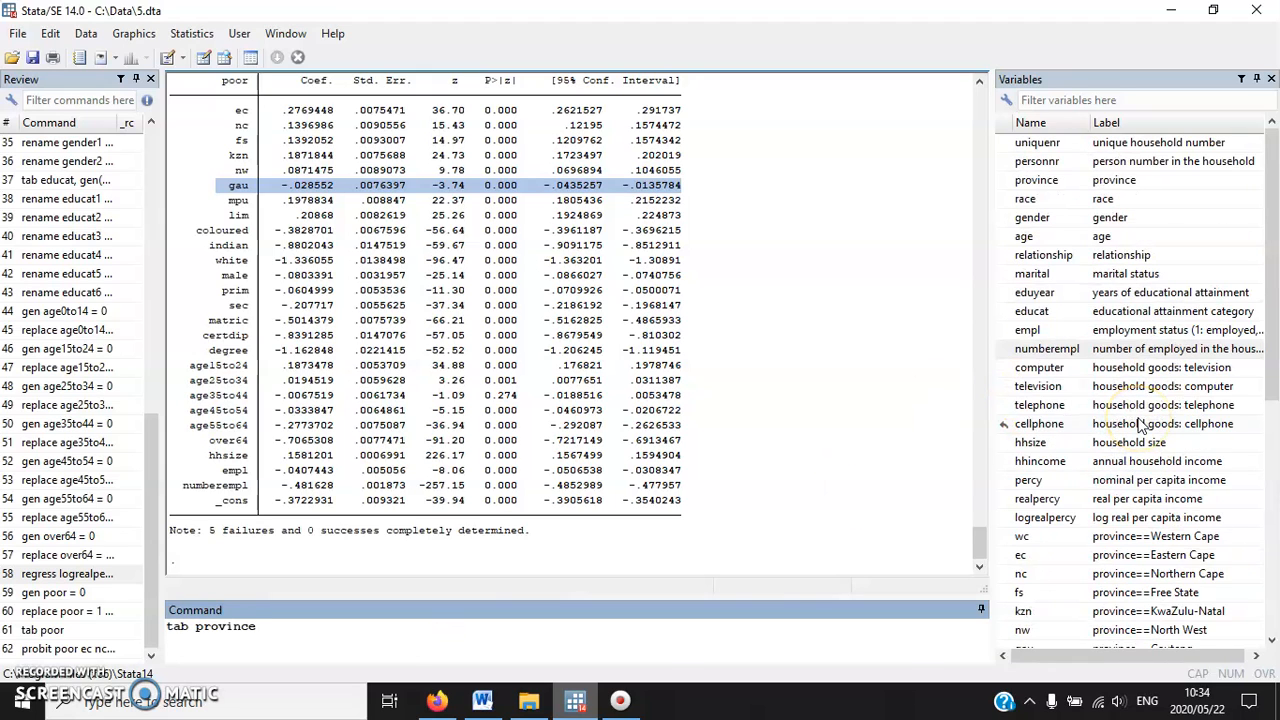
{"action": "left_click", "coordinate": [1040, 408]}
{"action": "left_click", "coordinate": [483, 620]}
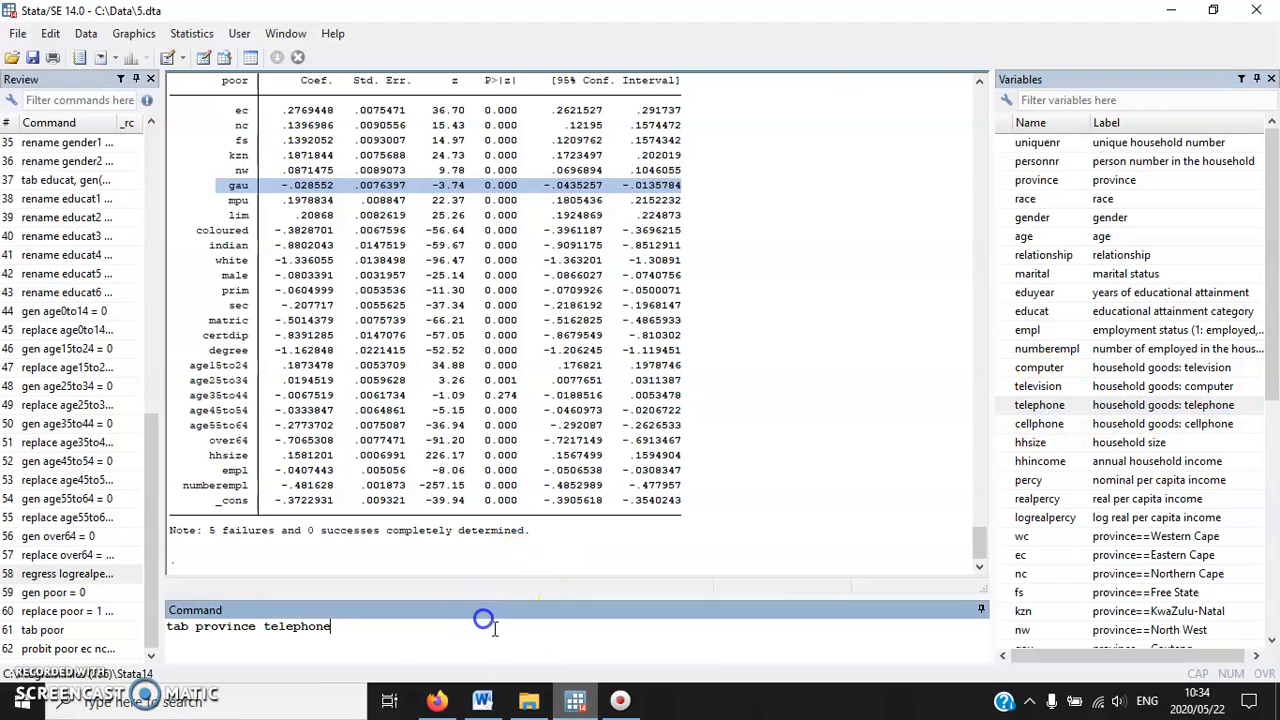
{"action": "left_click", "coordinate": [484, 700]}
{"action": "left_click", "coordinate": [484, 700]}
{"action": "type", "text": ", r"}
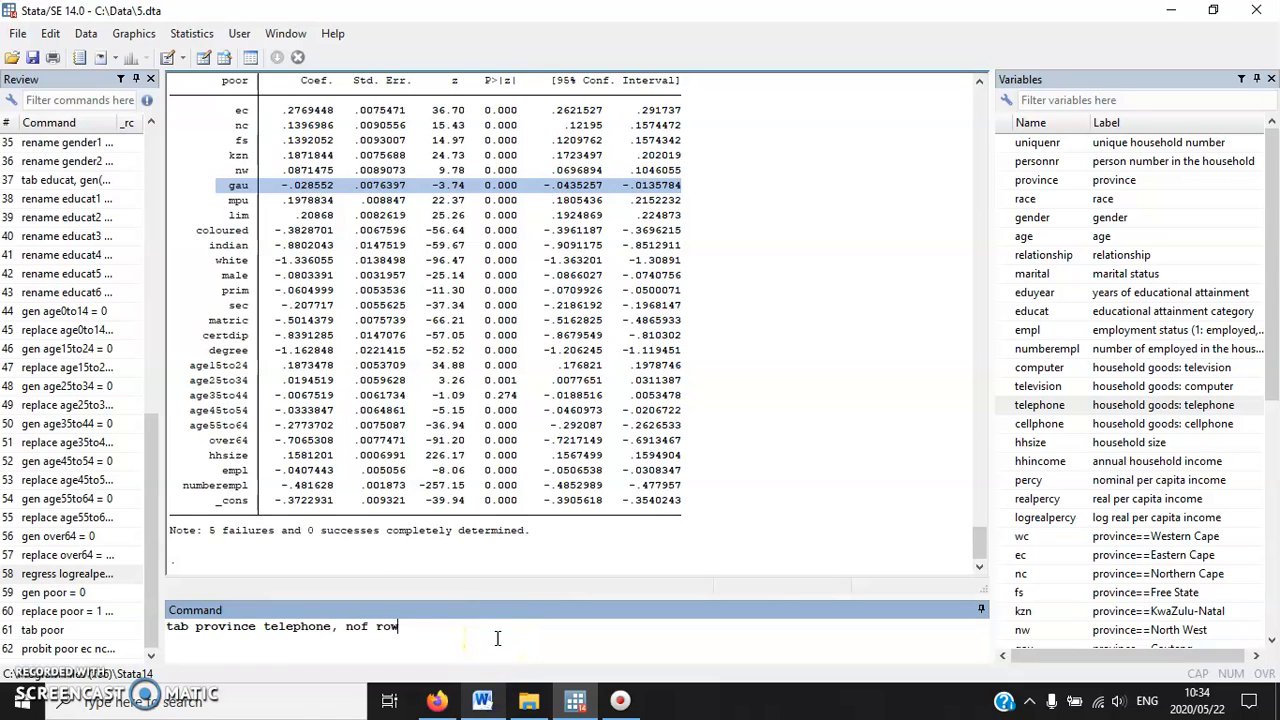
{"action": "type", "text": "of row"}
{"action": "key", "text": "Return"}
- Highlight the provinces' yes percentages and the total yes percentage in the telephone table
{"action": "left_click", "coordinate": [292, 366]}
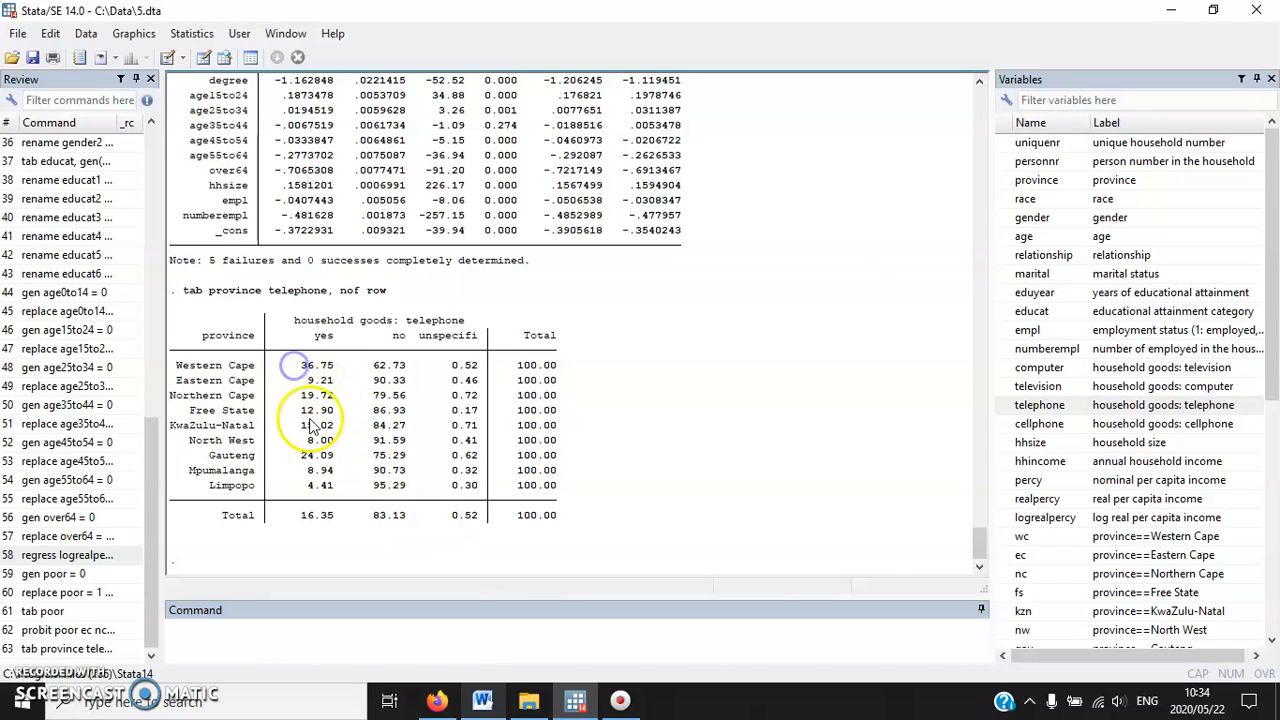
{"action": "left_click_drag", "start_coordinate": [296, 366], "coordinate": [335, 455]}
{"action": "left_click", "coordinate": [321, 460]}
{"action": "left_click_drag", "start_coordinate": [301, 515], "coordinate": [334, 515]}
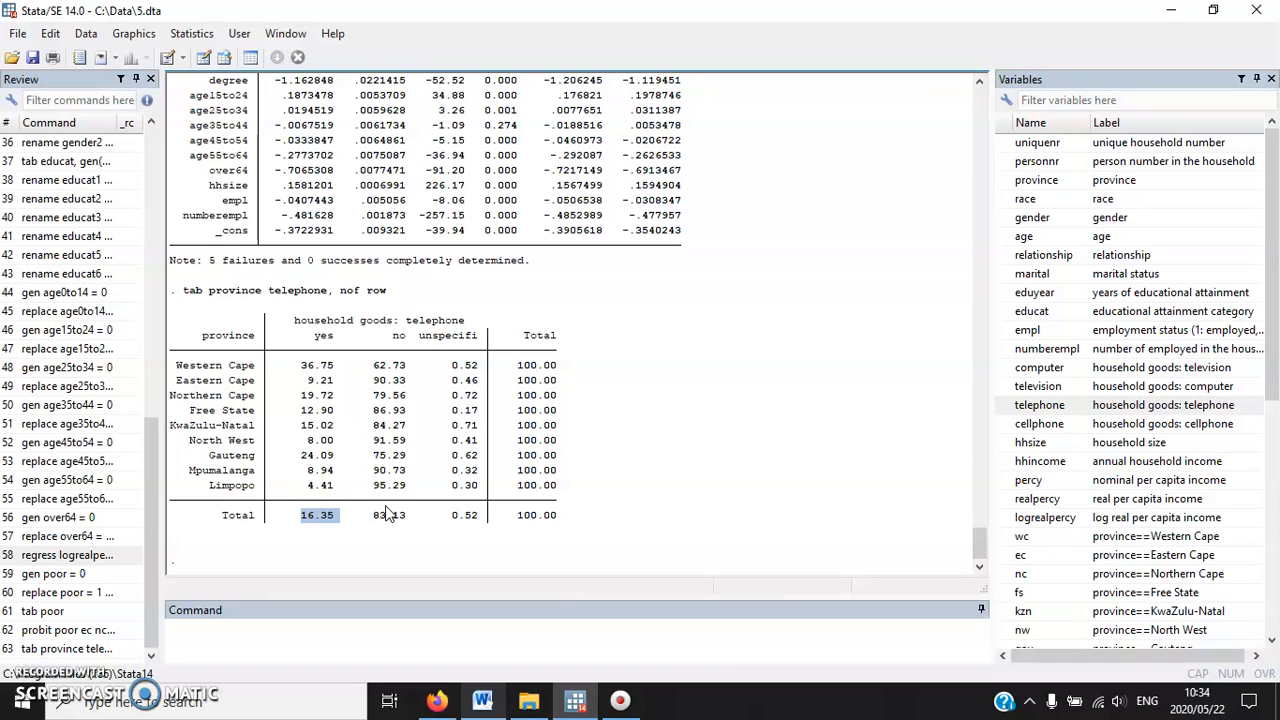
- Check exercise 9.16 in Word, and run tab province cellphone, nof row in Stata
{"action": "left_click", "coordinate": [484, 701]}
{"action": "scroll", "coordinate": [440, 425], "scroll_direction": "down", "scroll_amount": 2}
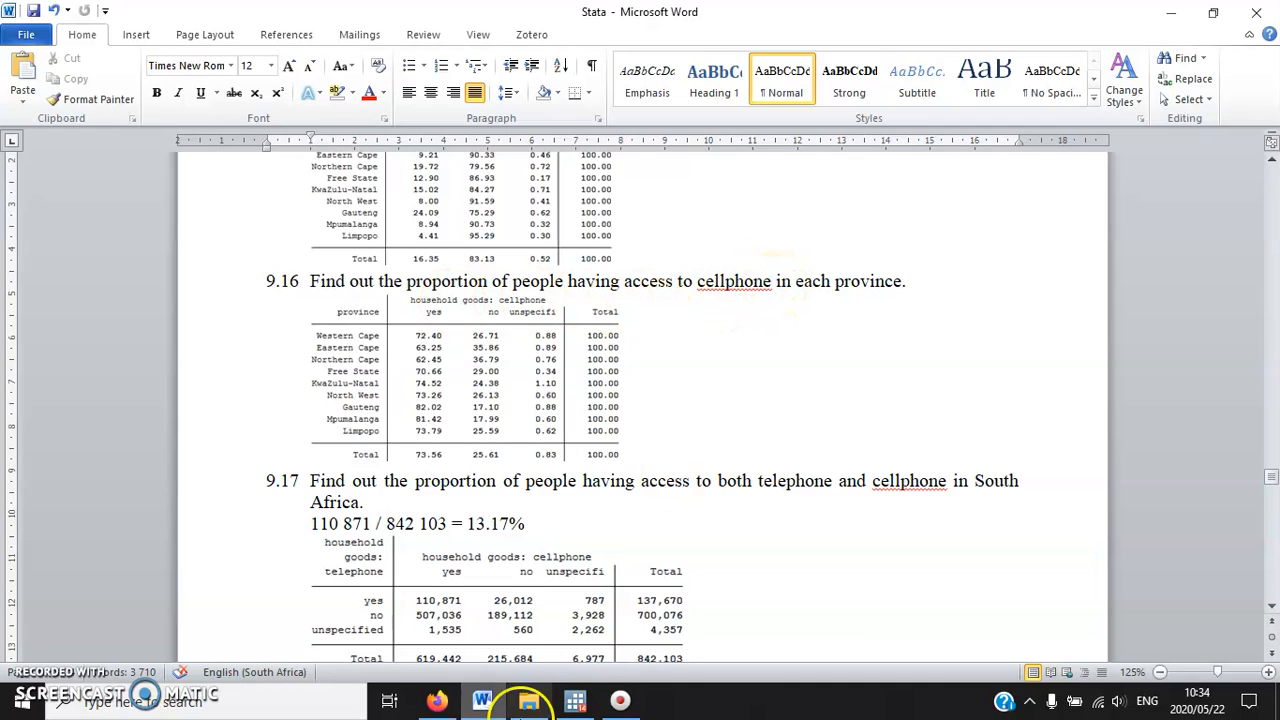
{"action": "left_click", "coordinate": [575, 700]}
{"action": "left_click", "coordinate": [432, 635]}
{"action": "type", "text": "tab province"}
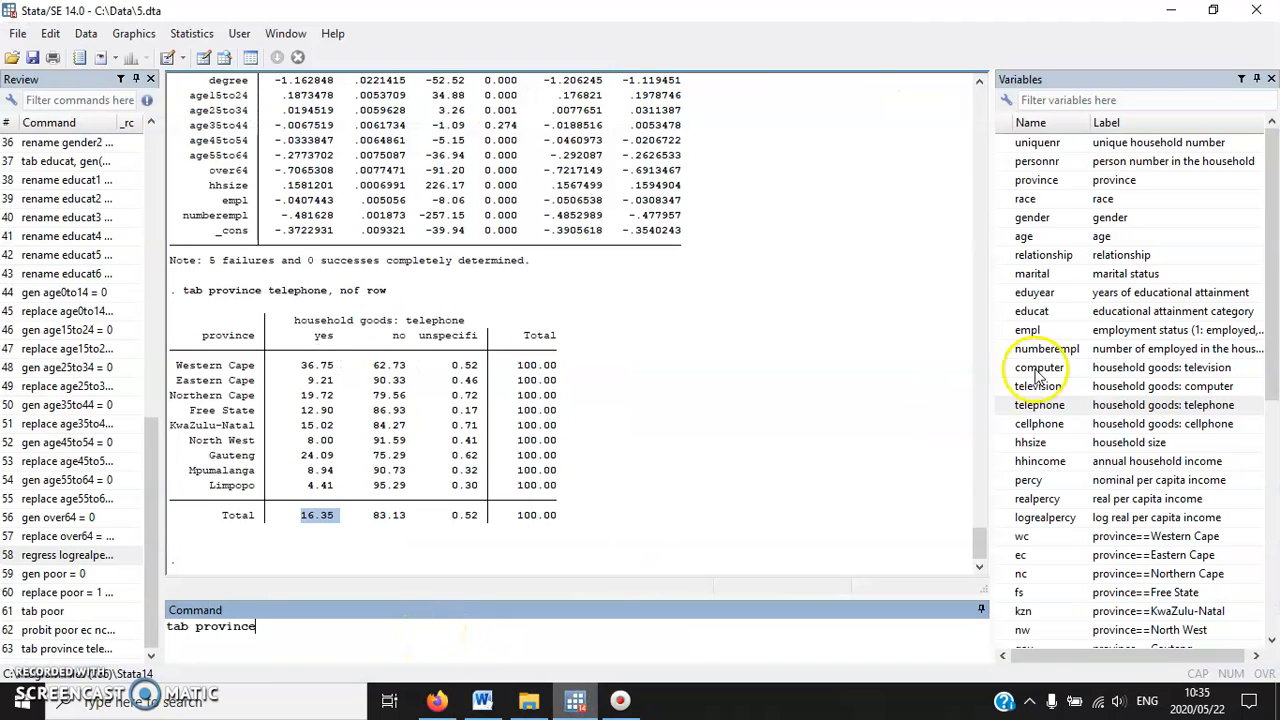
{"action": "scroll", "coordinate": [1078, 492], "scroll_direction": "down", "scroll_amount": 2}
{"action": "scroll", "coordinate": [1078, 492], "scroll_direction": "up", "scroll_amount": 2}
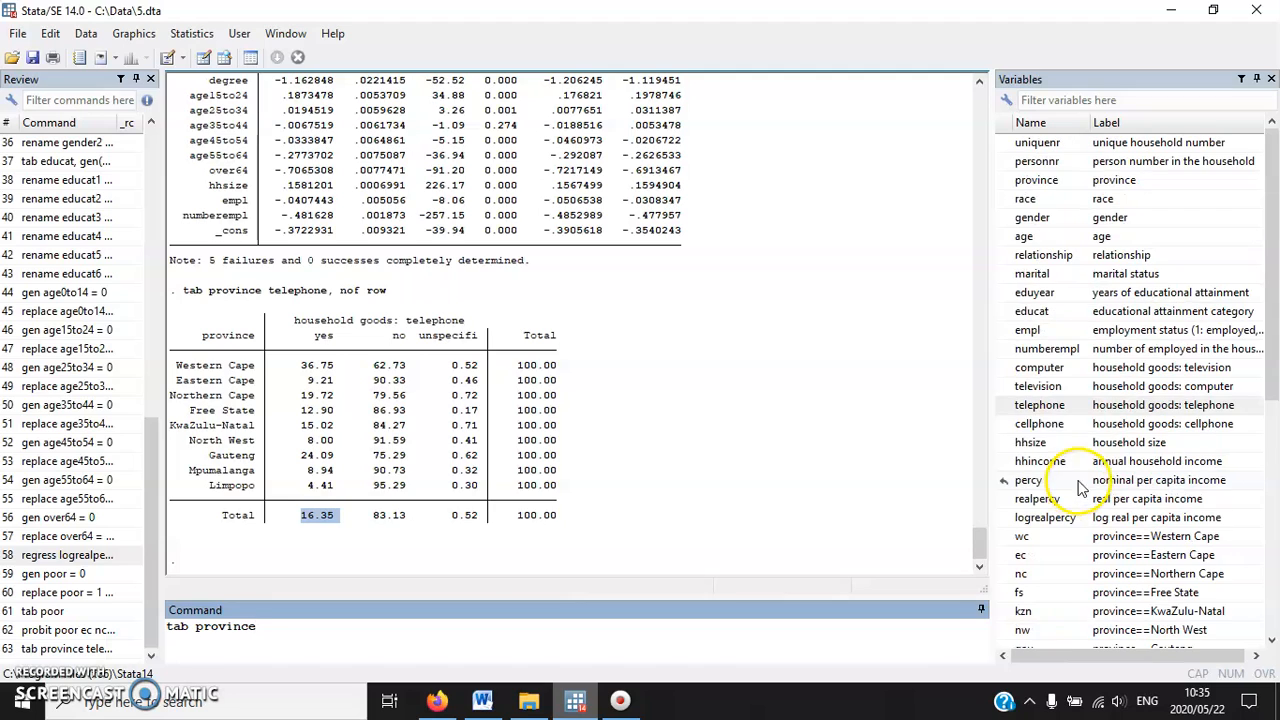
{"action": "left_click", "coordinate": [1039, 424]}
{"action": "left_click", "coordinate": [450, 632]}
{"action": "type", "text": ", nof row"}
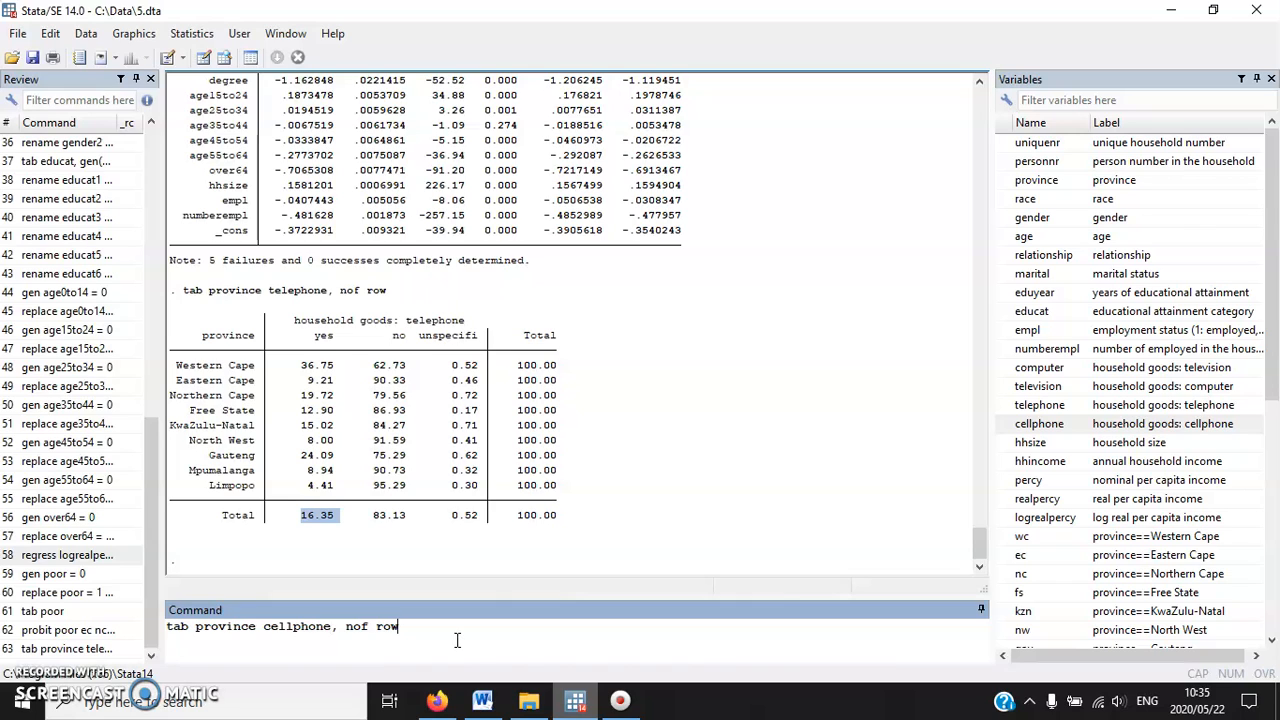
{"action": "key", "text": "Return"}
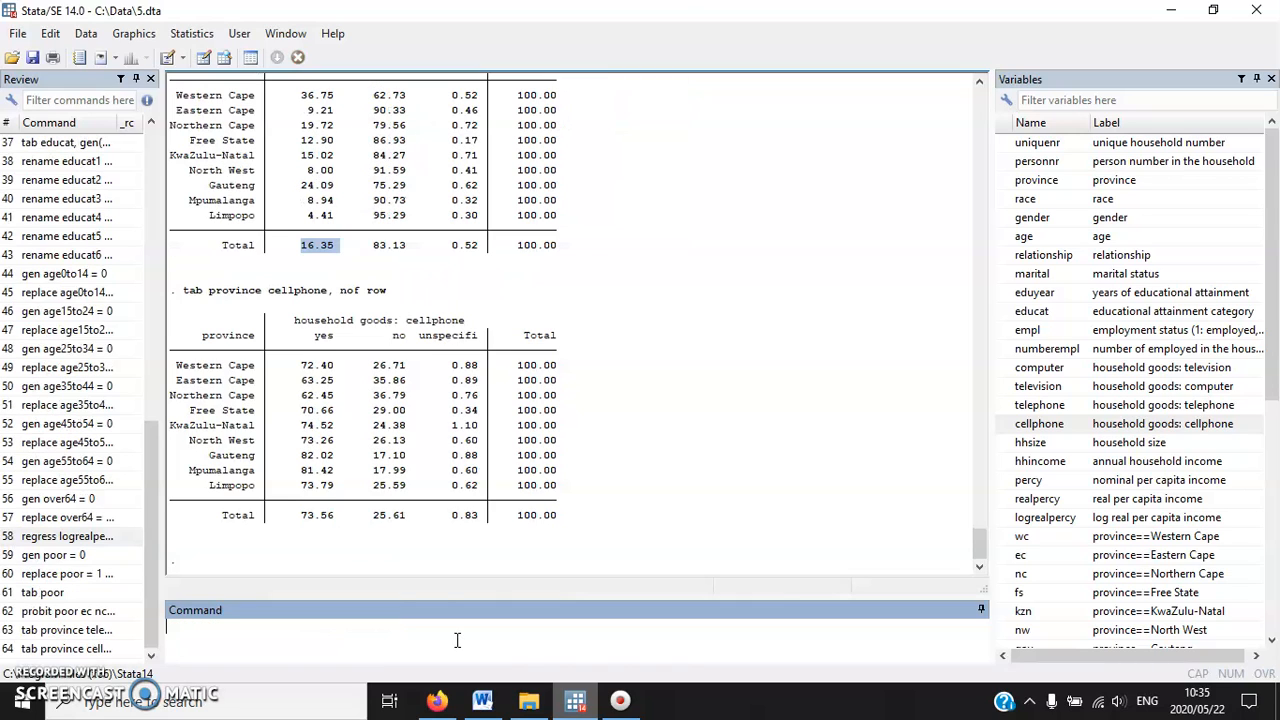
- Highlight the total percentage of people with cellphone access in the province table
{"action": "left_click", "coordinate": [314, 358]}
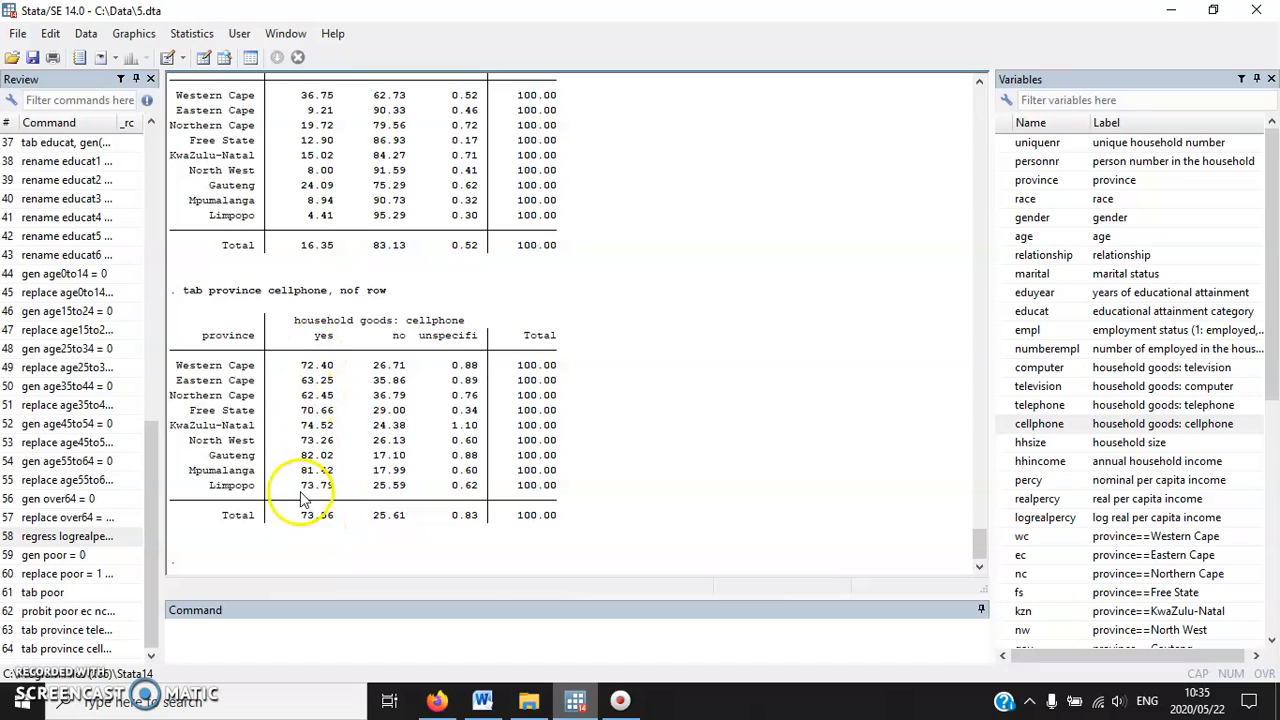
{"action": "left_click_drag", "start_coordinate": [296, 518], "coordinate": [338, 517]}
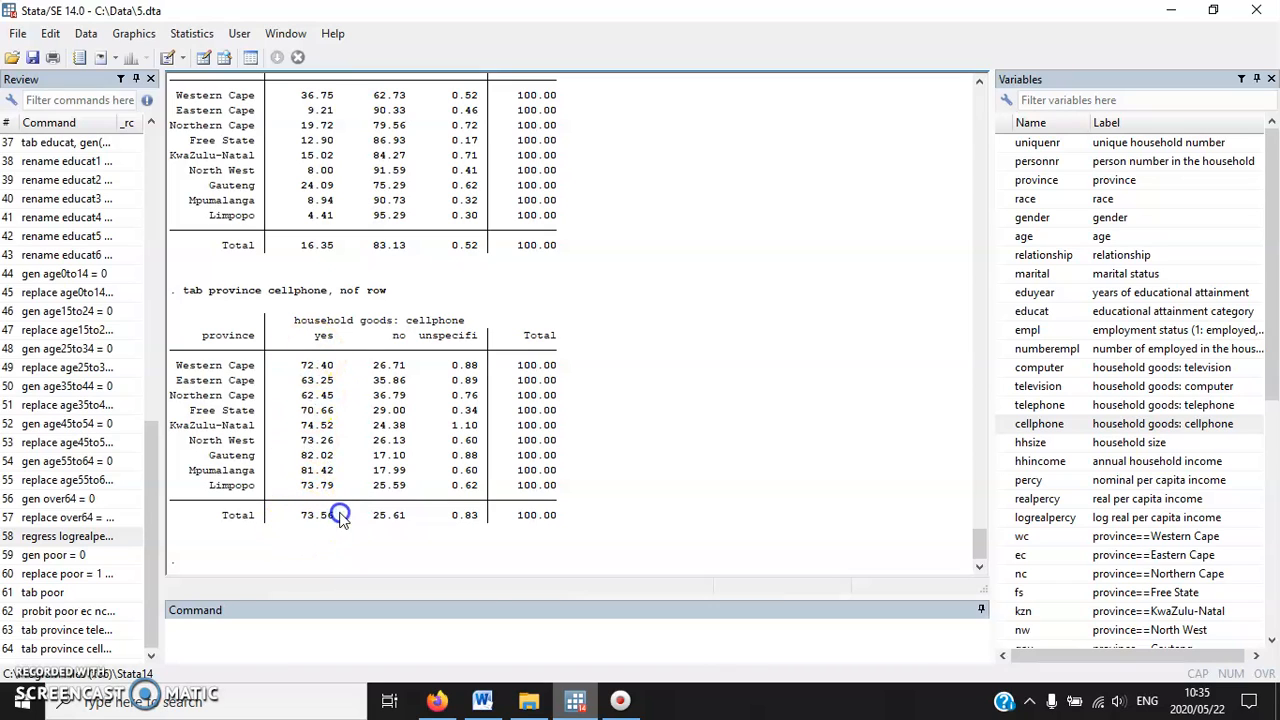
{"action": "left_click", "coordinate": [330, 643]}
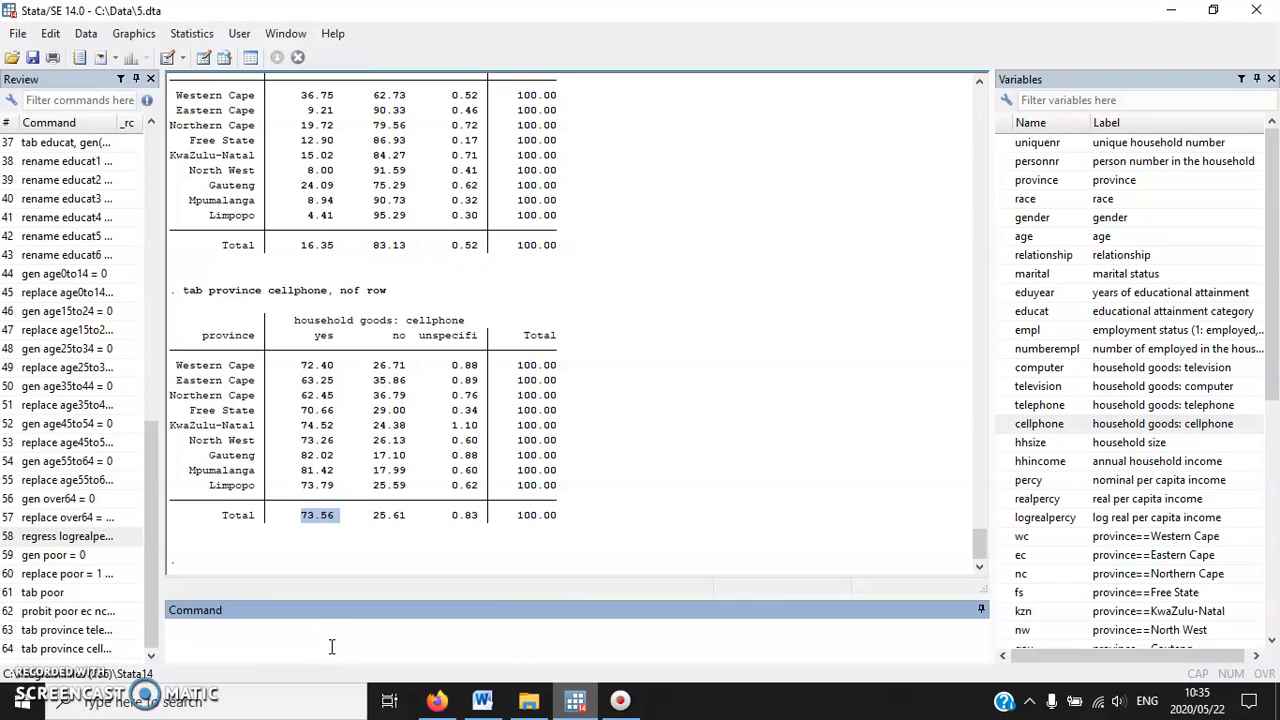
- Examine exercise 9.17 in Word on access to both telephone and cellphone in South Africa
{"action": "left_click", "coordinate": [482, 702]}
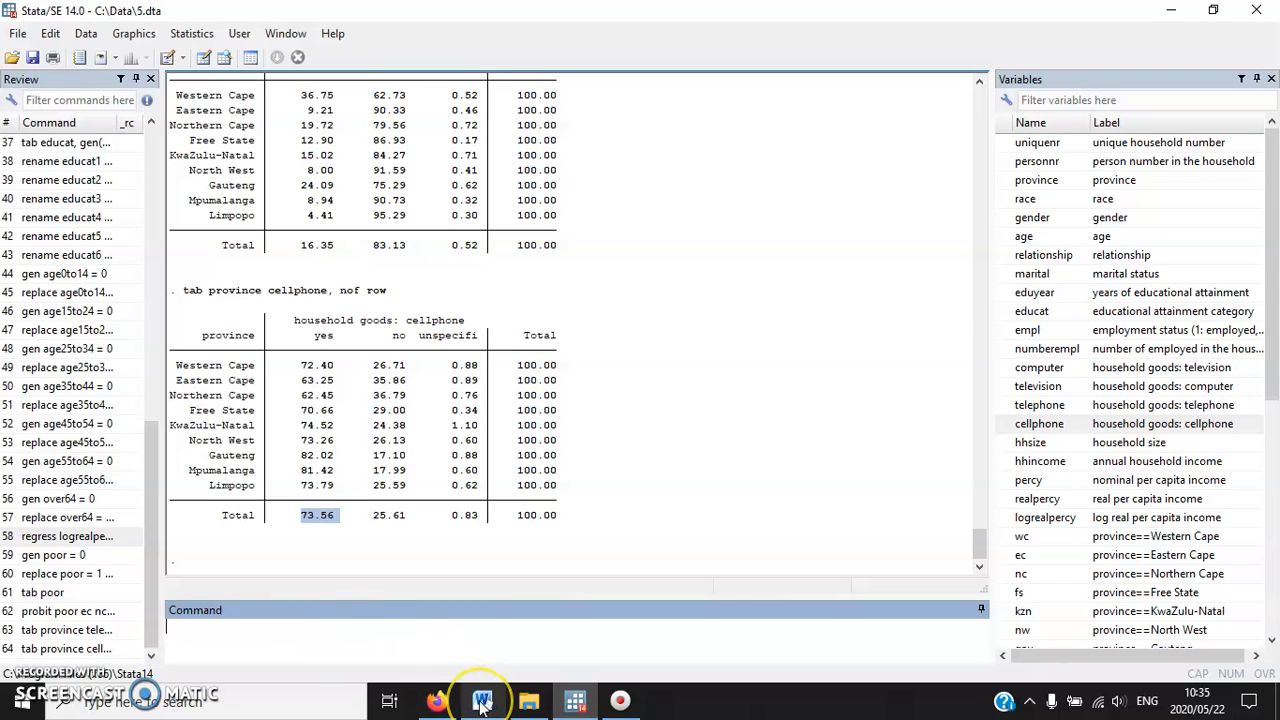
{"action": "left_click", "coordinate": [624, 686]}
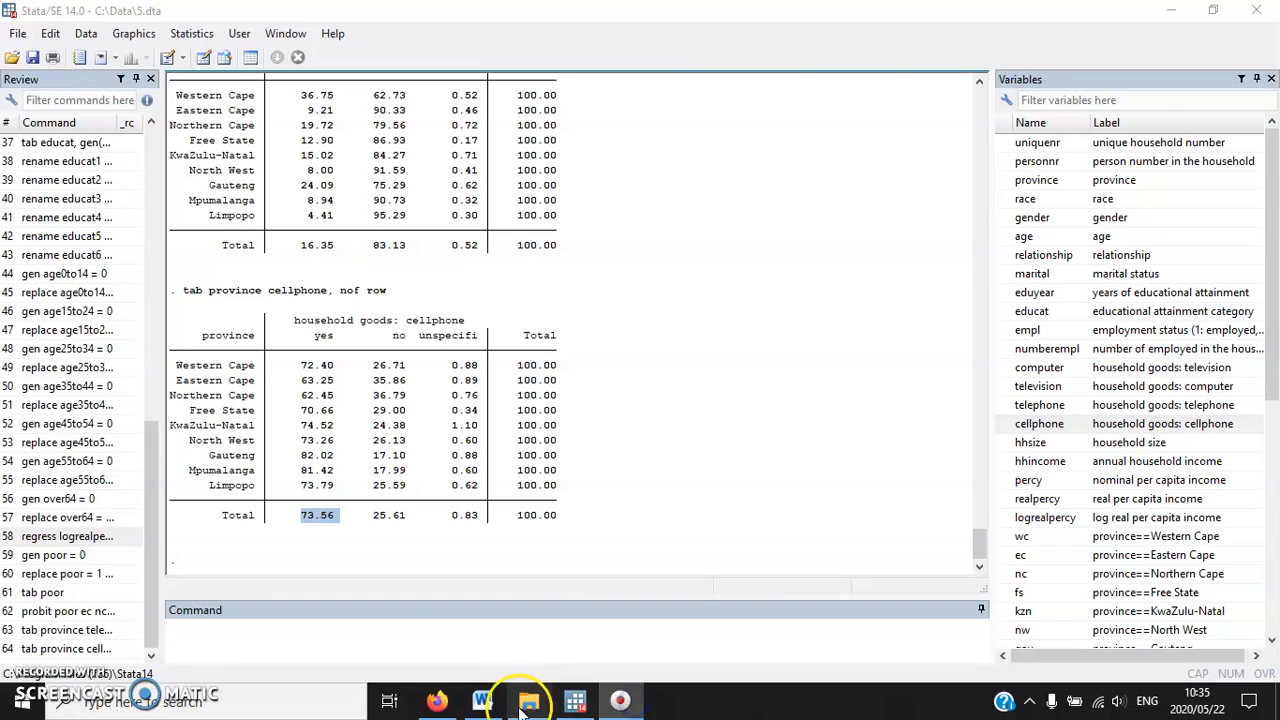
{"action": "left_click", "coordinate": [482, 700]}
{"action": "scroll", "coordinate": [581, 540], "scroll_direction": "down", "scroll_amount": 6}
{"action": "scroll", "coordinate": [581, 540], "scroll_direction": "down", "scroll_amount": 1}
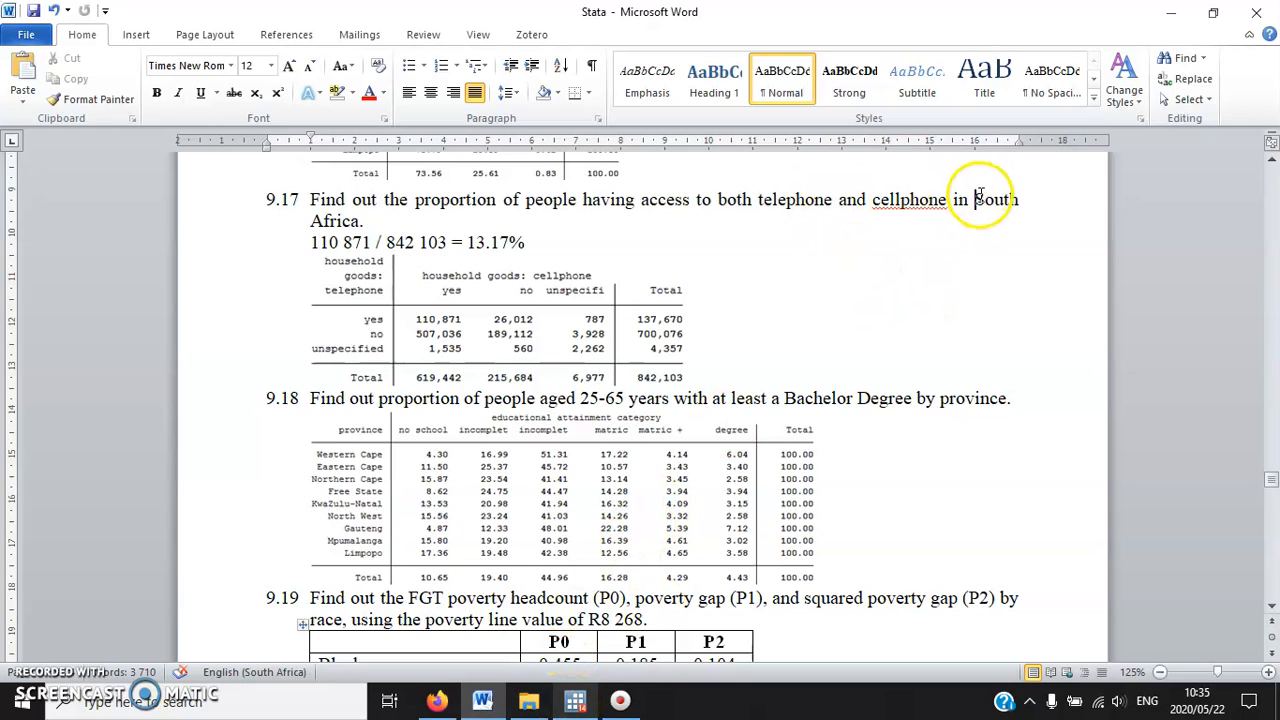
{"action": "left_click_drag", "start_coordinate": [974, 199], "coordinate": [980, 215]}
- Run tab telephone cellphone in Stata and highlight the number of people with access to both
{"action": "left_click", "coordinate": [575, 700]}
{"action": "type", "text": "tab telephone cellp"}
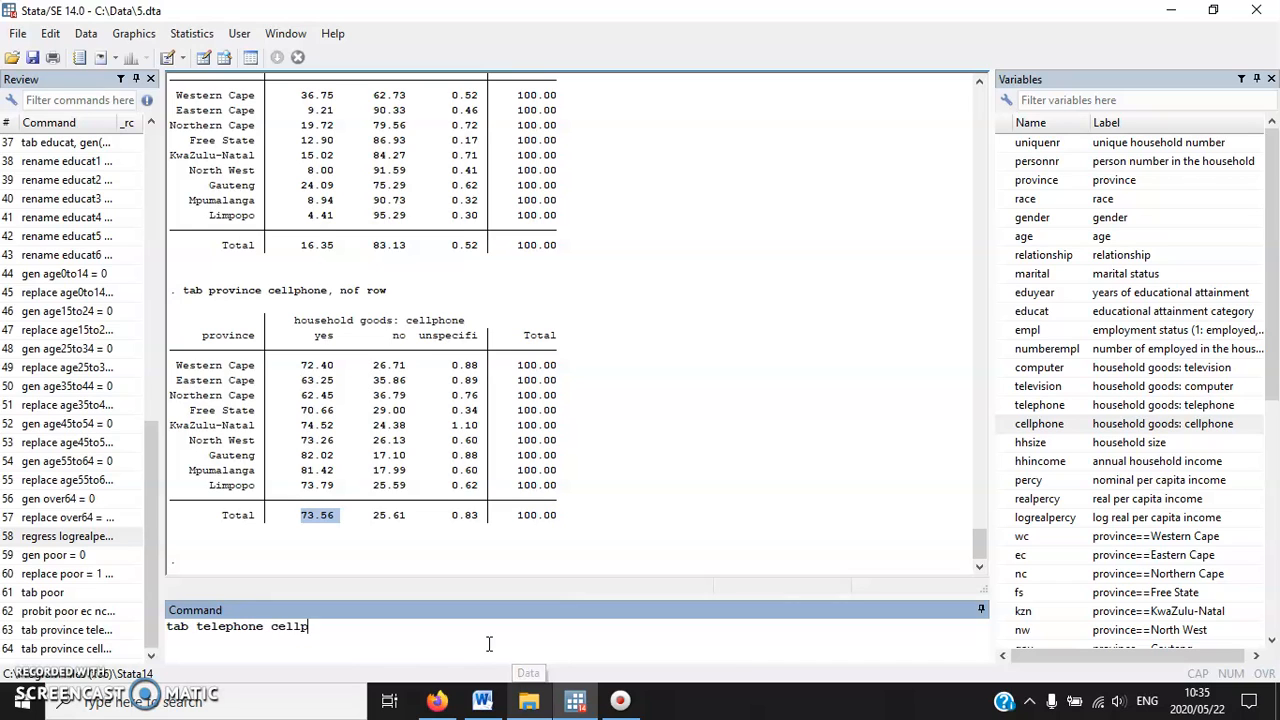
{"action": "type", "text": "hone"}
{"action": "key", "text": "Return"}
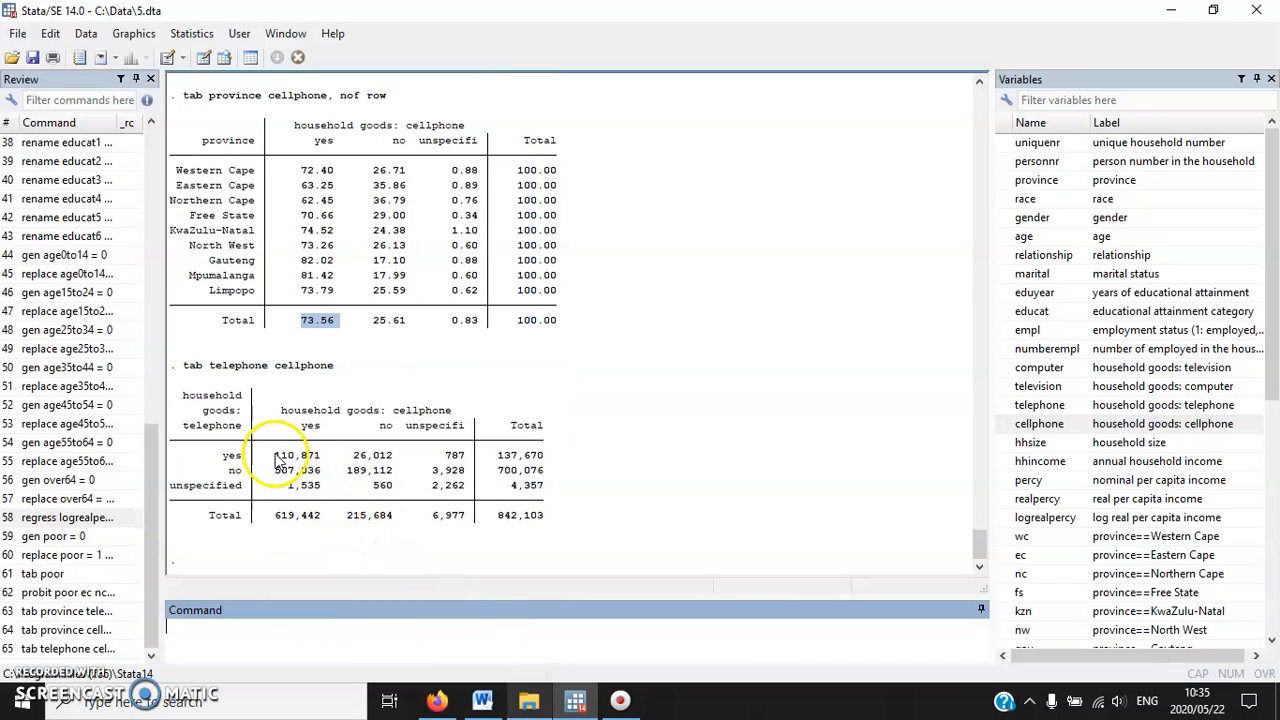
{"action": "left_click_drag", "start_coordinate": [276, 455], "coordinate": [307, 457]}
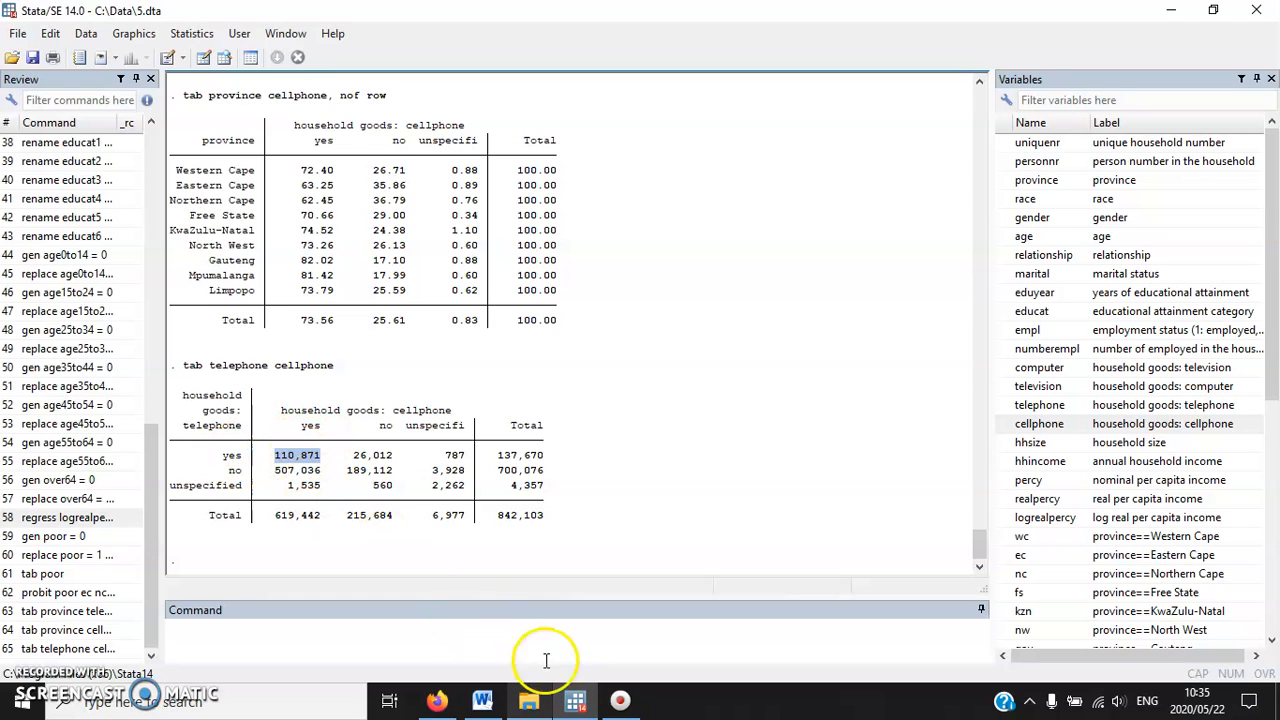
- Highlight exercise 9.17's worked calculation in Word, and then its final percentage
{"action": "left_click", "coordinate": [485, 699]}
{"action": "left_click_drag", "start_coordinate": [527, 243], "coordinate": [313, 243]}
{"action": "left_click", "coordinate": [369, 92]}
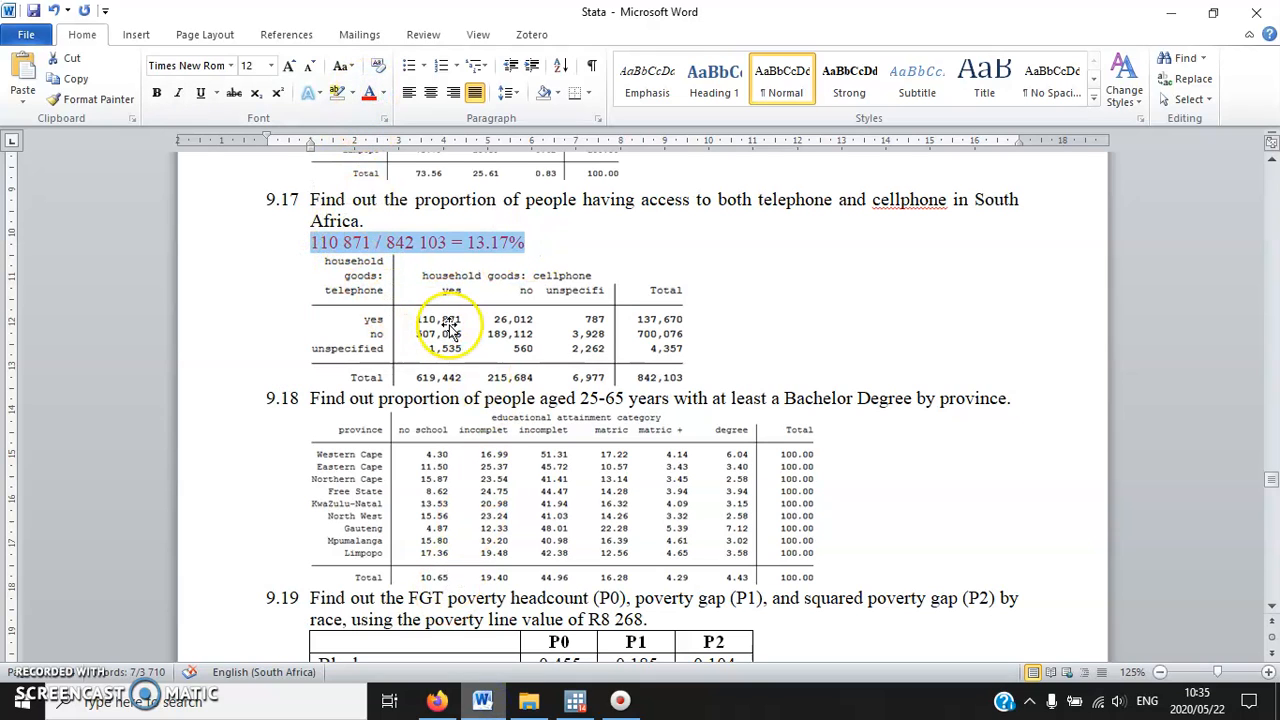
{"action": "left_click_drag", "start_coordinate": [540, 243], "coordinate": [470, 243]}
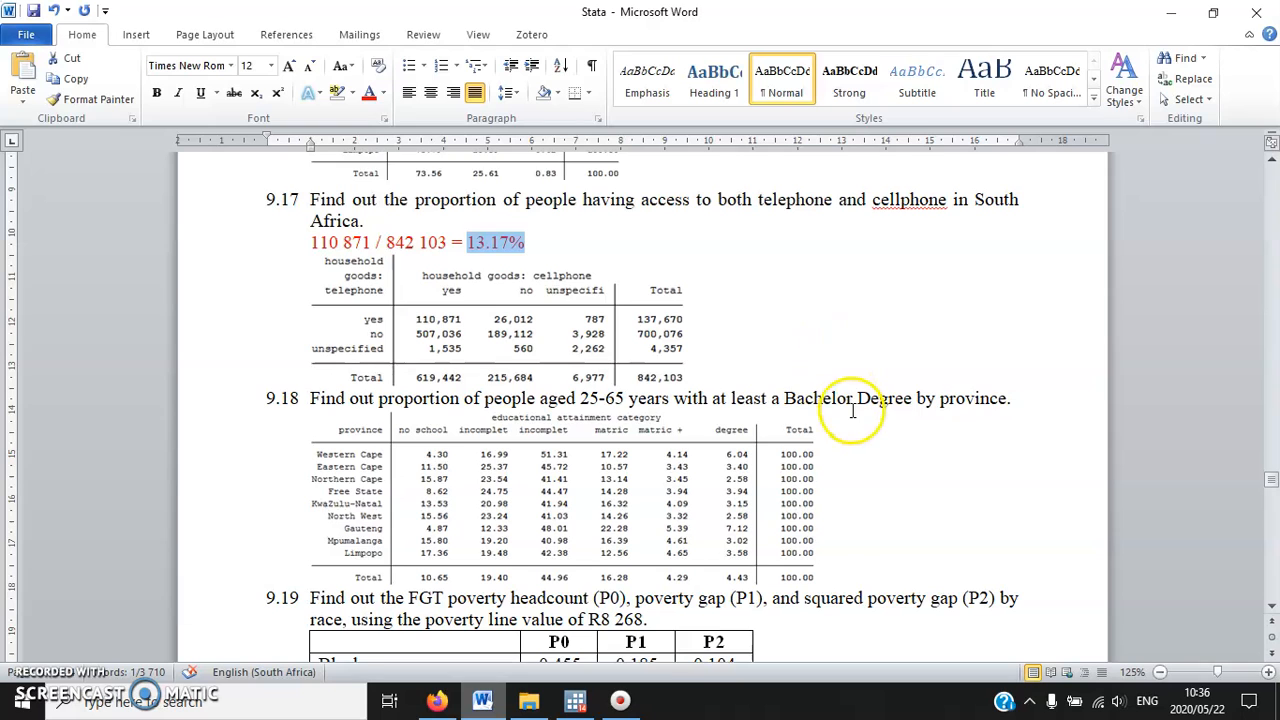
- Review exercise 9.18 in Word, and run tab province educat if age >= 25 & age <= 65, nof row in Stata
{"action": "scroll", "coordinate": [848, 410], "scroll_direction": "down", "scroll_amount": 1}
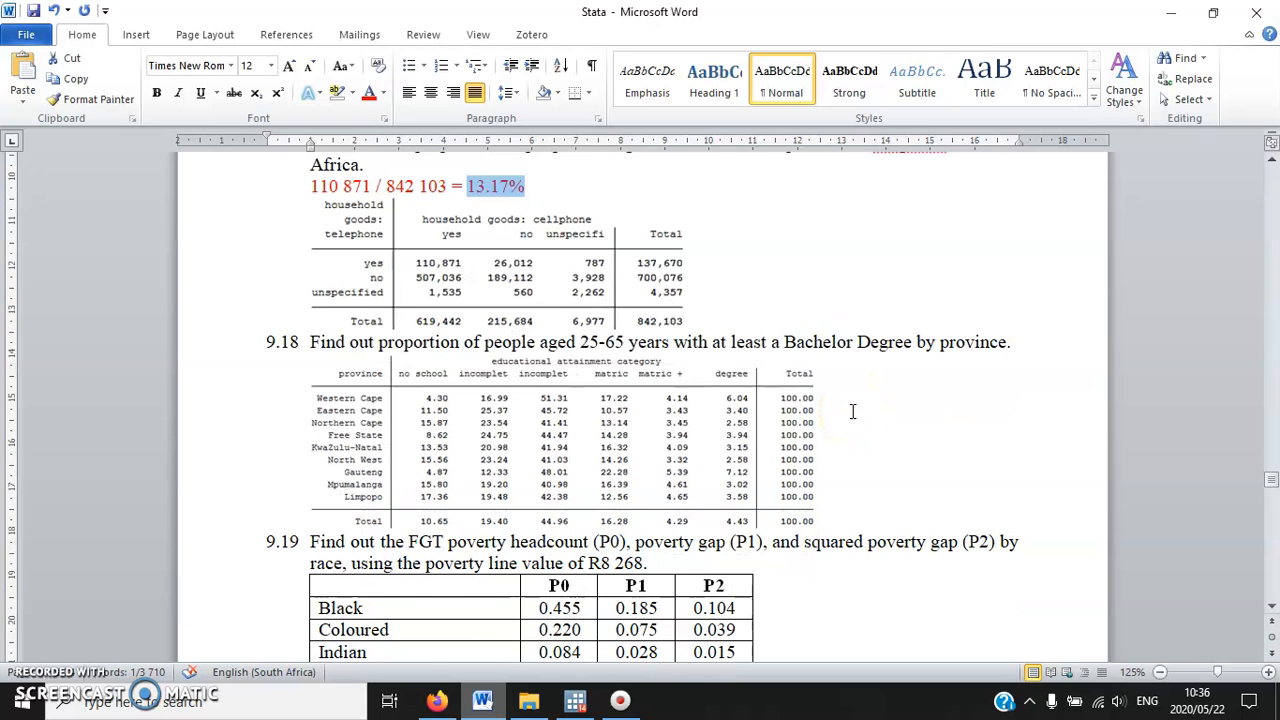
{"action": "scroll", "coordinate": [852, 410], "scroll_direction": "down", "scroll_amount": 3}
{"action": "scroll", "coordinate": [543, 220], "scroll_direction": "up", "scroll_amount": 1}
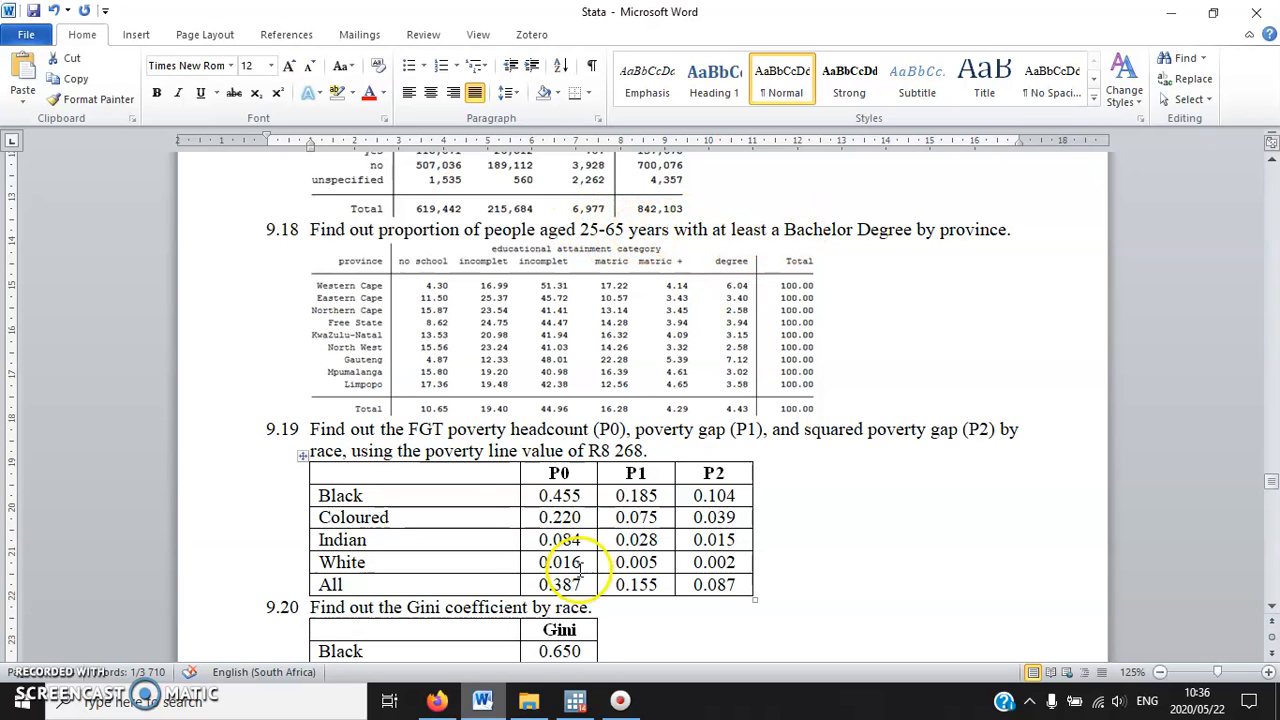
{"action": "left_click", "coordinate": [575, 700]}
{"action": "type", "text": "tab province educat if age >= 25 & age <= 65, nof row"}
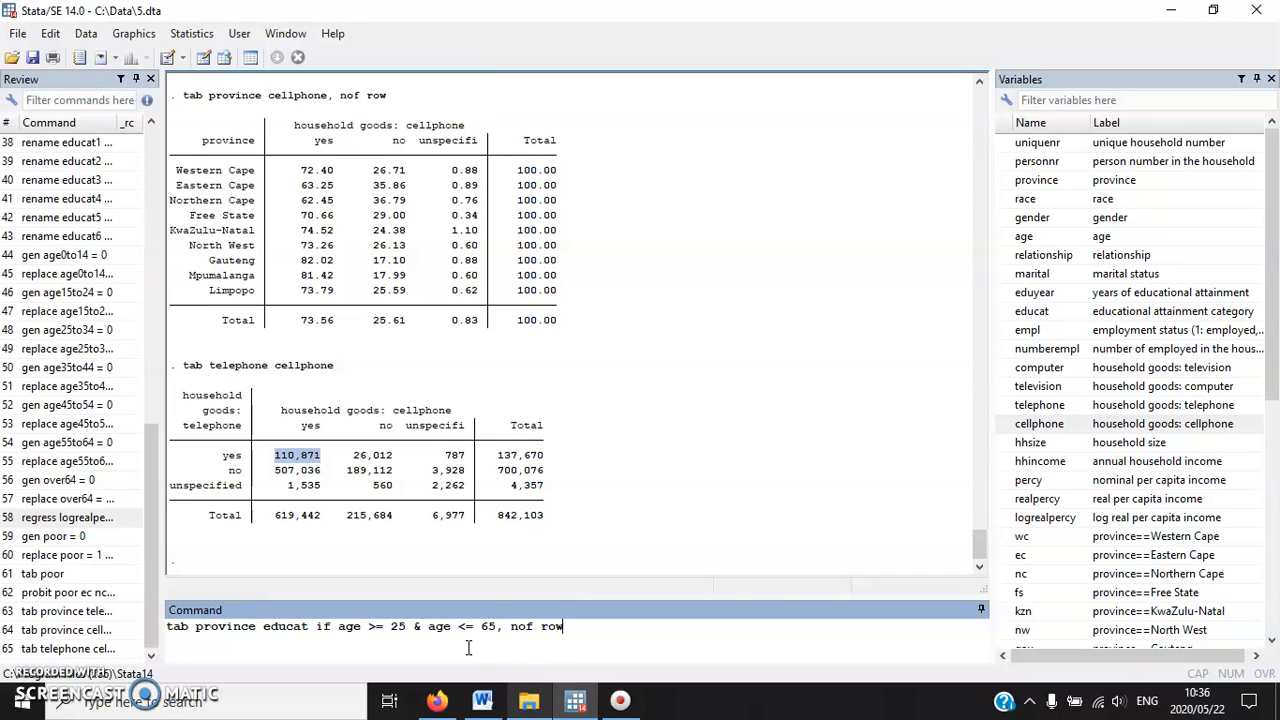
{"action": "key", "text": "Return"}
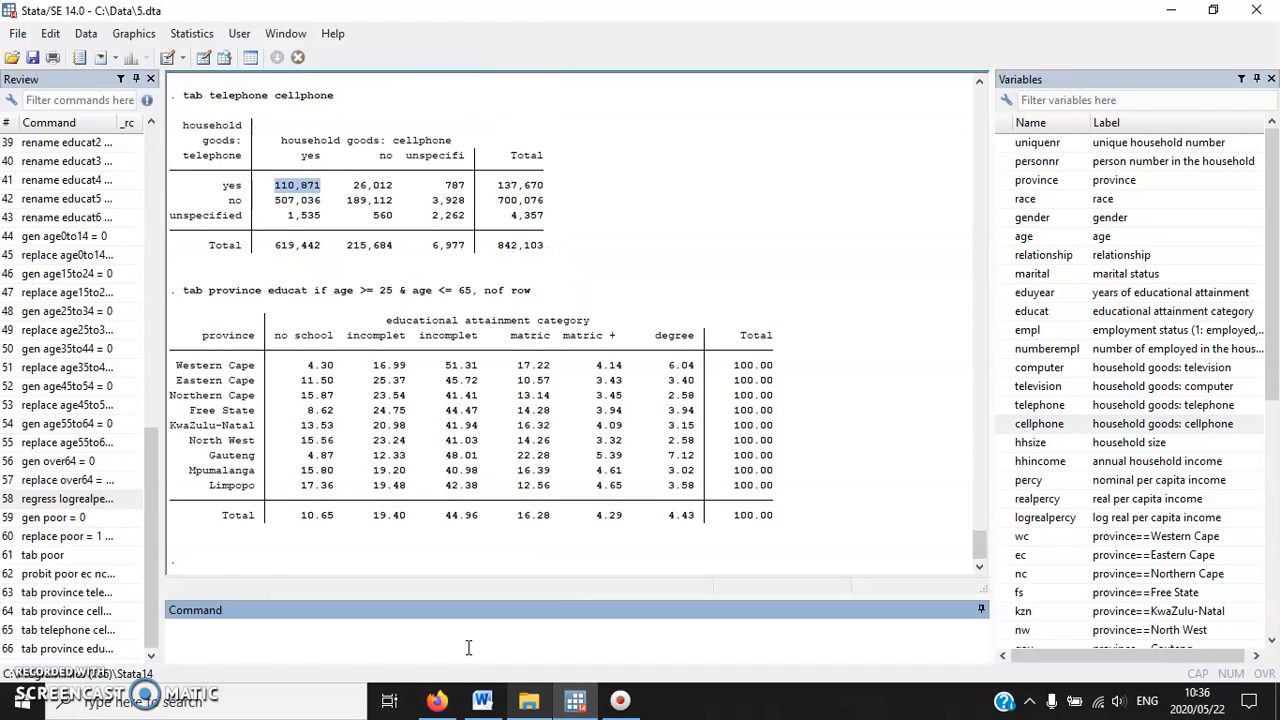
- Highlight the Western Cape and Gauteng degree percentages and the degree column heading in the education table
{"action": "double_click", "coordinate": [681, 365]}
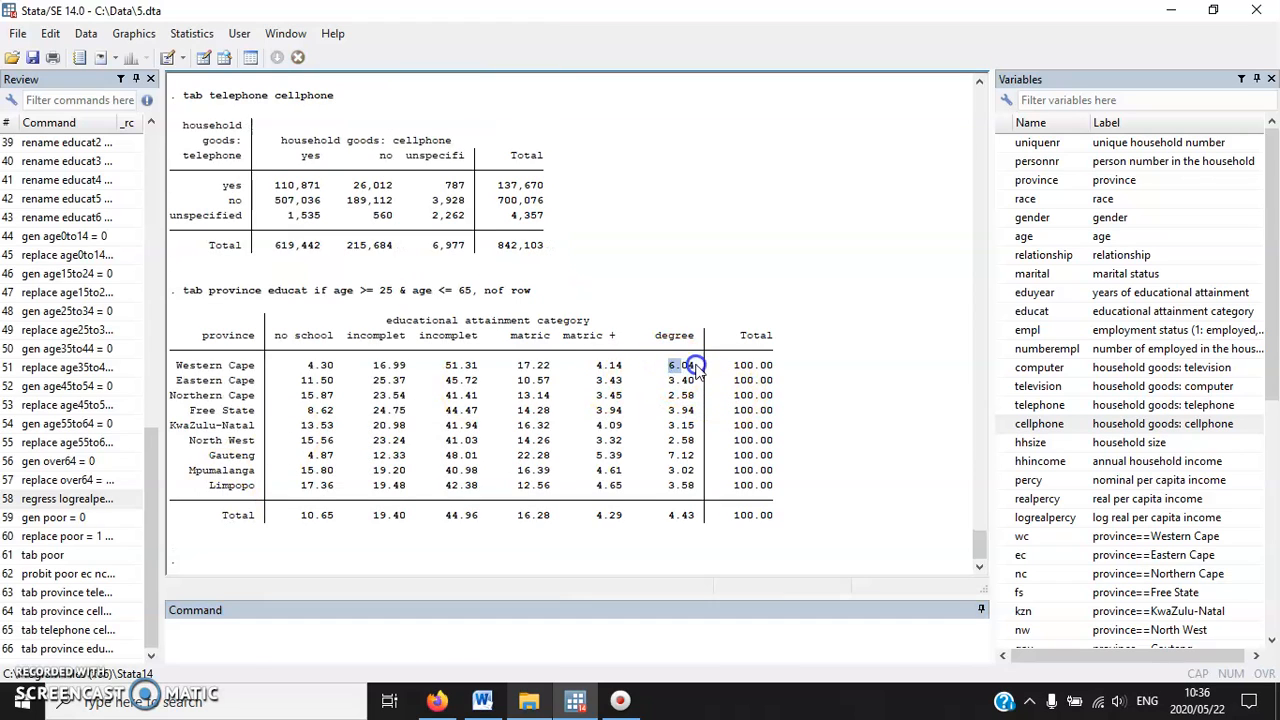
{"action": "double_click", "coordinate": [697, 455]}
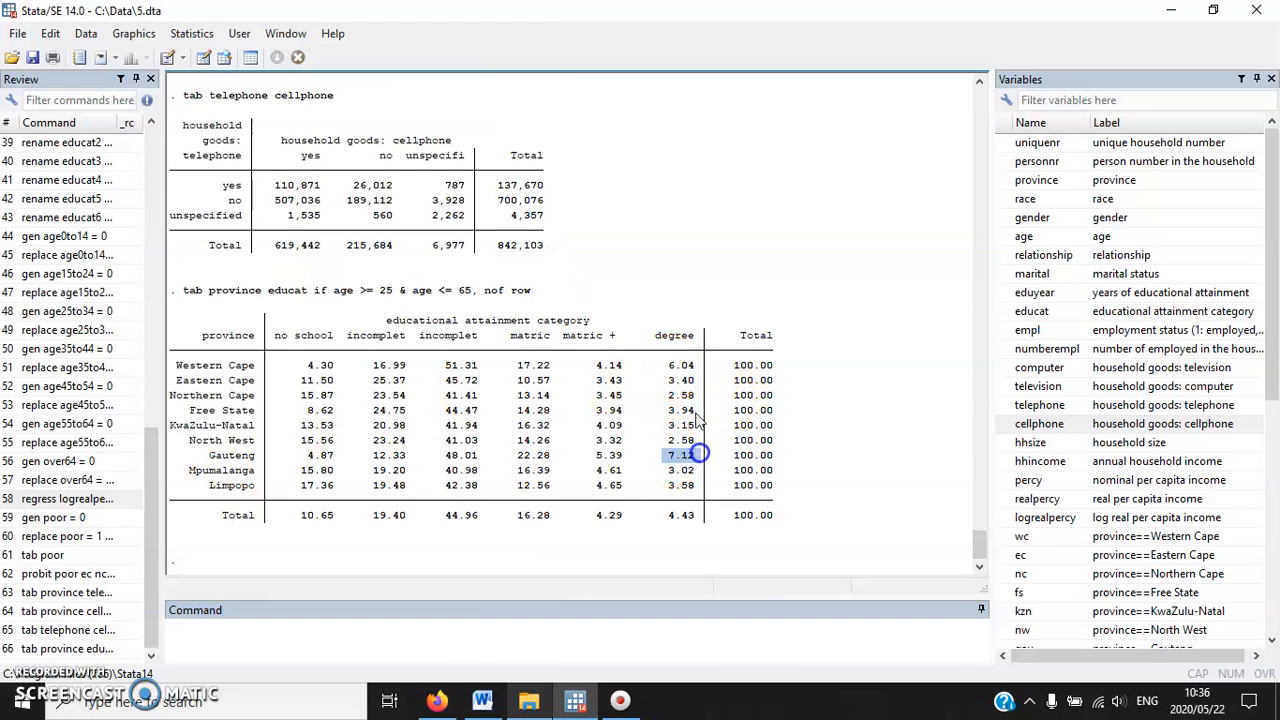
{"action": "double_click", "coordinate": [690, 334]}
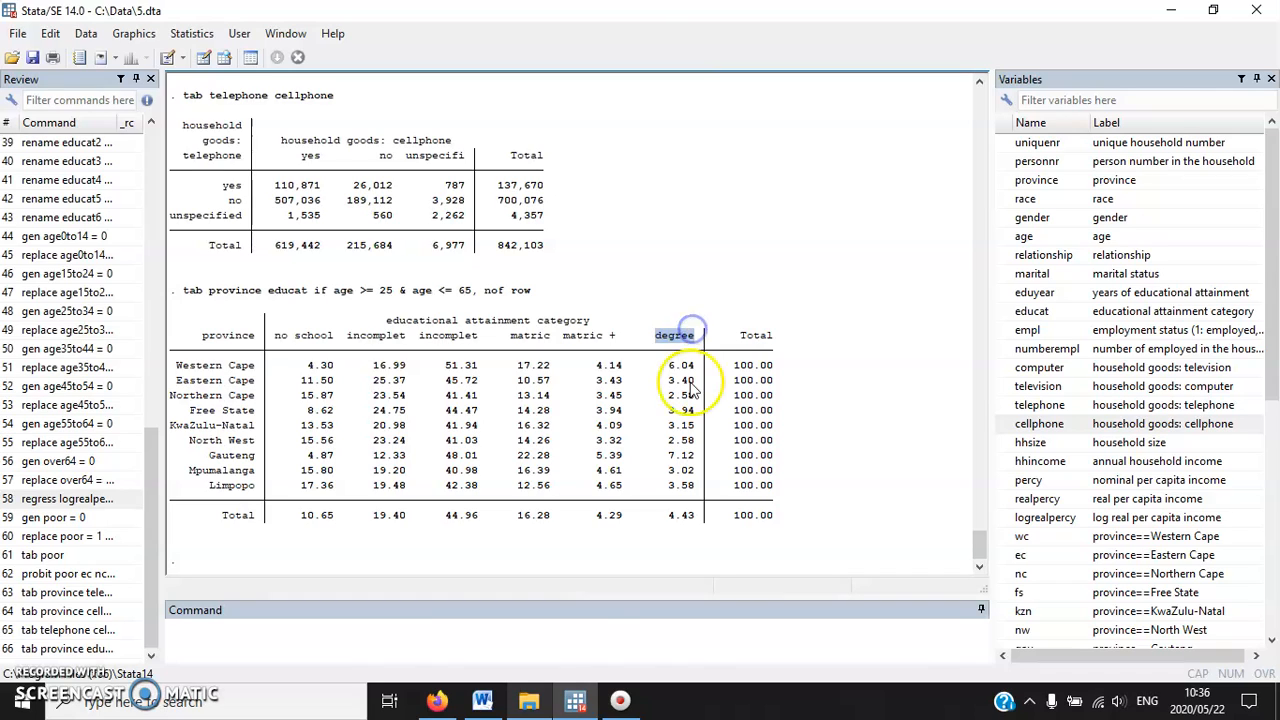
- Check exercise 9.19 in Word, and try to run povdeco realpercy. by(race) pl(8268) in Stata
{"action": "left_click", "coordinate": [482, 705]}
{"action": "scroll", "coordinate": [505, 320], "scroll_direction": "down", "scroll_amount": 3}
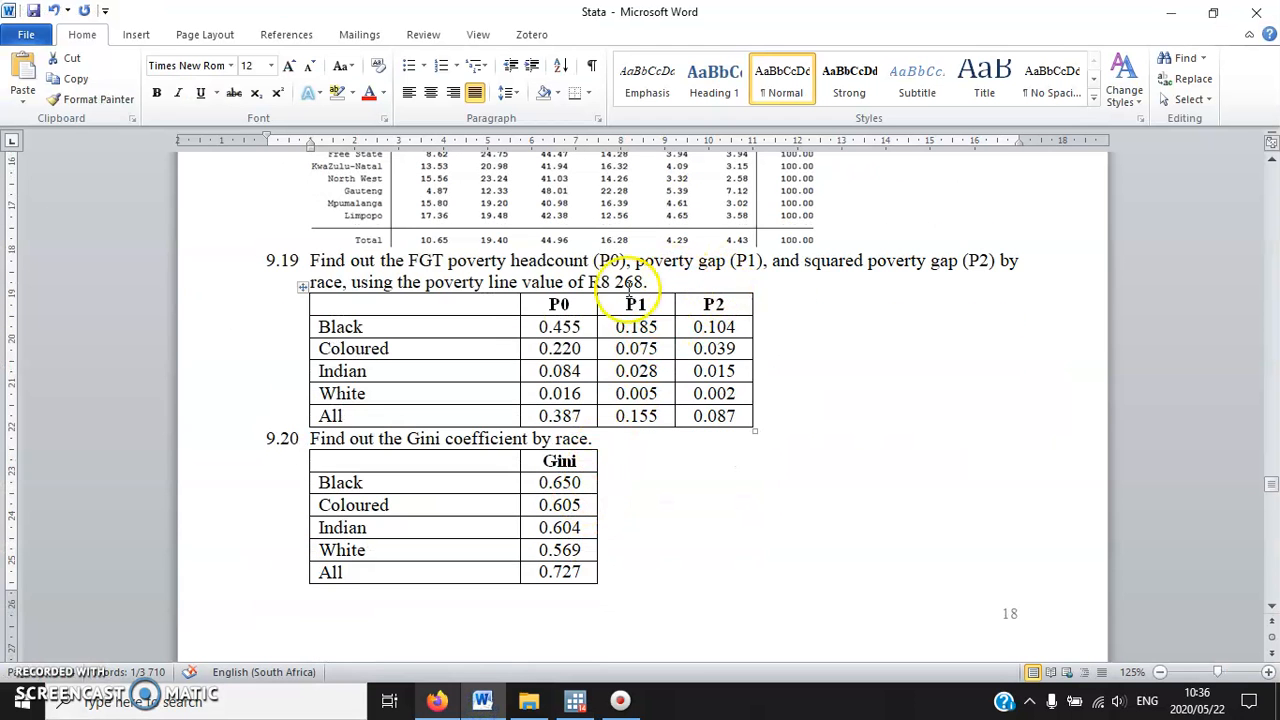
{"action": "left_click", "coordinate": [575, 700]}
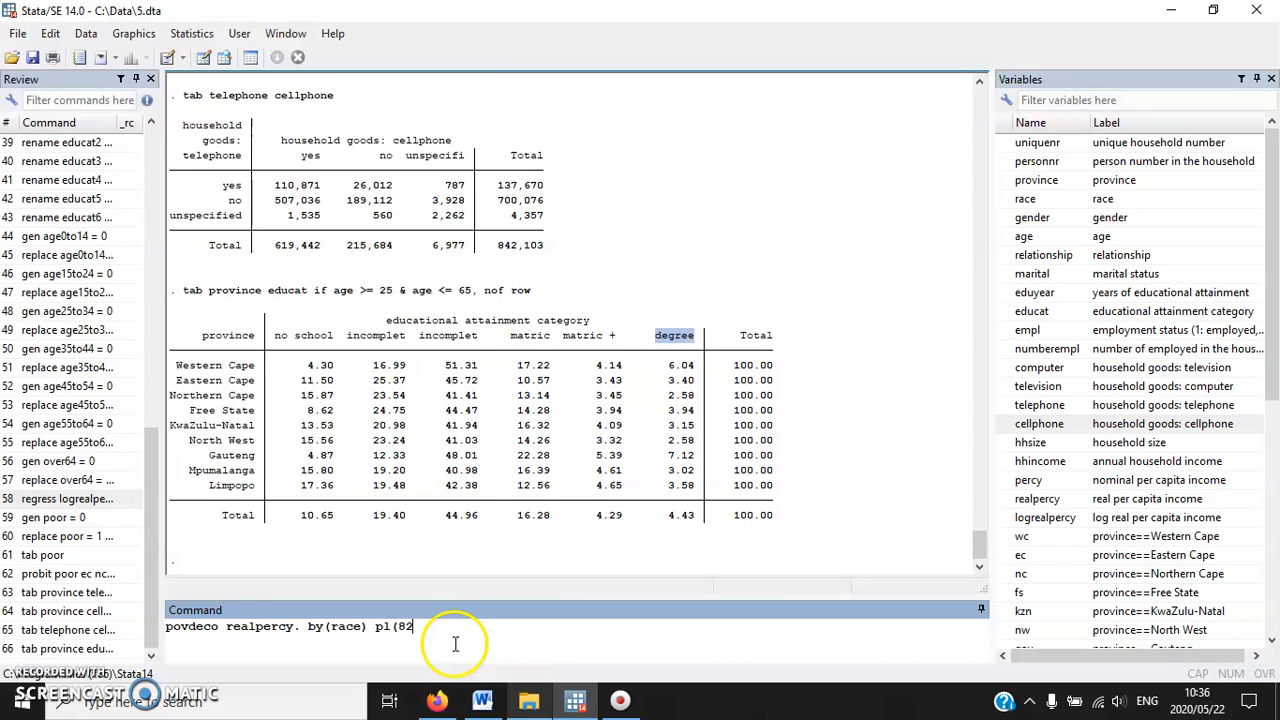
{"action": "key", "text": "Return"}
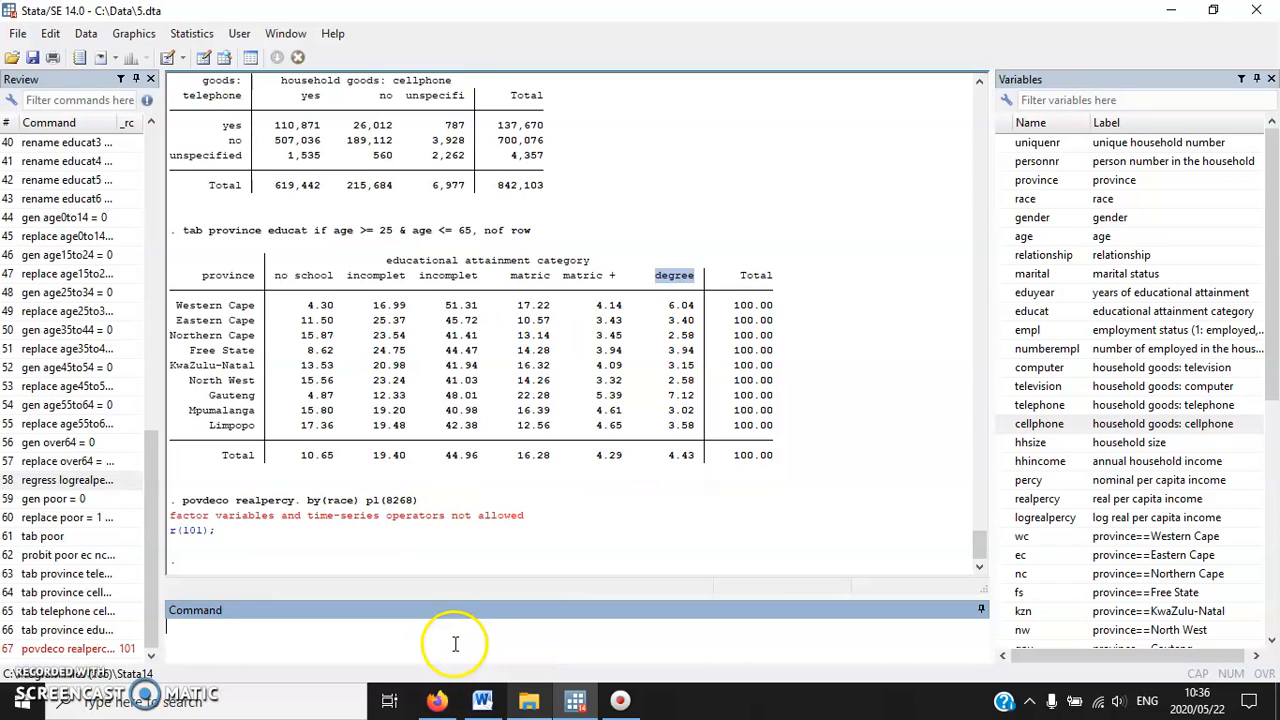